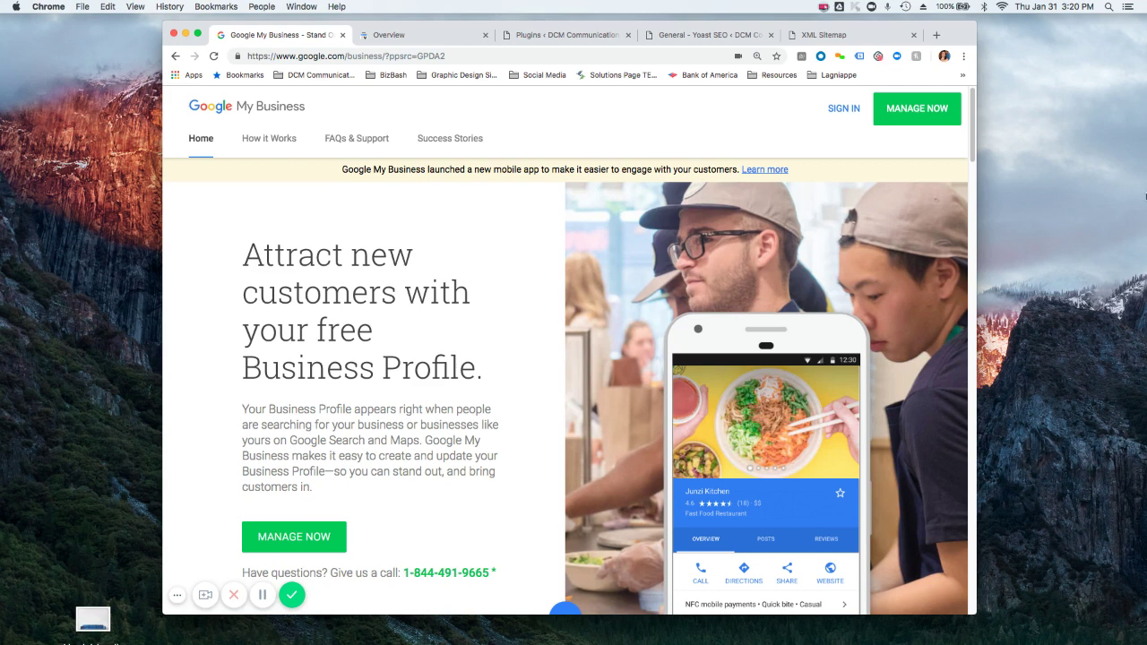
- Search Google for "dcm communications llc" in a new browser tab
left_click(935, 36)
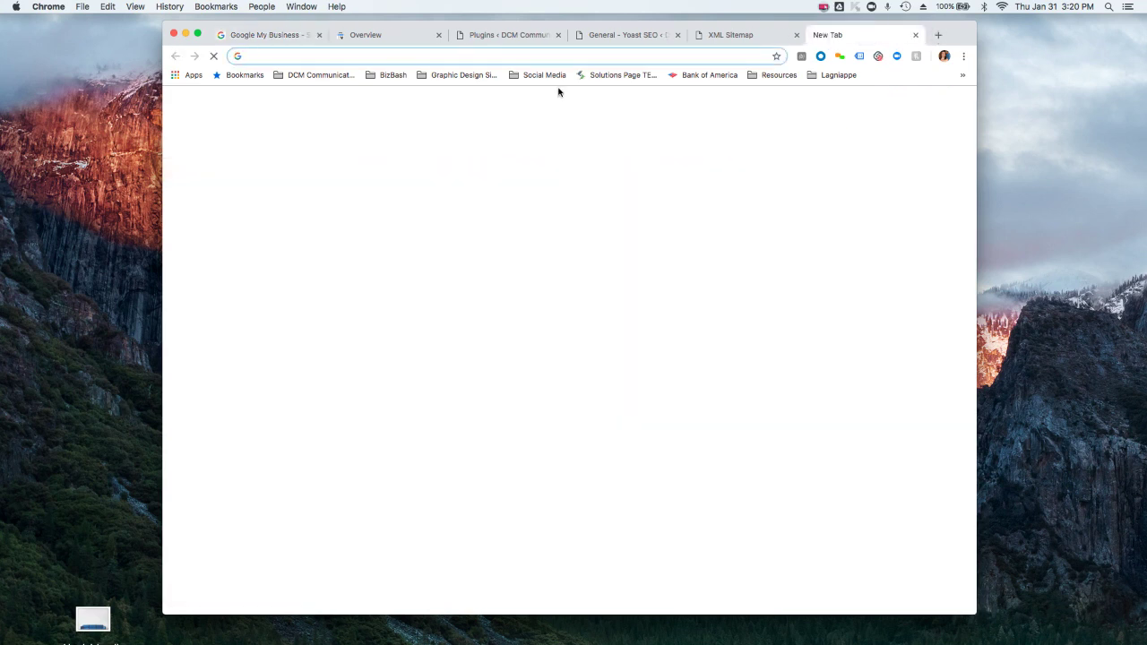
type("dcm")
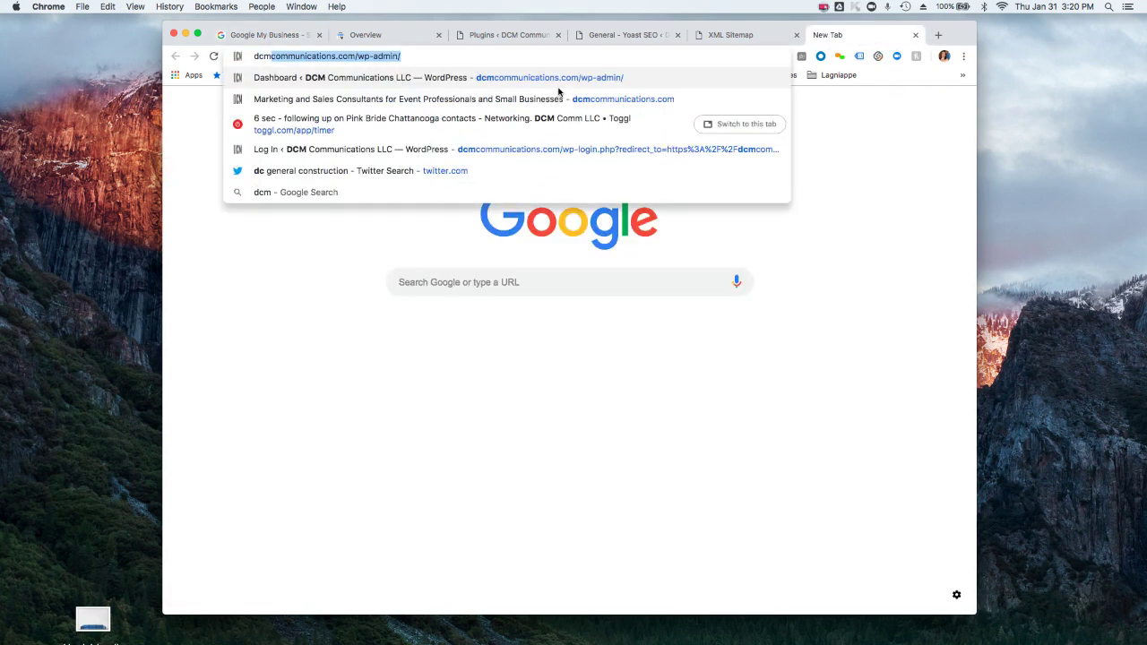
type(" communications")
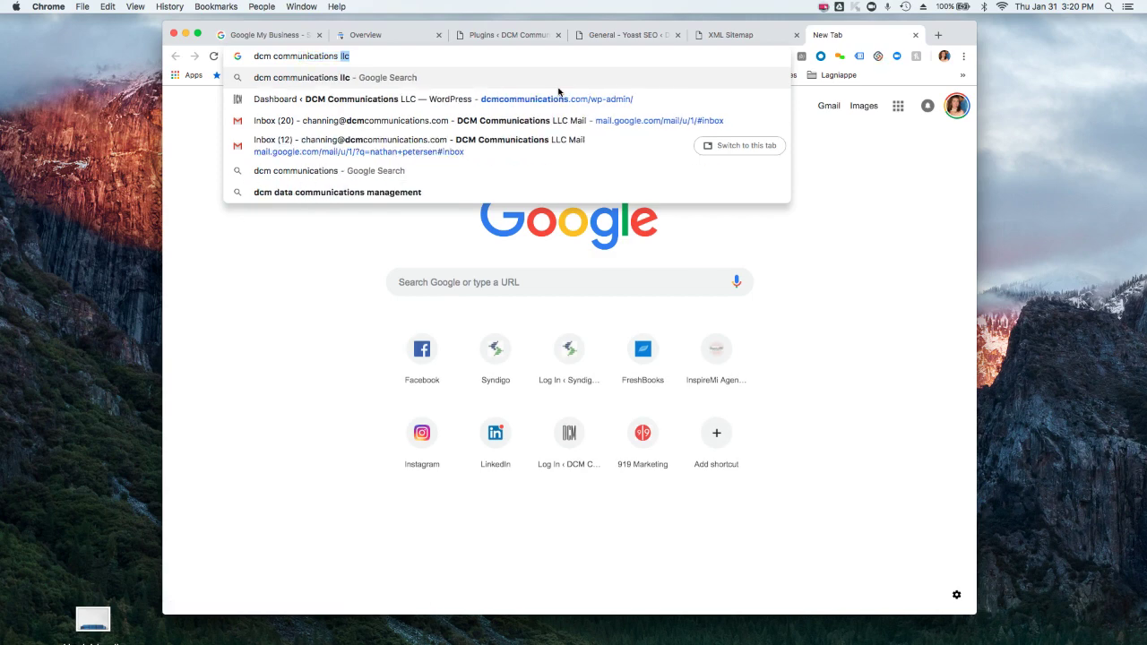
key("Return")
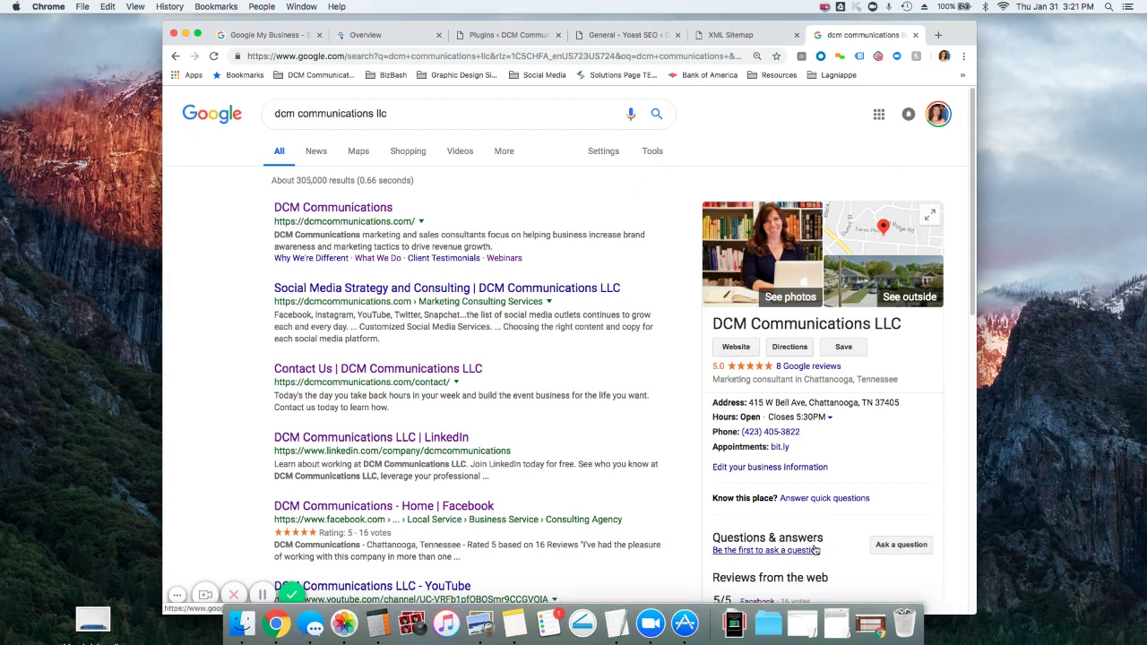
- Examine the DCM Communications LLC business profile, covering its contact details, reviews, description, posts and social profiles
scroll(789, 421, "down", 3)
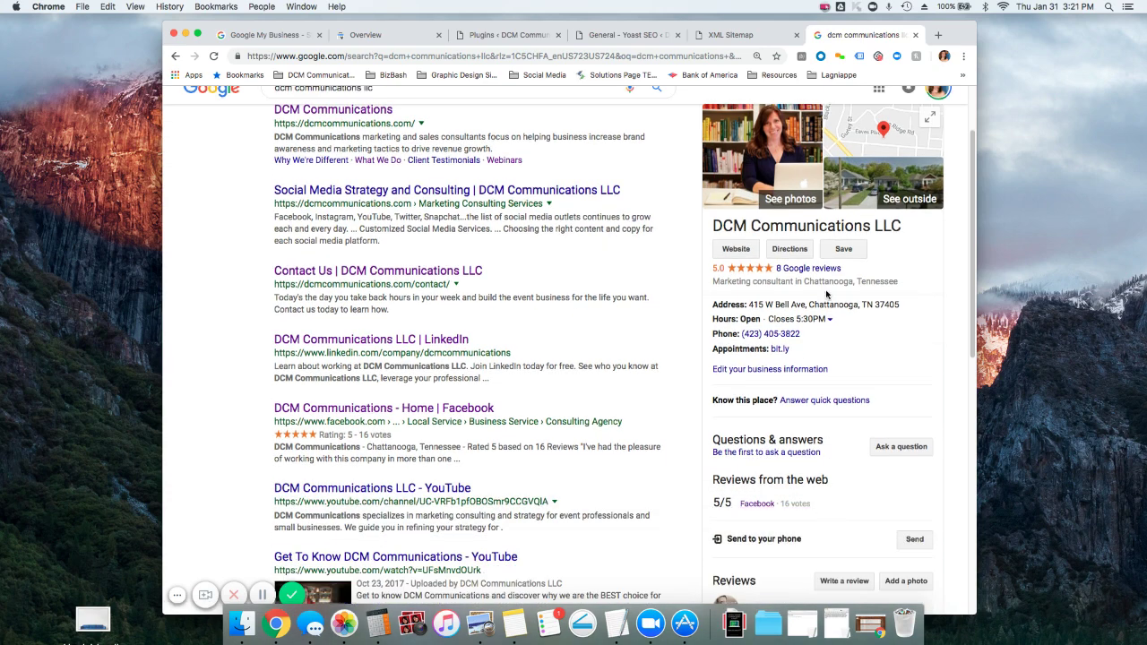
scroll(782, 408, "down", 5)
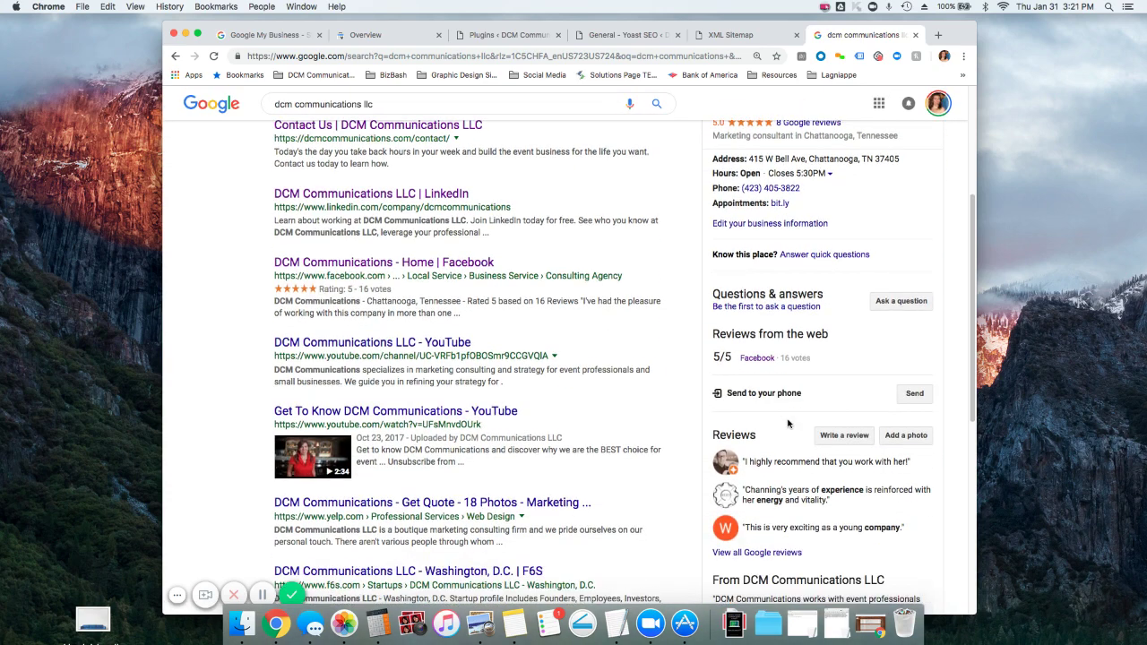
scroll(795, 426, "down", 3)
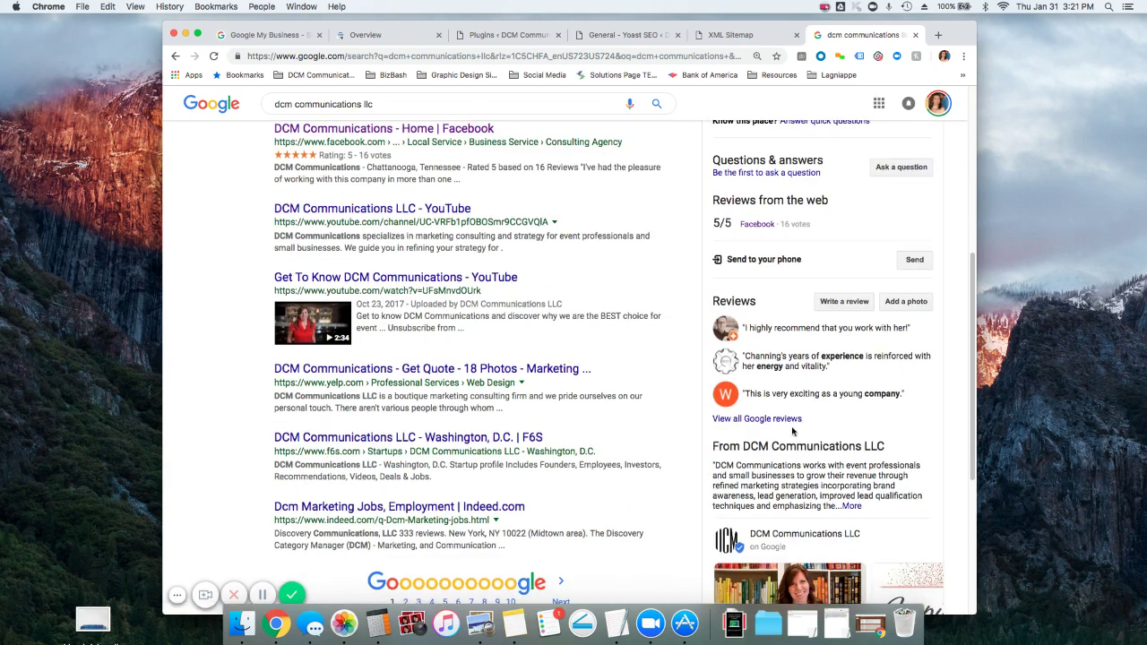
scroll(794, 431, "down", 3)
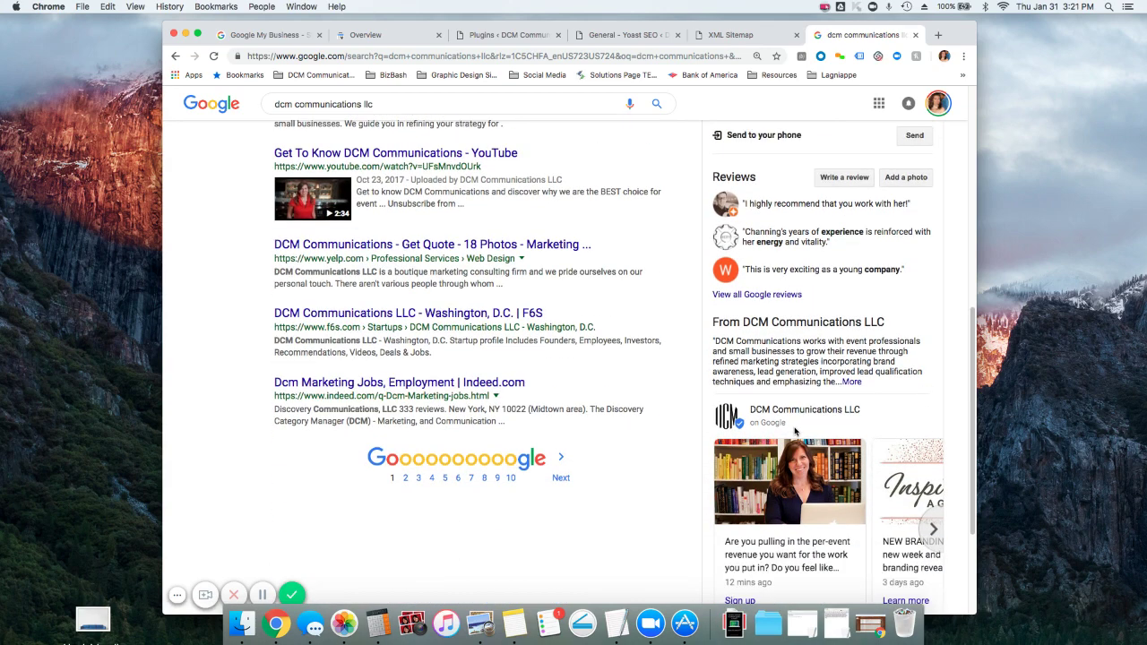
scroll(861, 475, "down", 3)
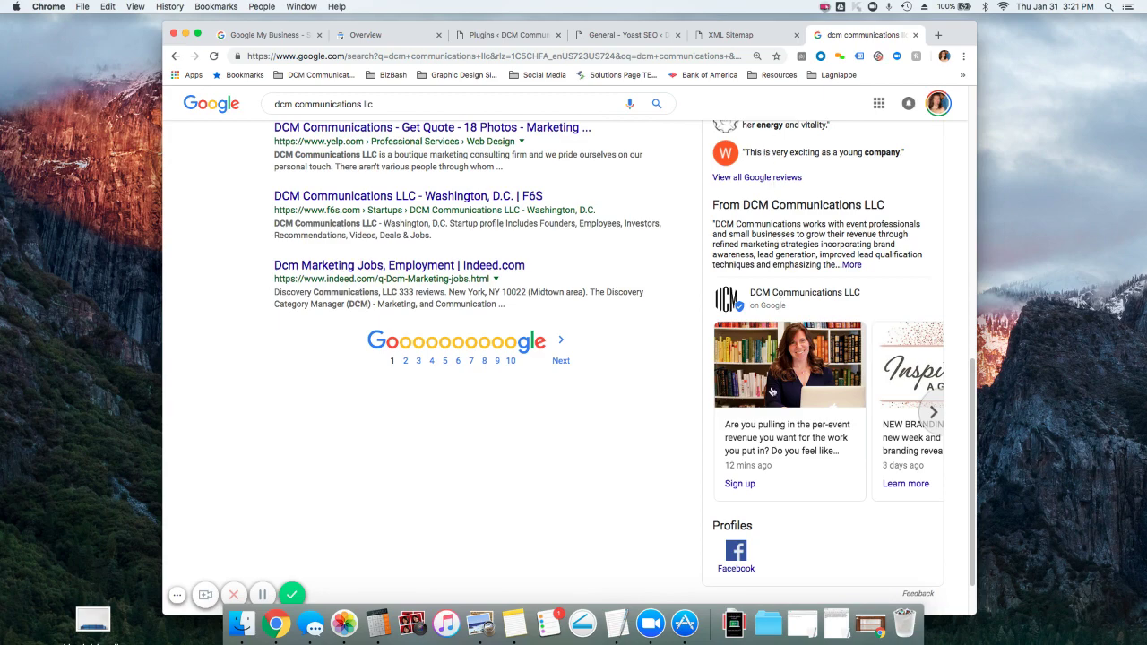
scroll(805, 461, "up", 5)
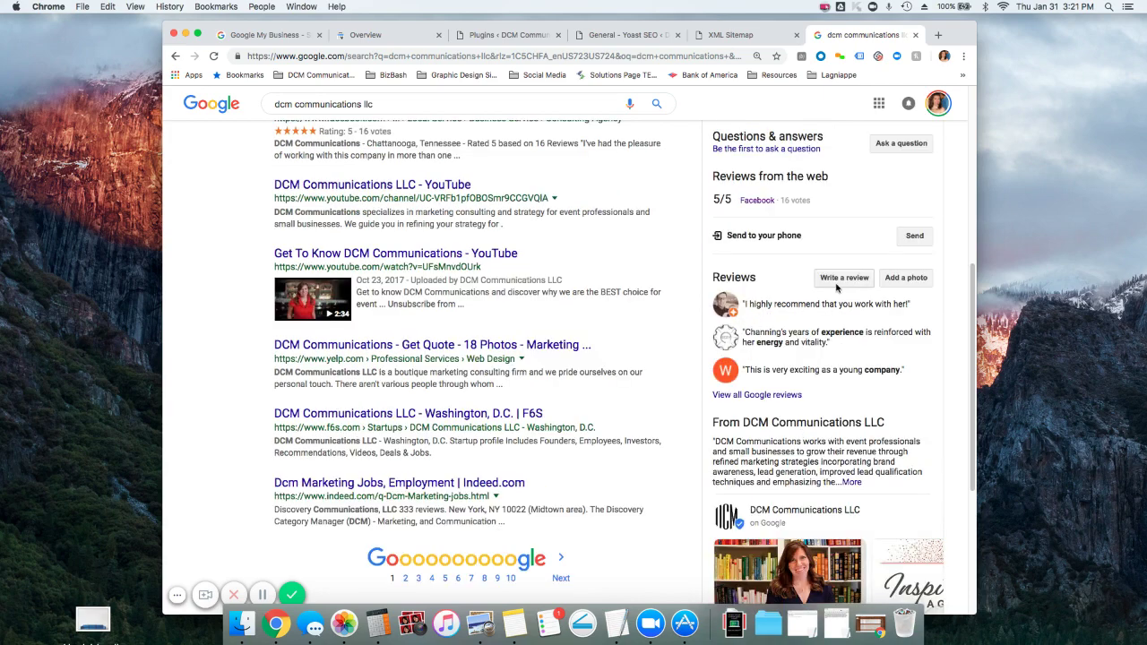
scroll(837, 288, "up", 8)
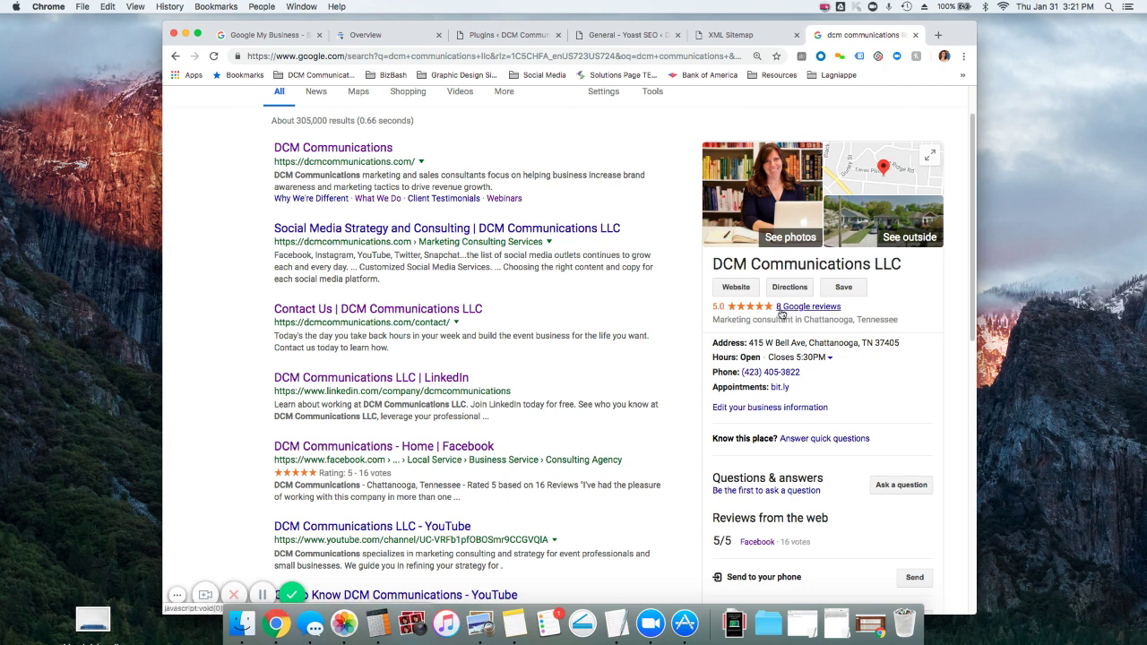
- Highlight the city and state and the street address in the business profile, then clear the selection
left_click_drag(715, 320, 925, 324)
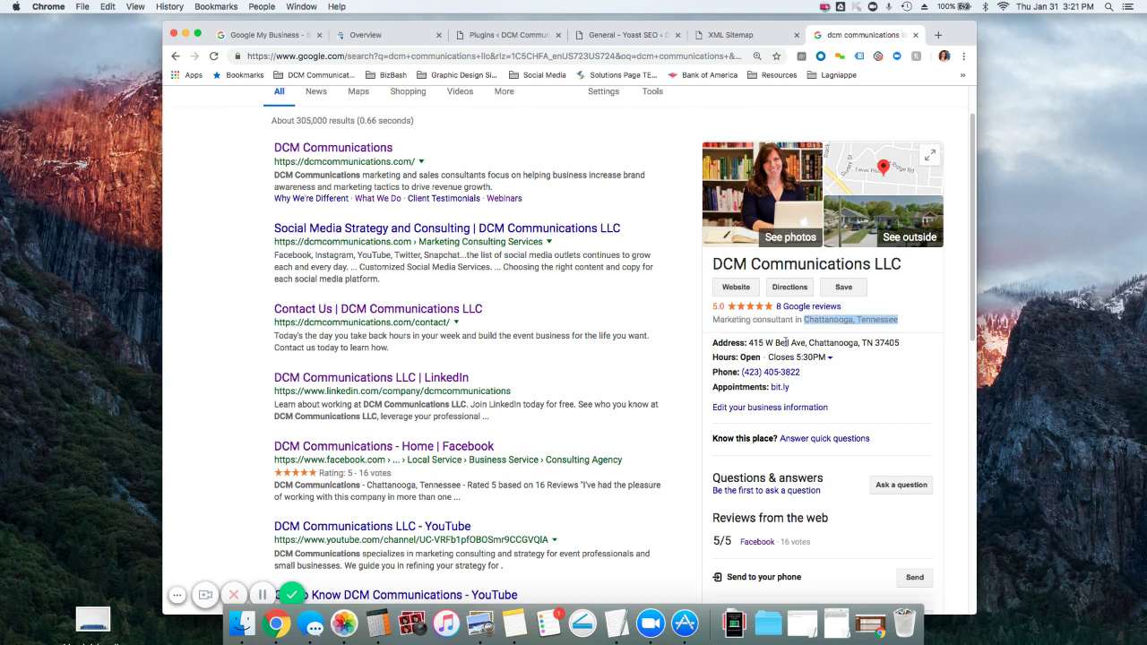
left_click_drag(750, 342, 907, 345)
left_click(902, 348)
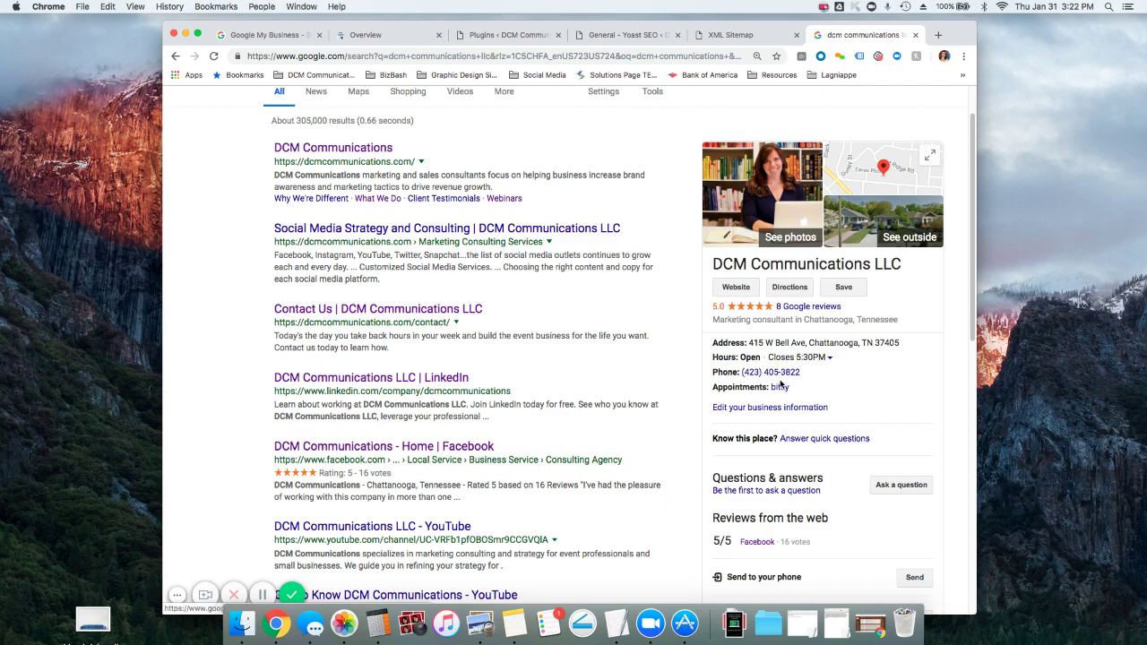
- Expand the full business description in the "From DCM Communications LLC" section
scroll(782, 388, "down", 1)
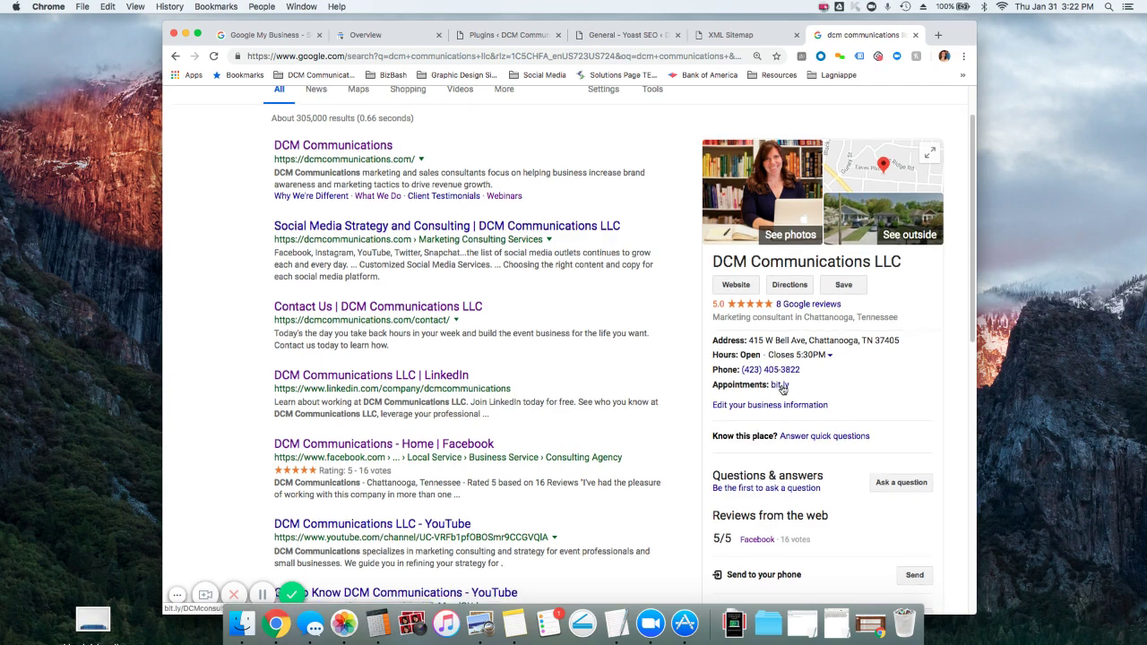
scroll(781, 382, "down", 5)
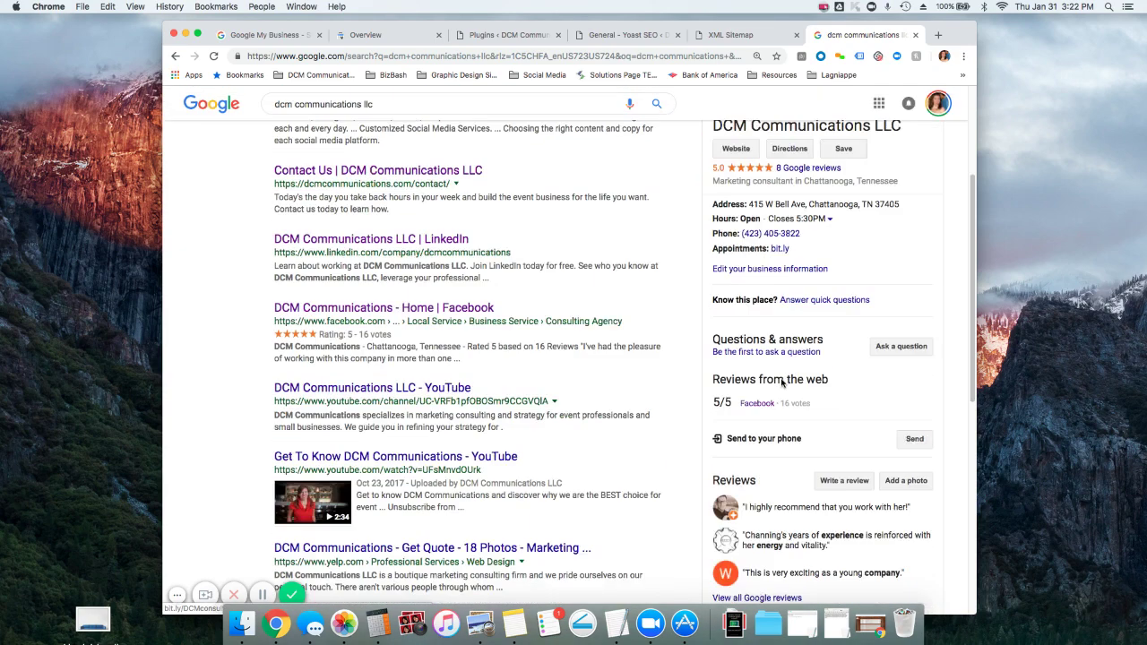
scroll(827, 405, "down", 4)
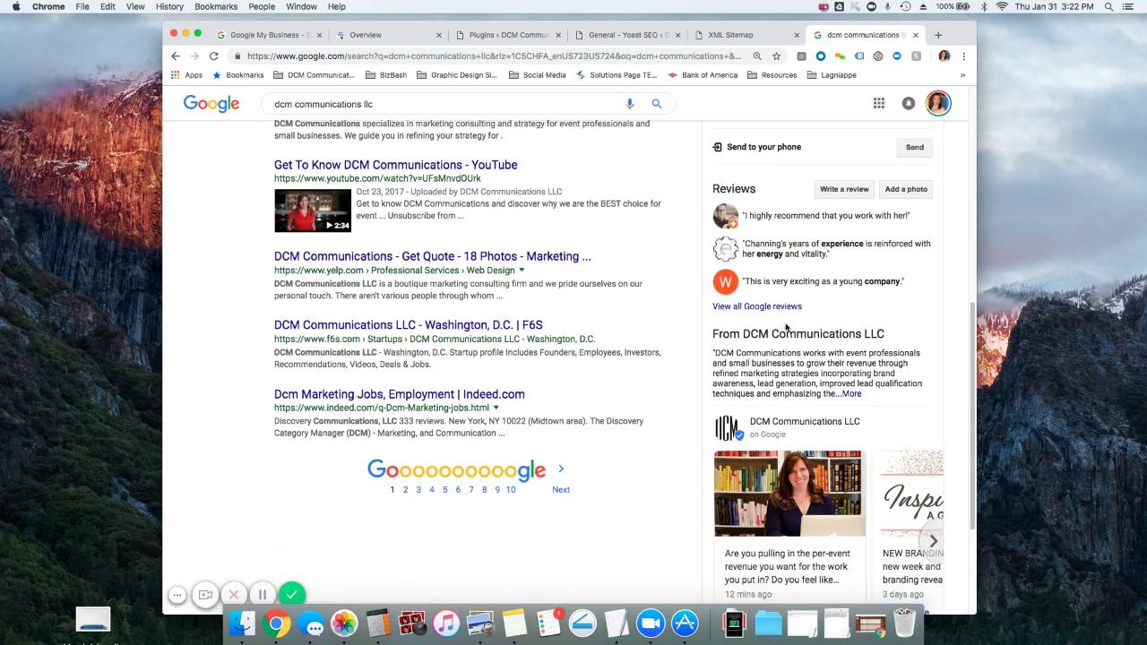
left_click(856, 398)
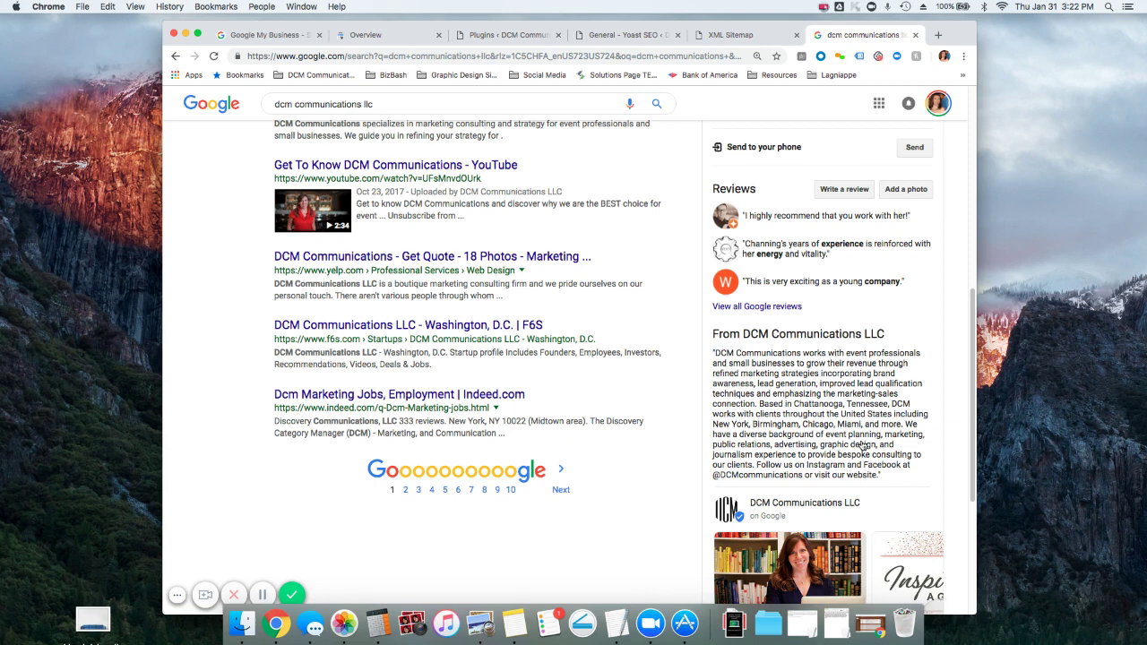
- Advance the business profile's post carousel to its end and open the list of all posts
scroll(877, 417, "down", 3)
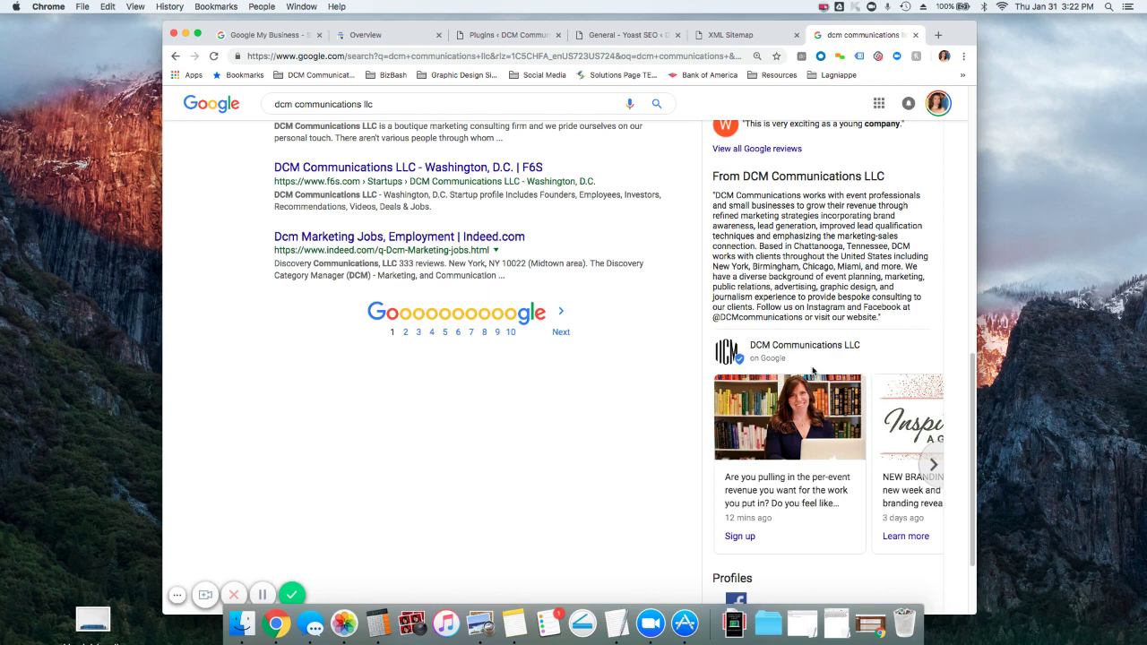
left_click(935, 466)
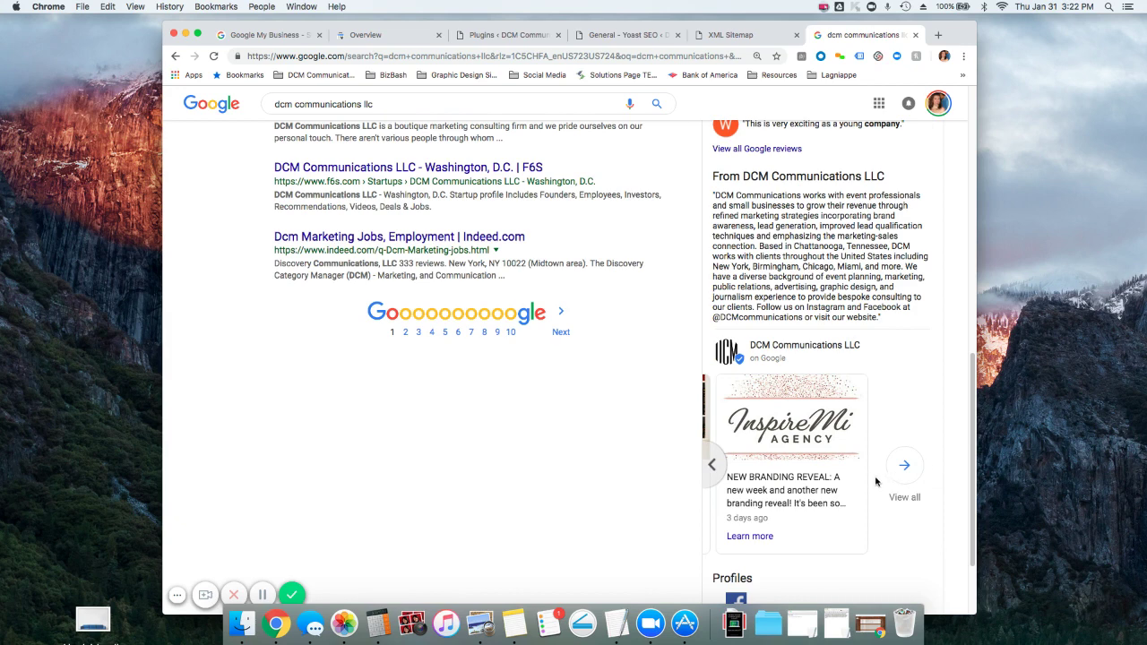
left_click(906, 468)
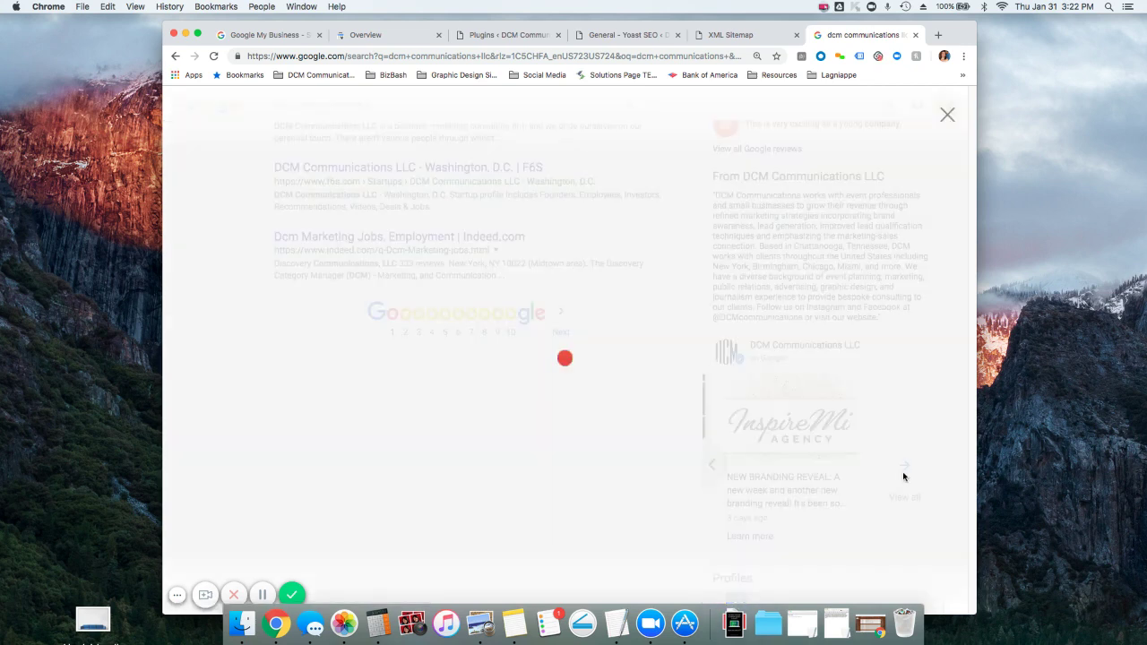
- Look through the DCM Communications LLC posts from the newest down to the January 11, 2018 post
scroll(598, 301, "down", 10)
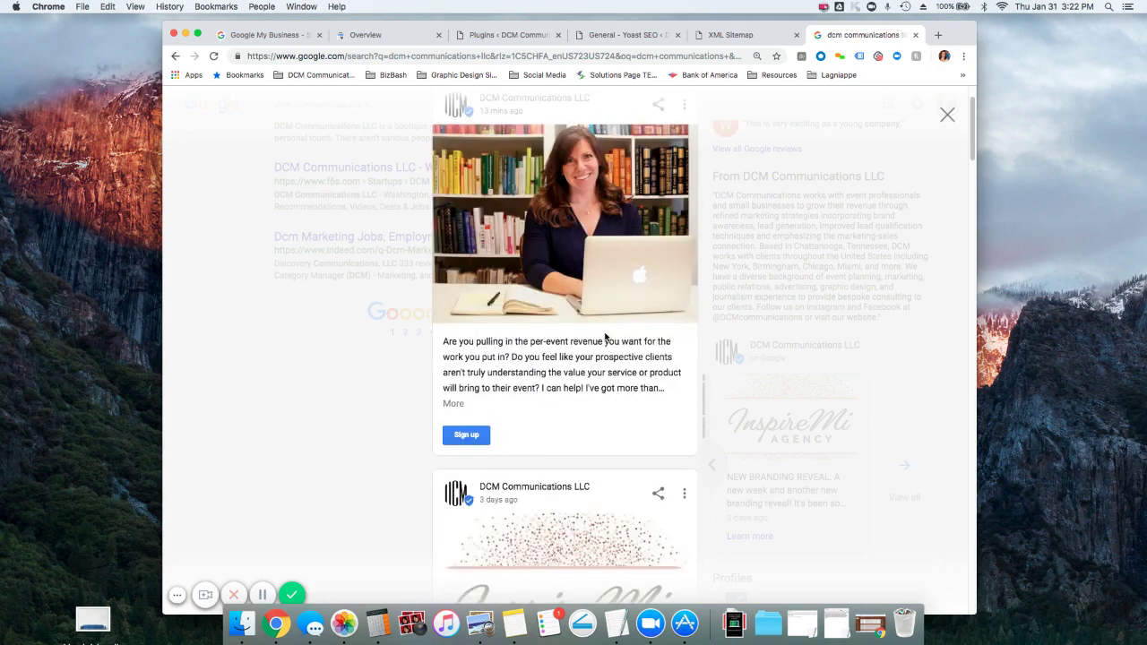
scroll(606, 337, "down", 5)
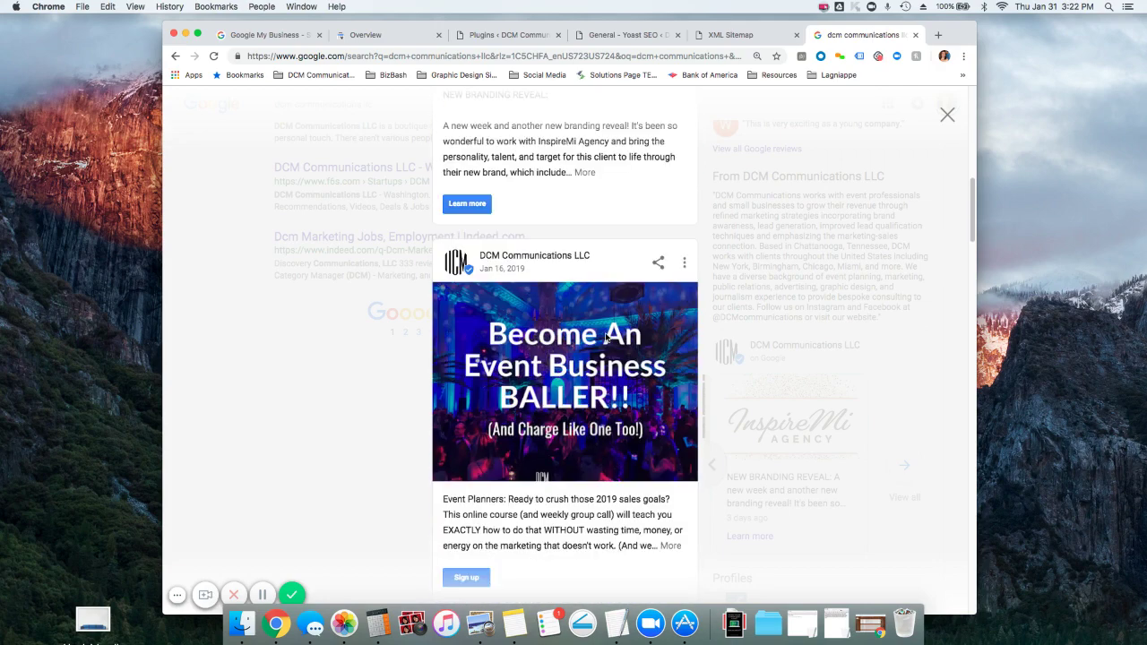
scroll(606, 337, "down", 8)
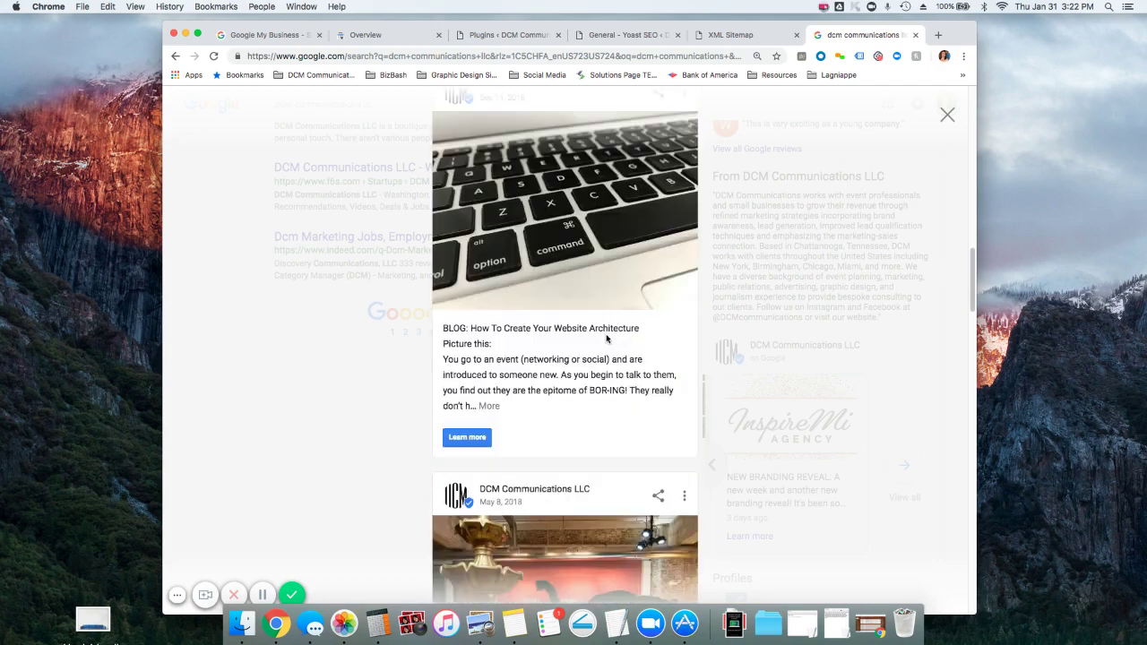
scroll(606, 339, "down", 10)
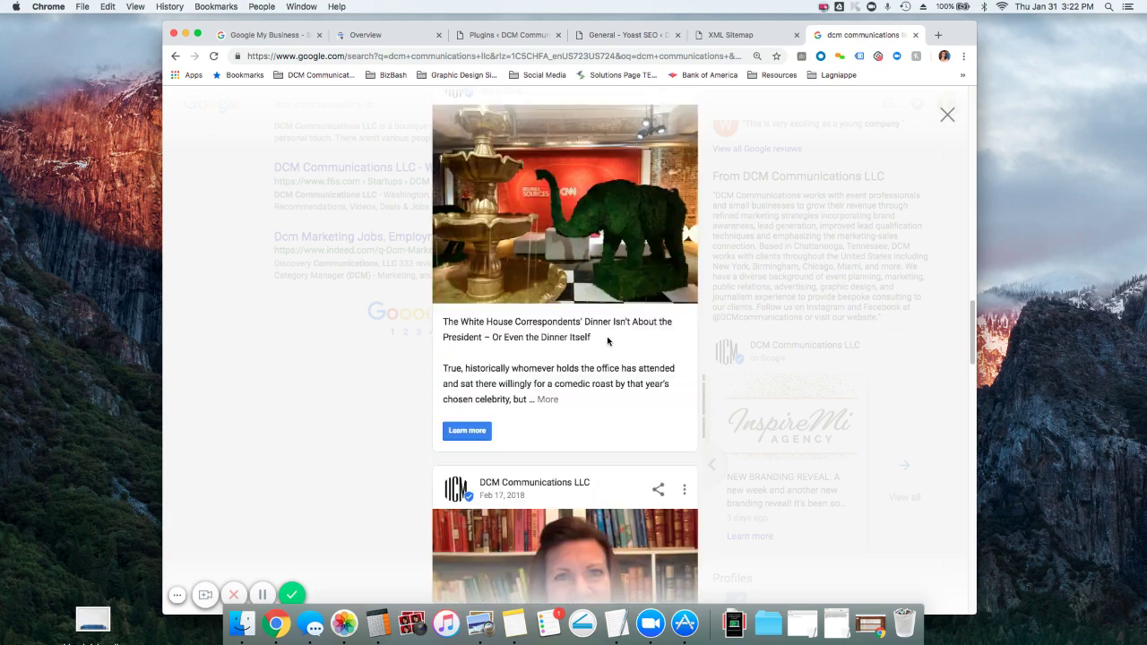
scroll(608, 341, "down", 9)
scroll(607, 341, "down", 10)
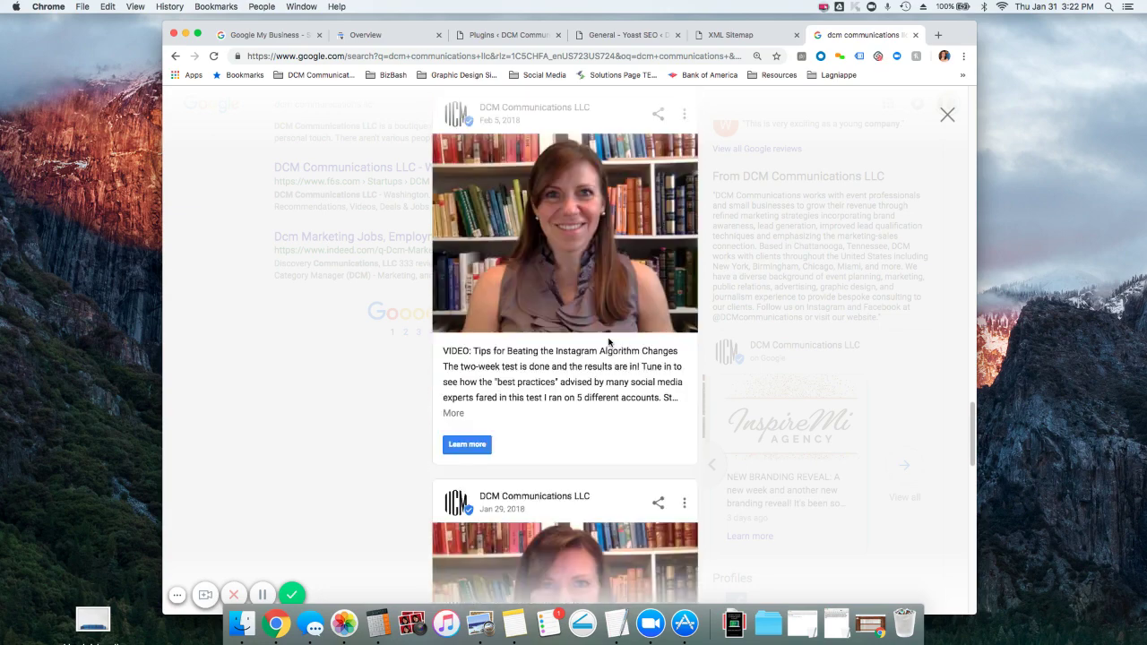
scroll(610, 342, "down", 8)
scroll(610, 343, "down", 7)
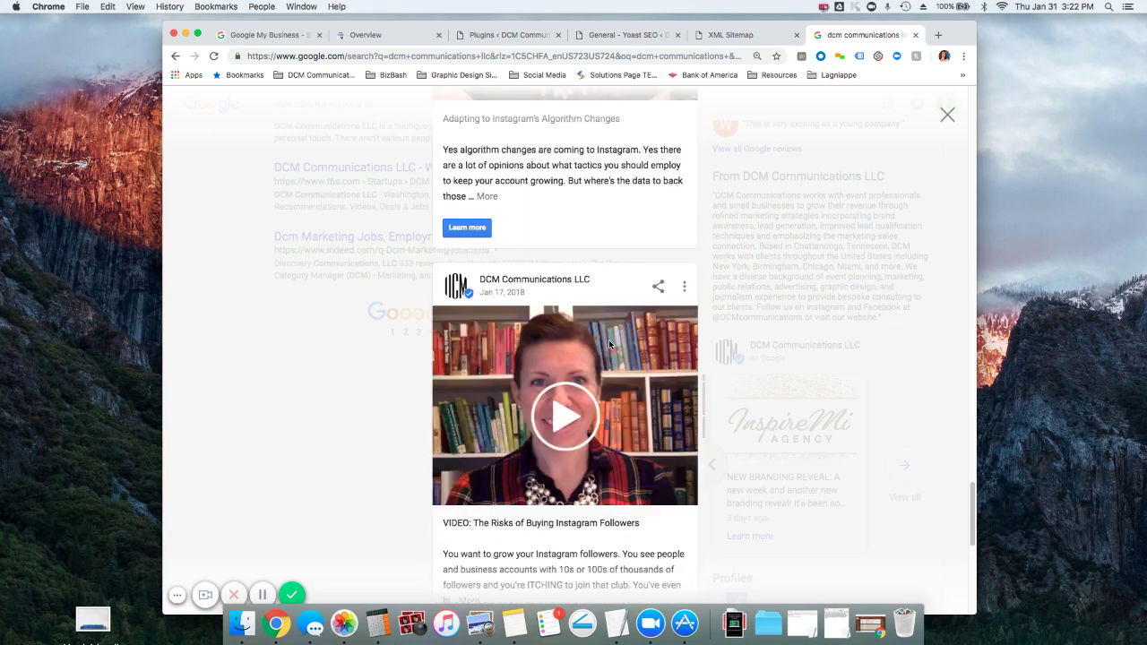
scroll(610, 343, "down", 7)
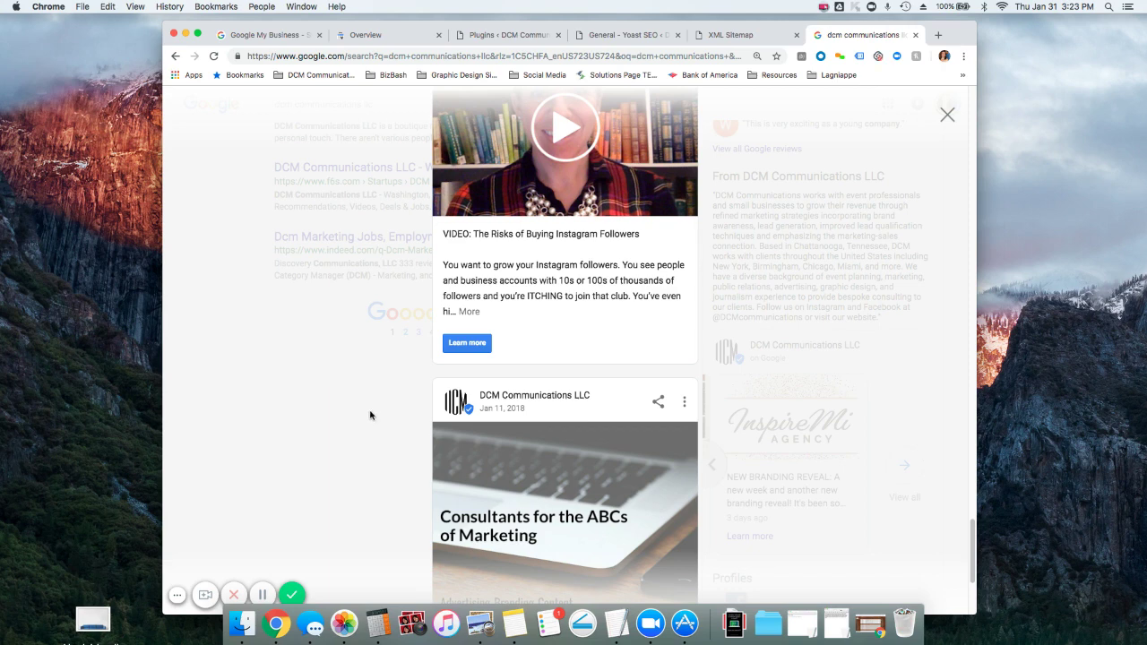
scroll(525, 392, "down", 1)
scroll(527, 393, "down", 5)
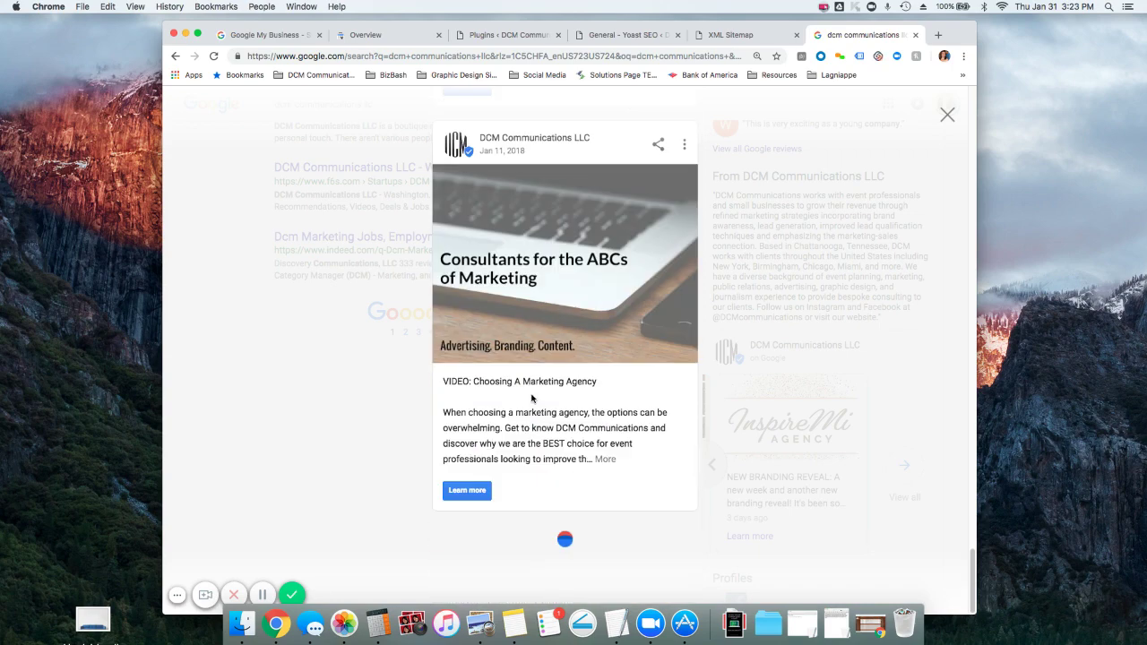
- Close the list of posts and return to the photos and contact details of the business profile
left_click(874, 280)
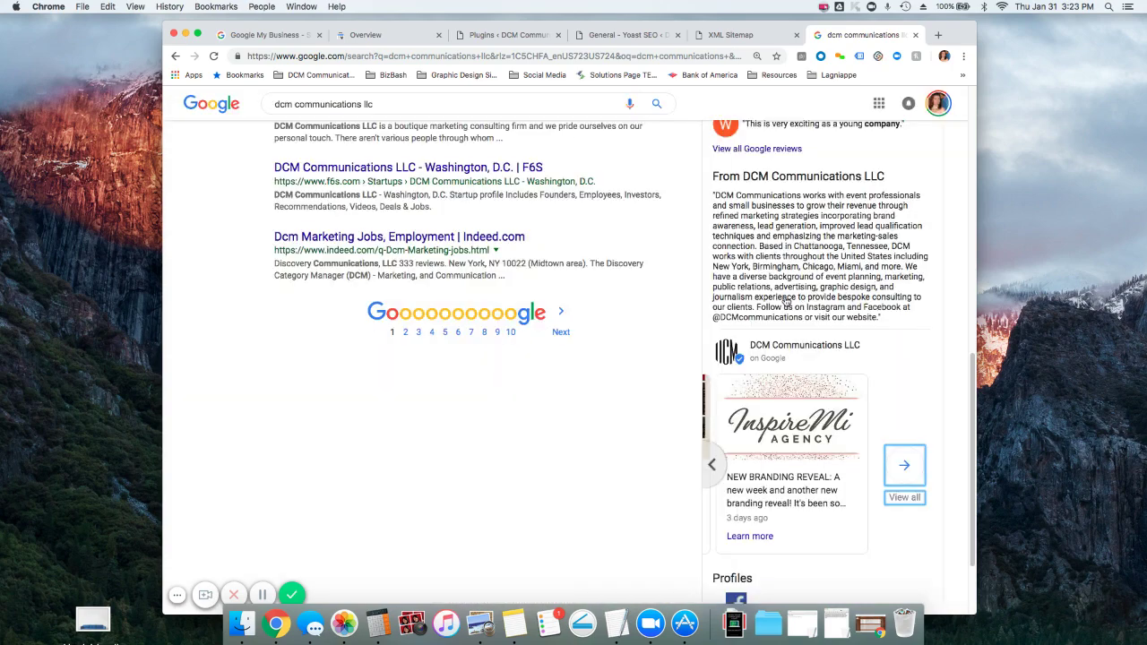
scroll(788, 302, "up", 5)
scroll(805, 526, "down", 5)
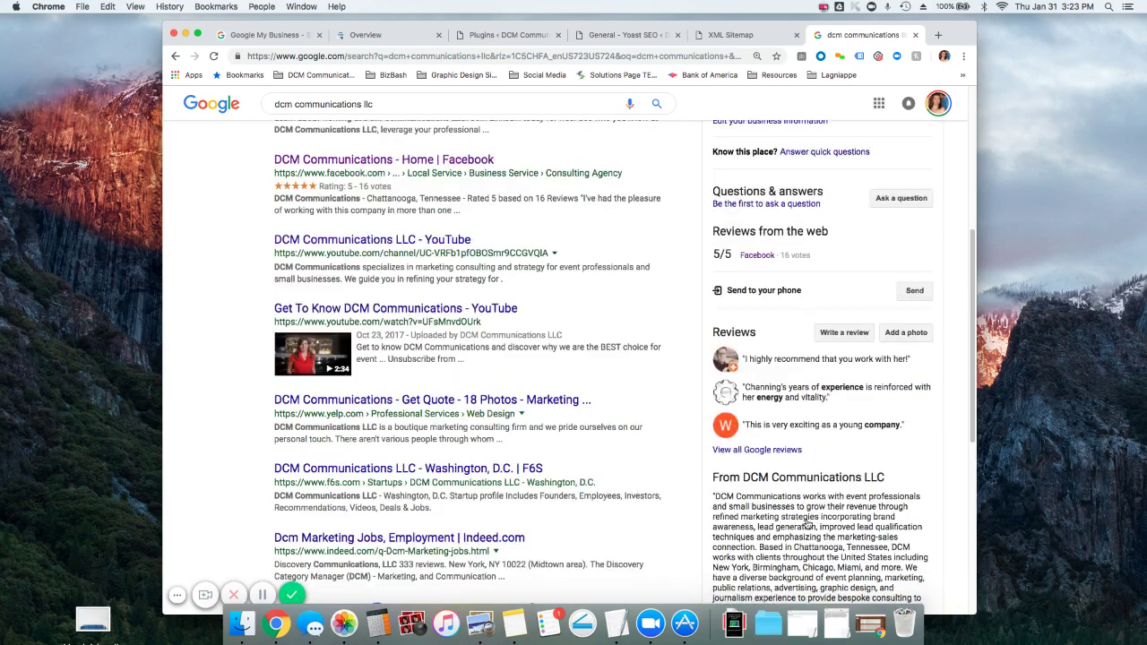
scroll(814, 323, "up", 4)
scroll(817, 366, "up", 5)
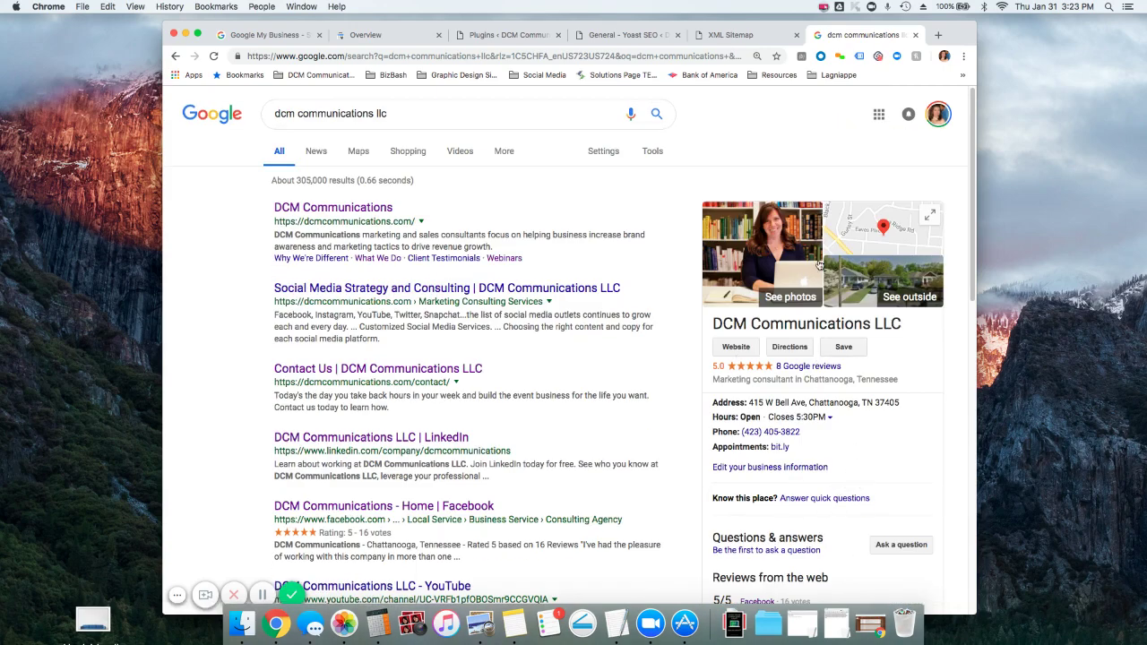
- Return to the Google My Business page, select its web address and look over the home page
left_click(272, 36)
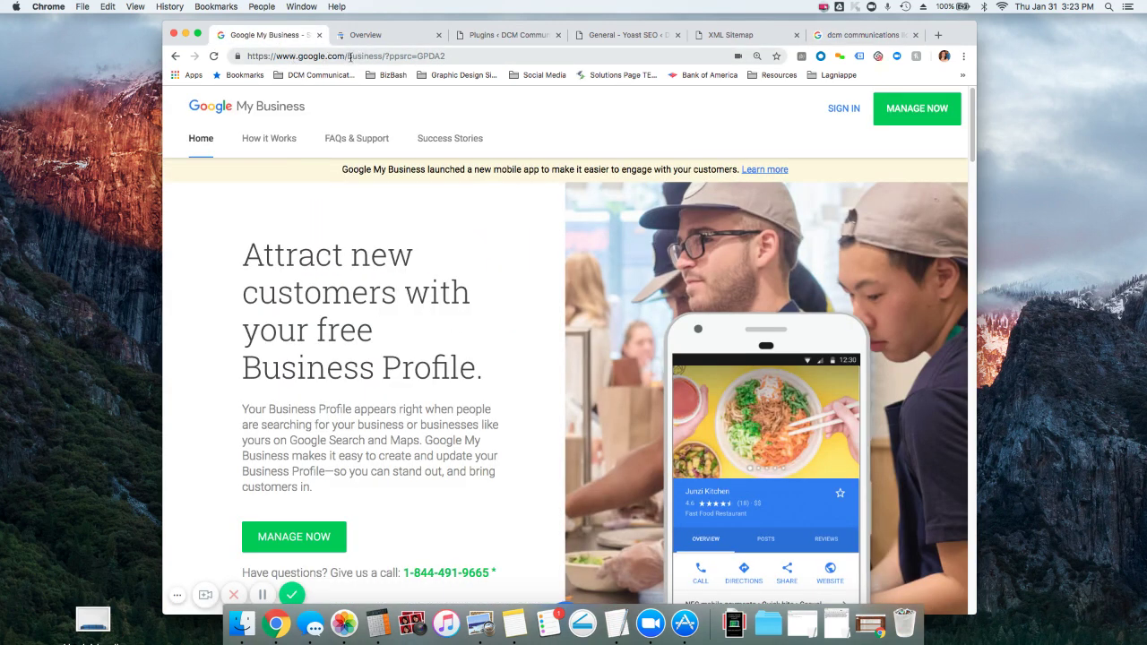
left_click(318, 55)
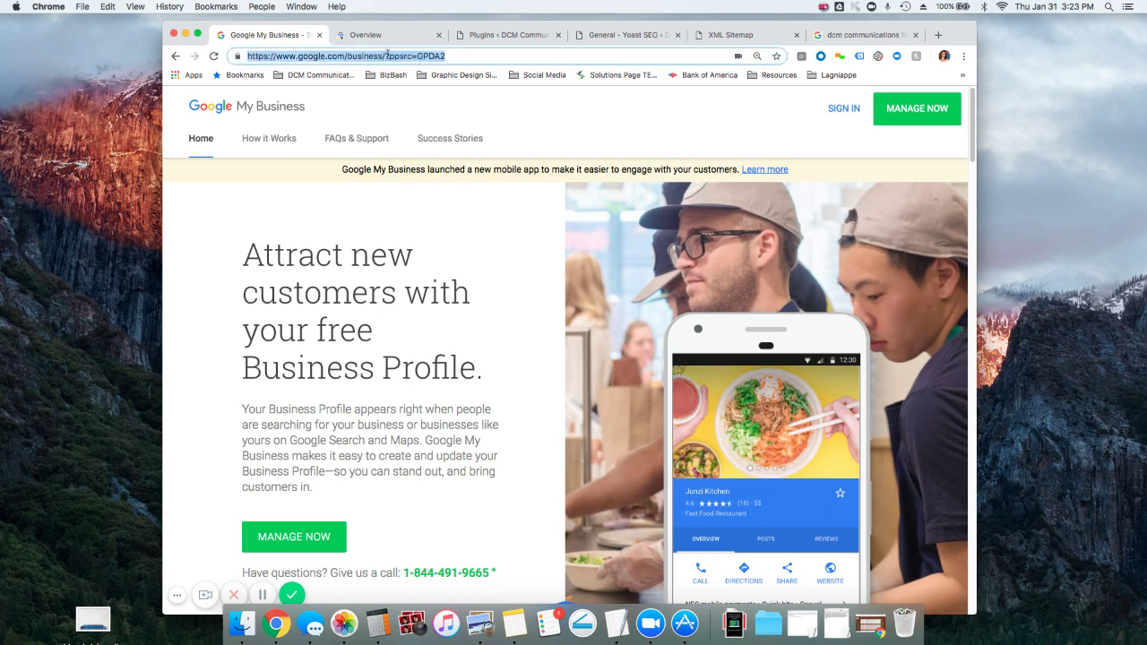
scroll(462, 265, "down", 2)
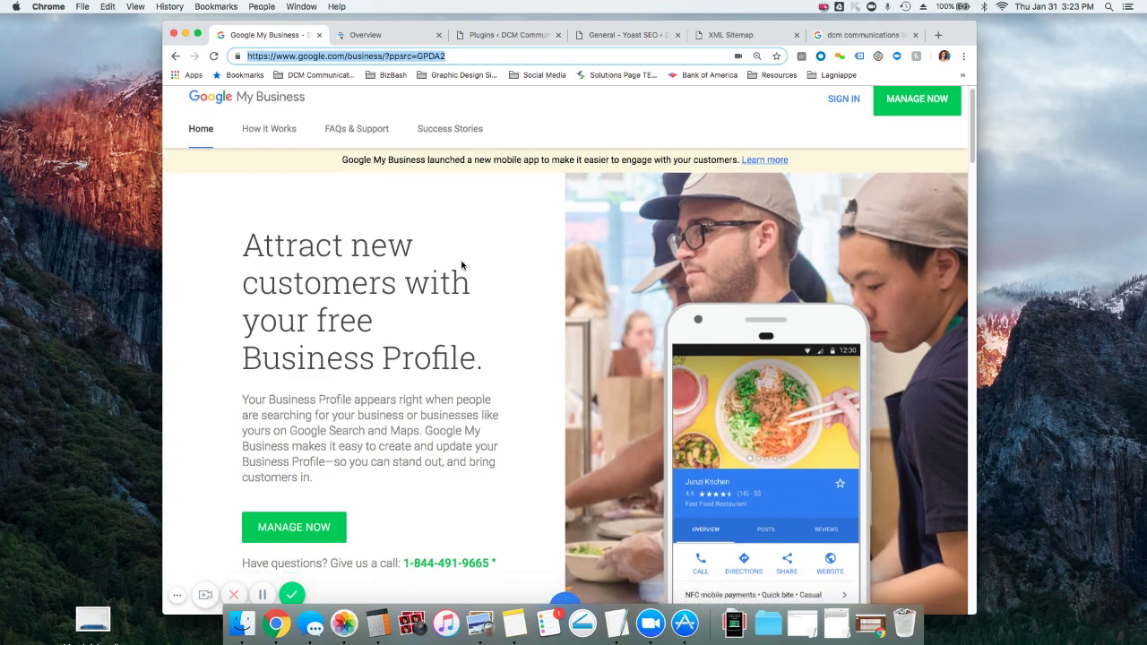
scroll(462, 263, "down", 5)
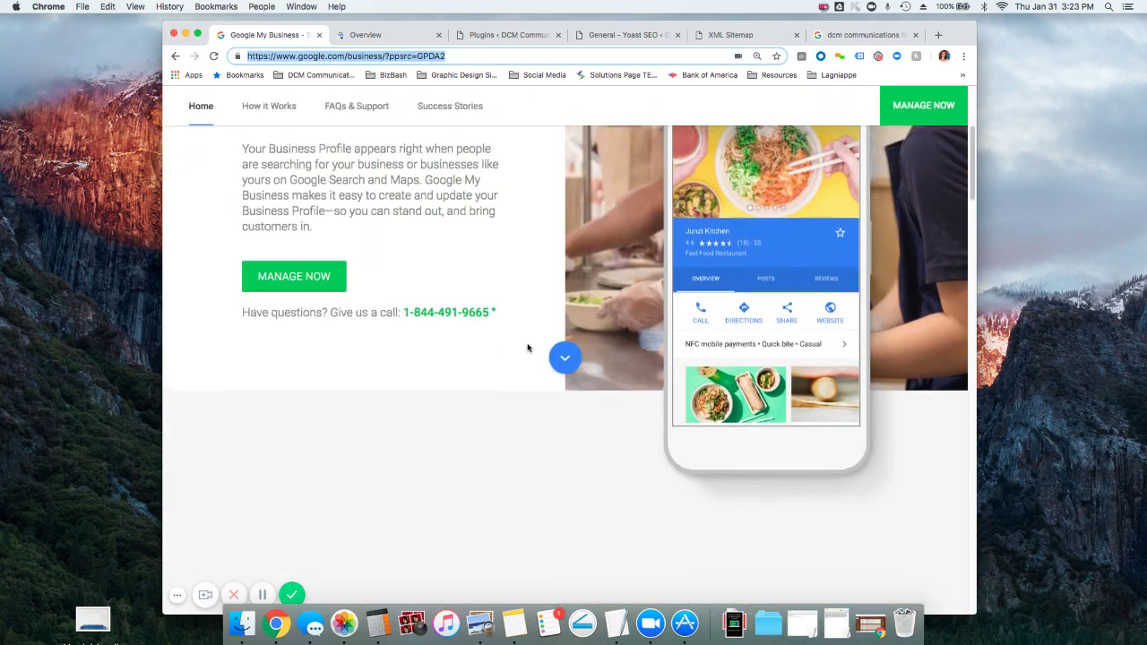
- Enter the Google My Business management area and switch to the account that holds the business locations
scroll(528, 348, "up", 5)
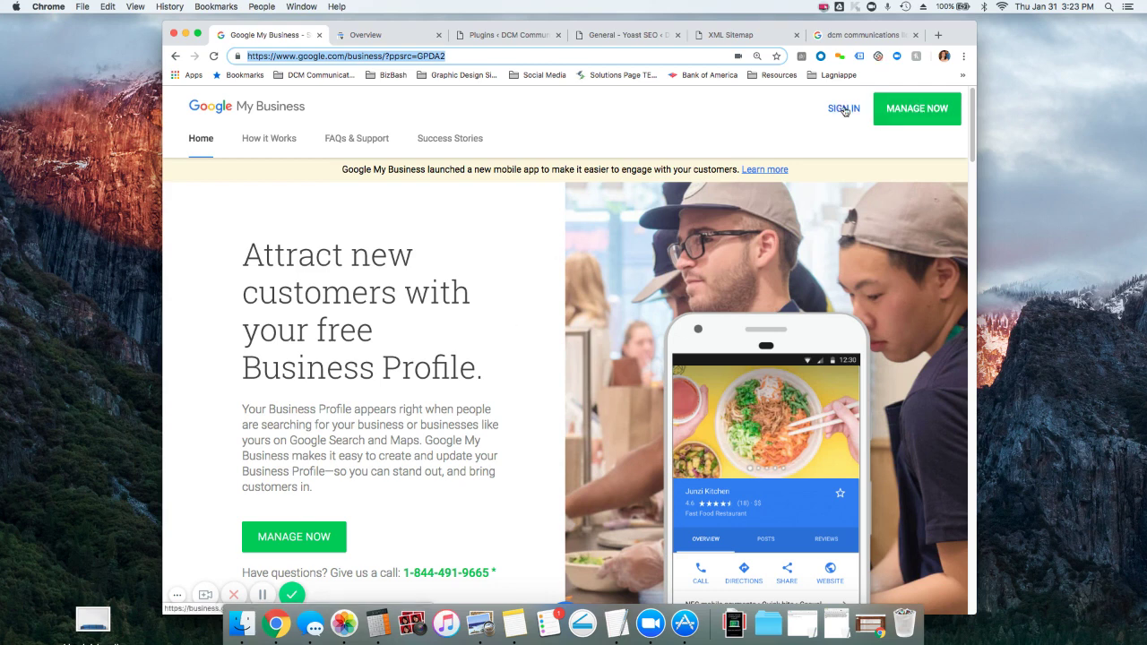
left_click(911, 118)
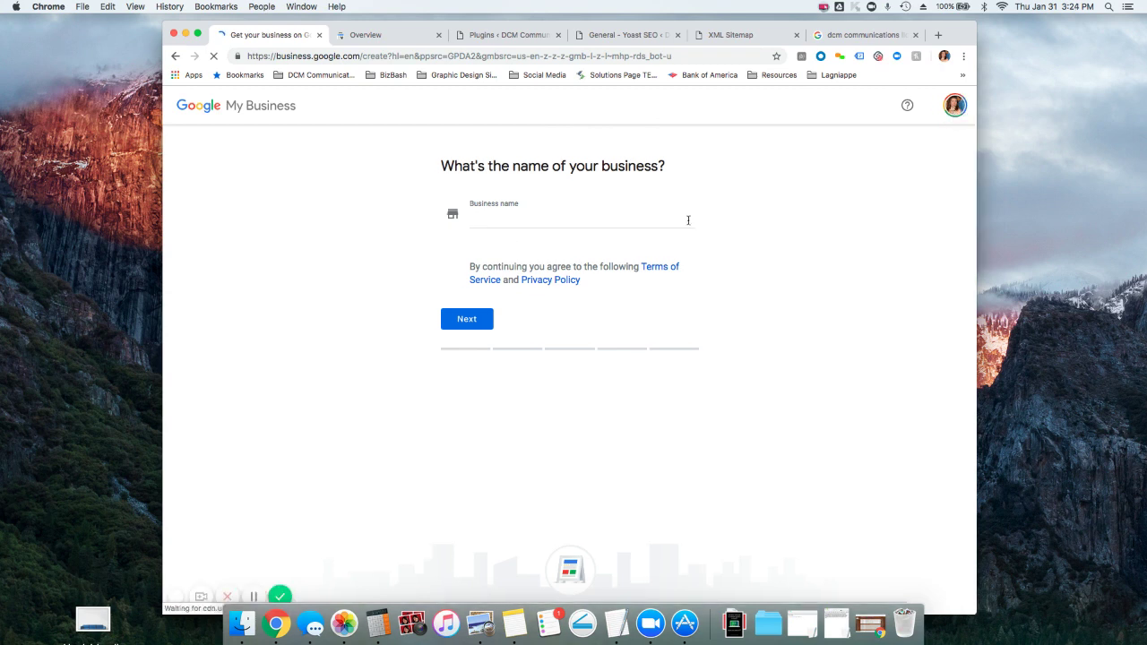
left_click(955, 105)
left_click(849, 232)
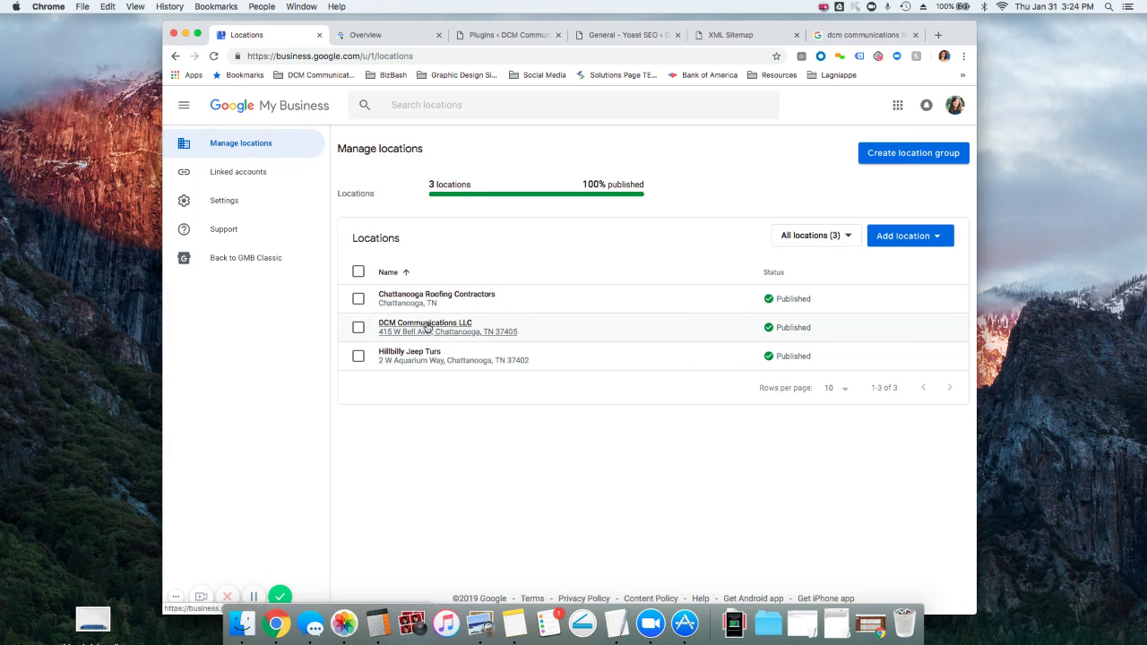
- Open the DCM Communications LLC location and go to its business information page
left_click(426, 328)
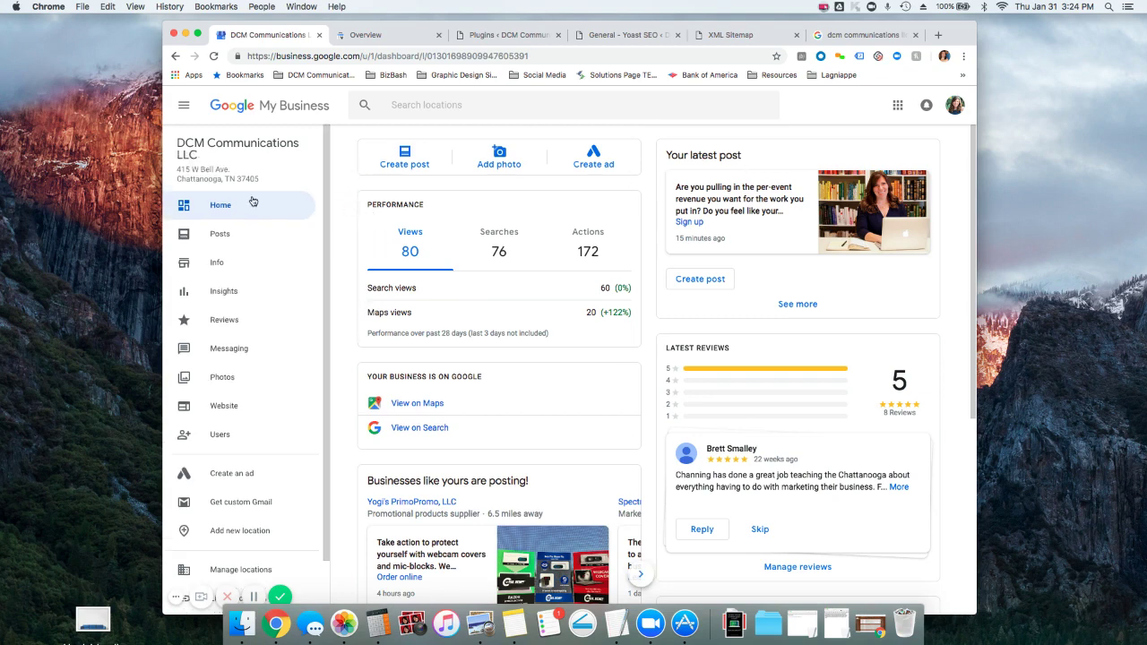
left_click(213, 265)
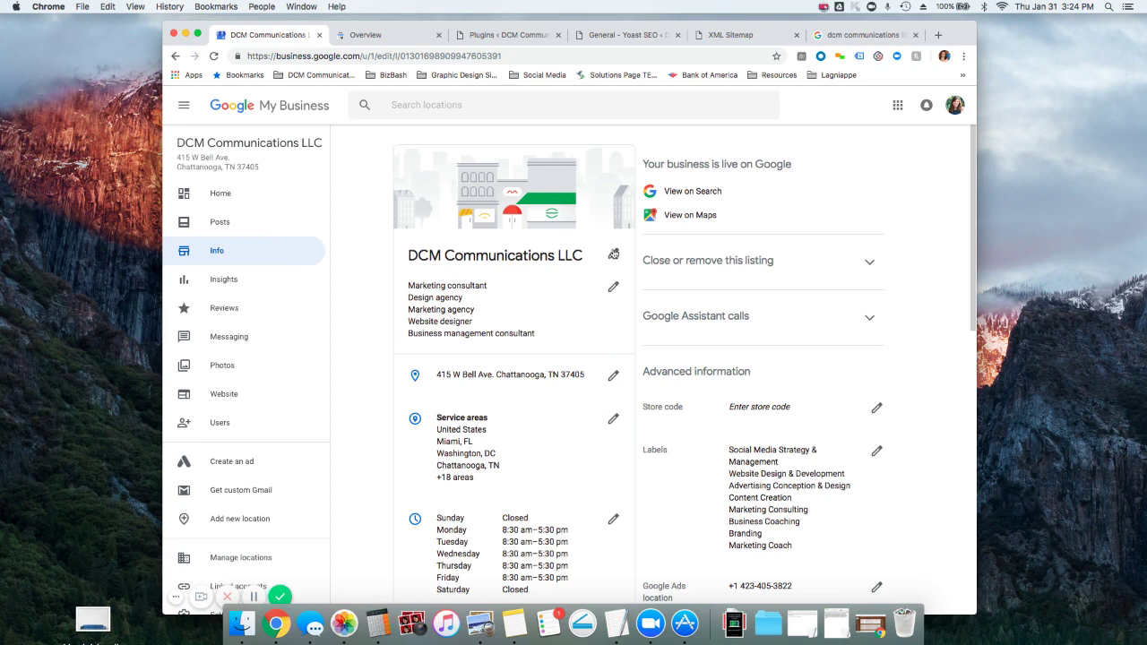
- Inspect the editable business name of DCM Communications LLC, highlighting the words before LLC, and close it without applying changes
left_click(614, 255)
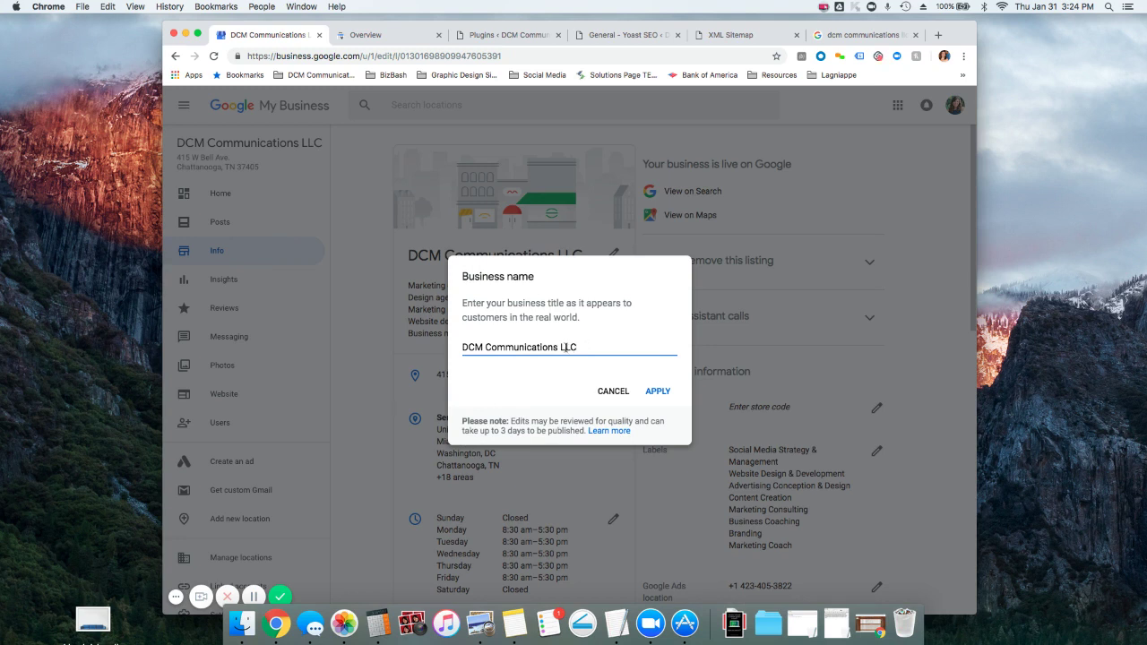
left_click_drag(559, 350, 462, 350)
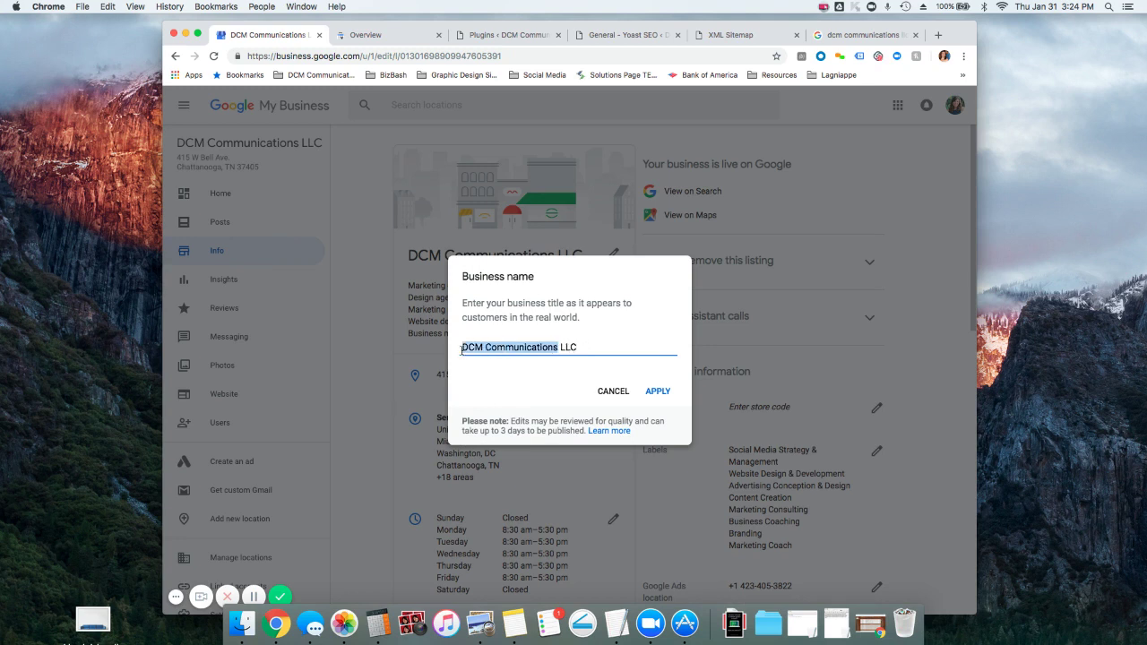
left_click(579, 348)
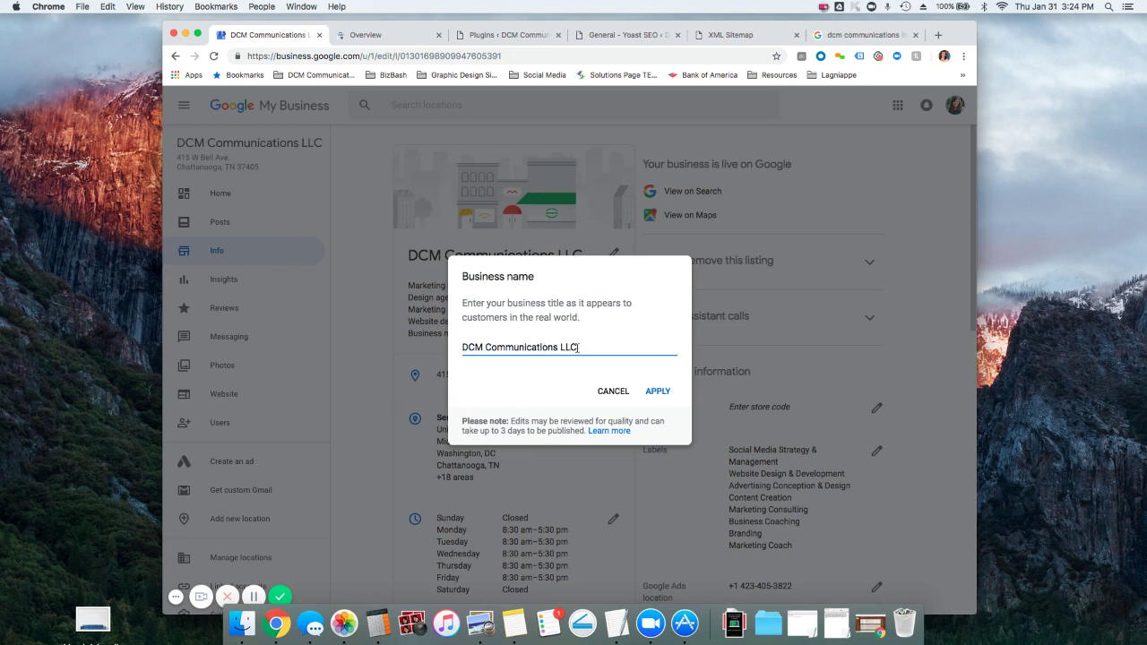
left_click_drag(578, 348, 461, 352)
left_click(595, 350)
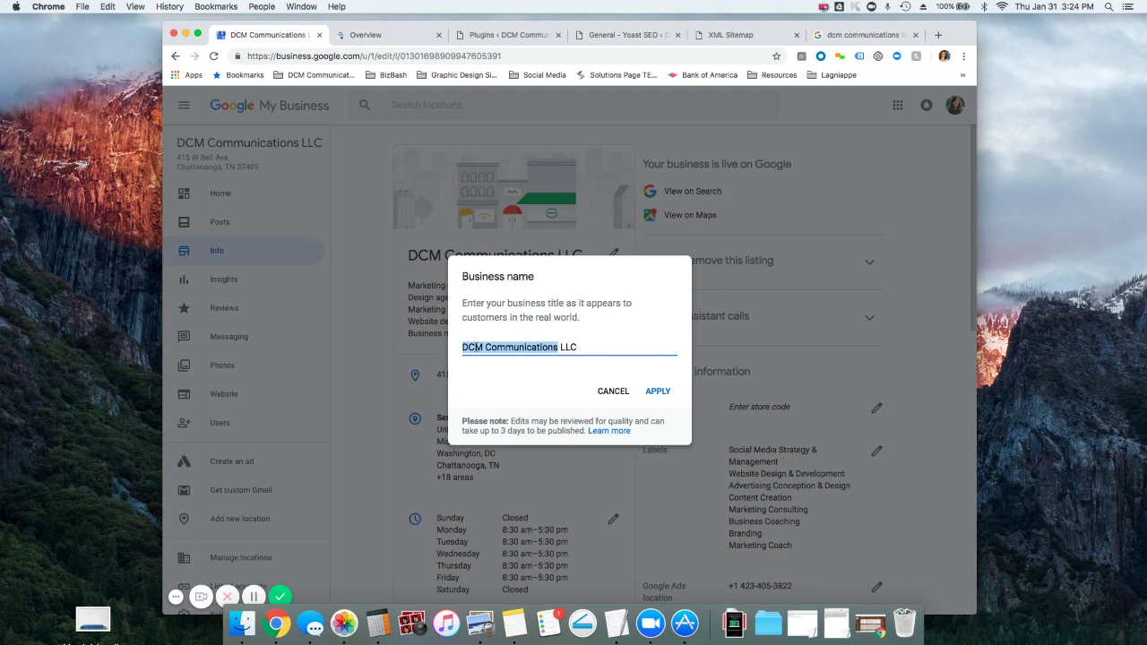
left_click(615, 393)
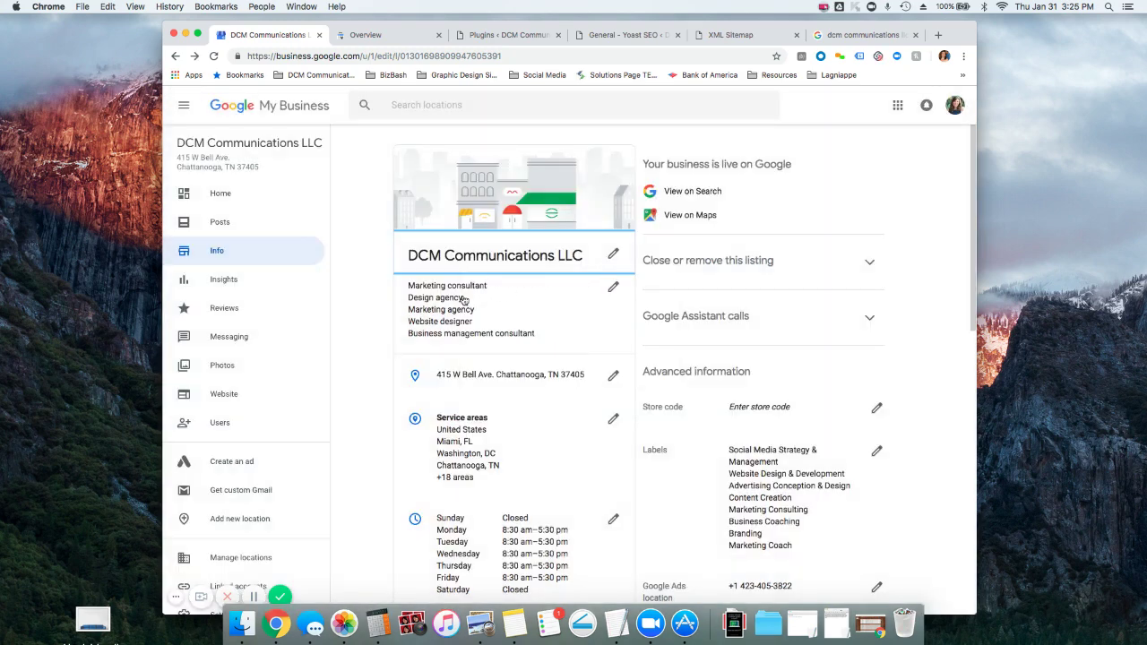
- Try an additional business category, looking through the suggestions for "business" and choosing Wedding Planner
left_click(613, 289)
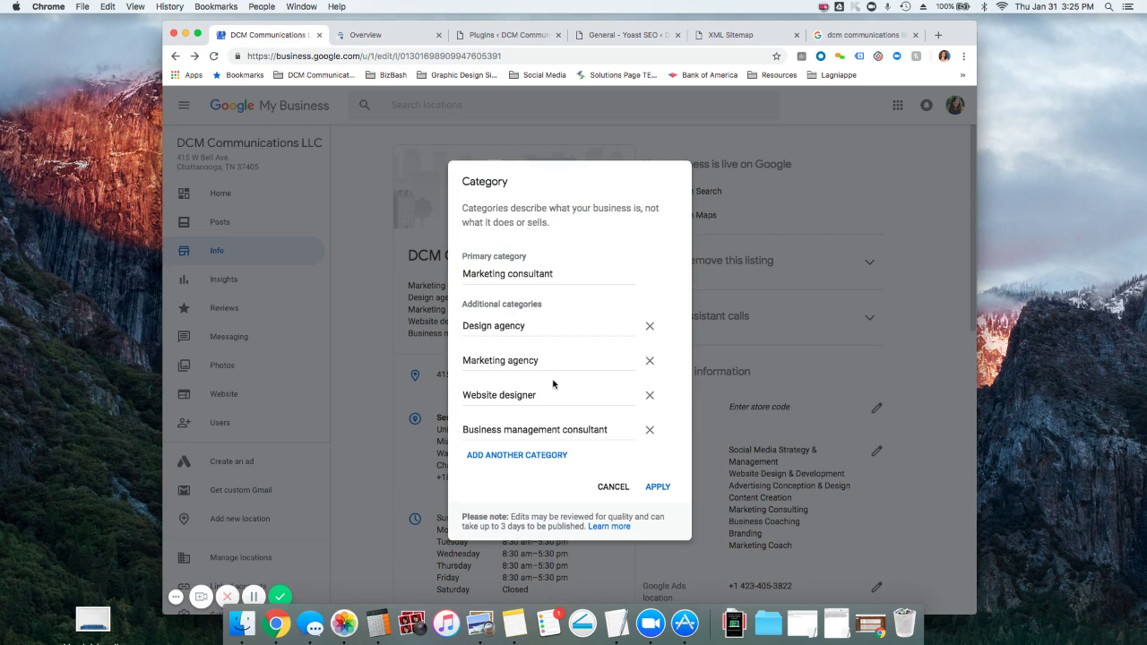
left_click(499, 455)
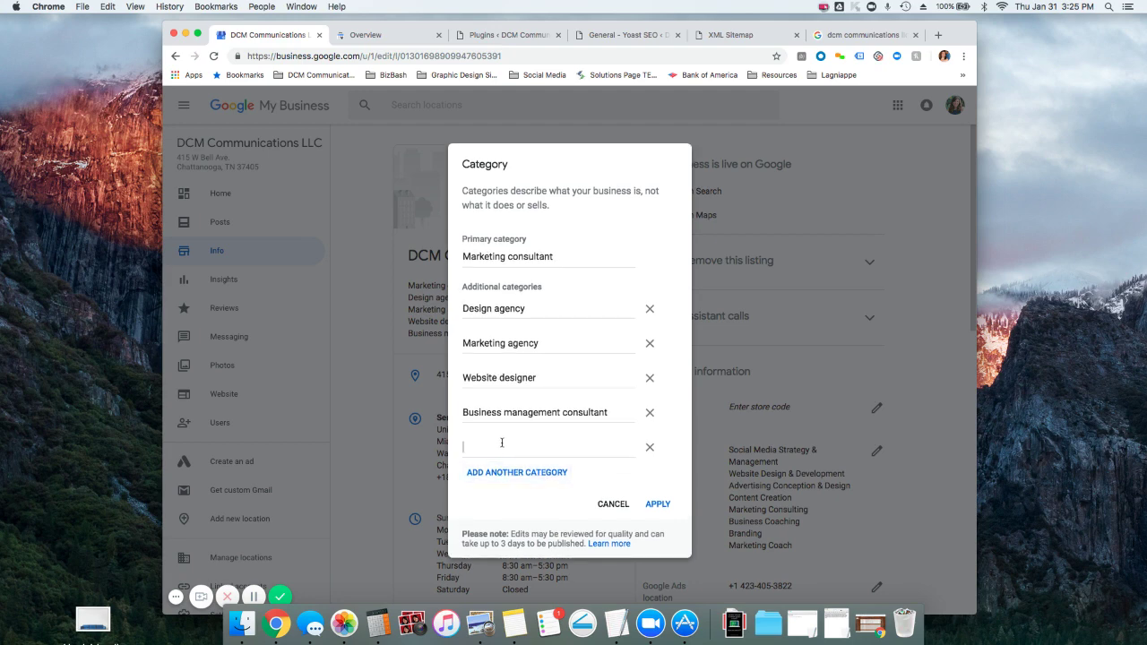
type("business")
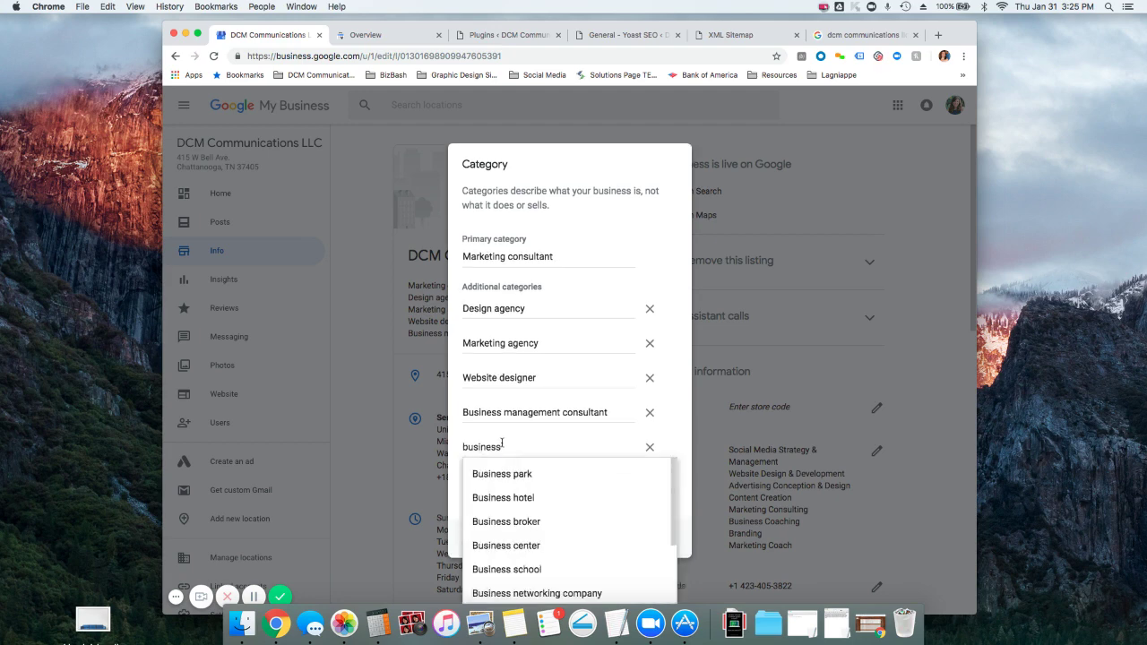
scroll(532, 492, "down", 3)
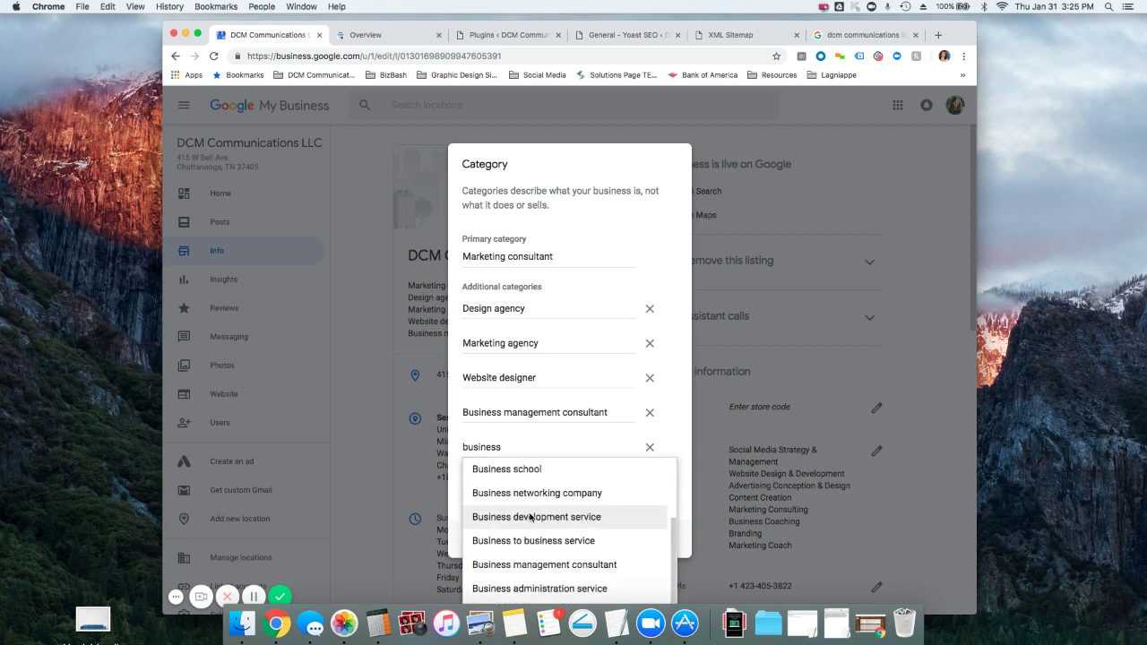
scroll(525, 499, "up", 3)
left_click_drag(518, 448, 464, 445)
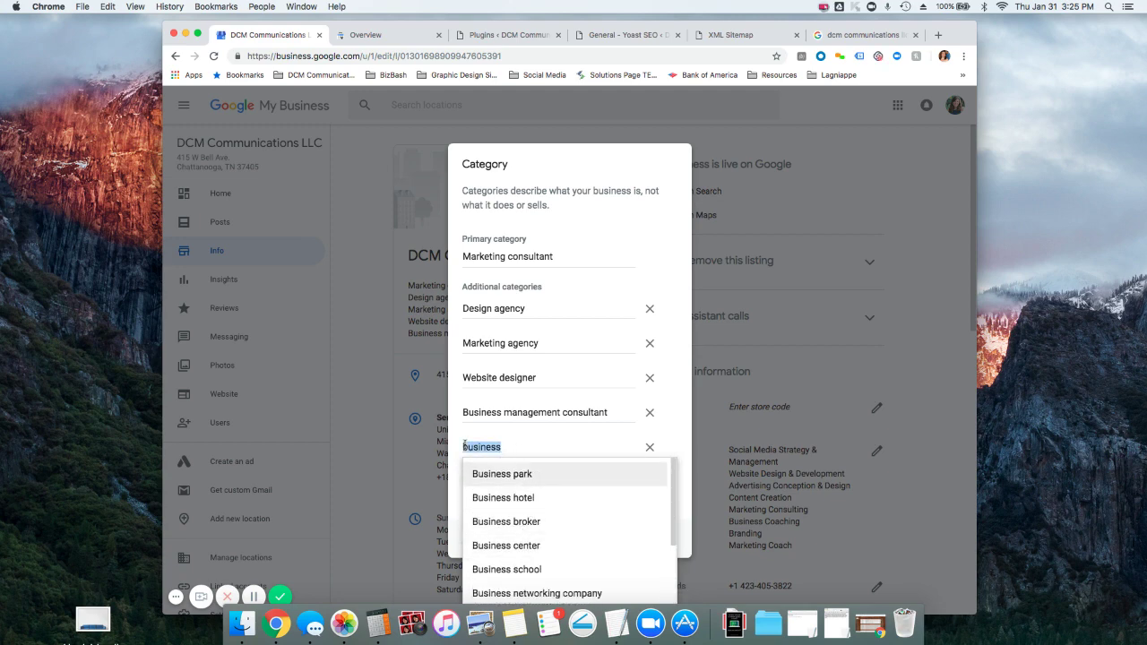
type("weddings pl")
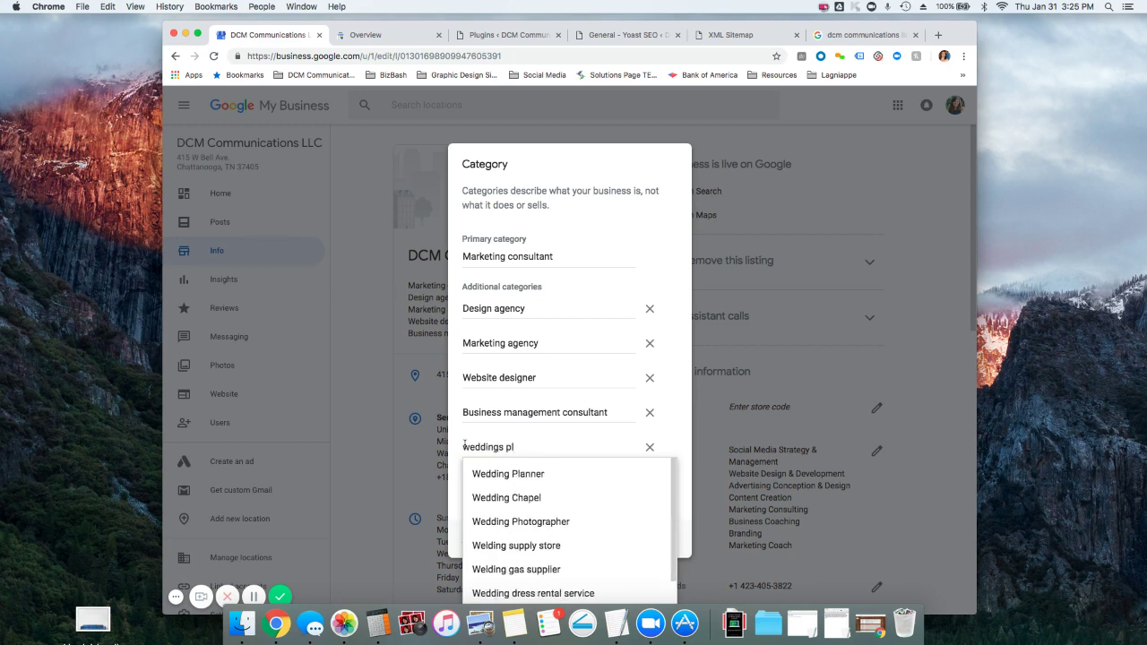
left_click(487, 473)
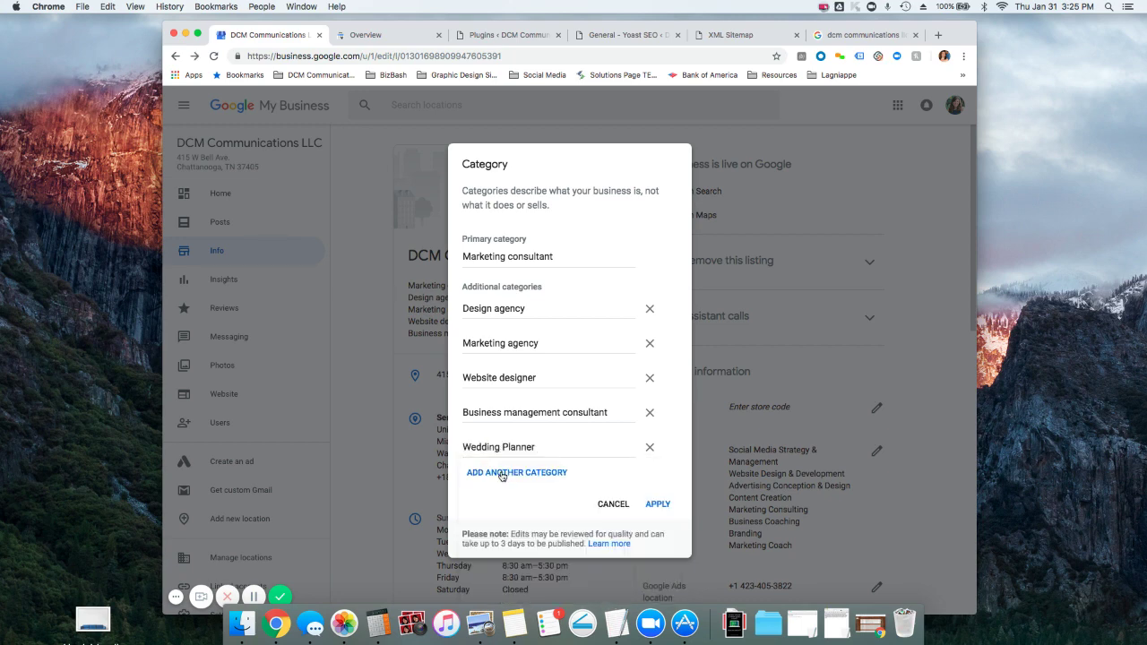
- Try one more additional category, searching the suggestions for wedding, design and interior design terms
left_click(501, 475)
type("wedding")
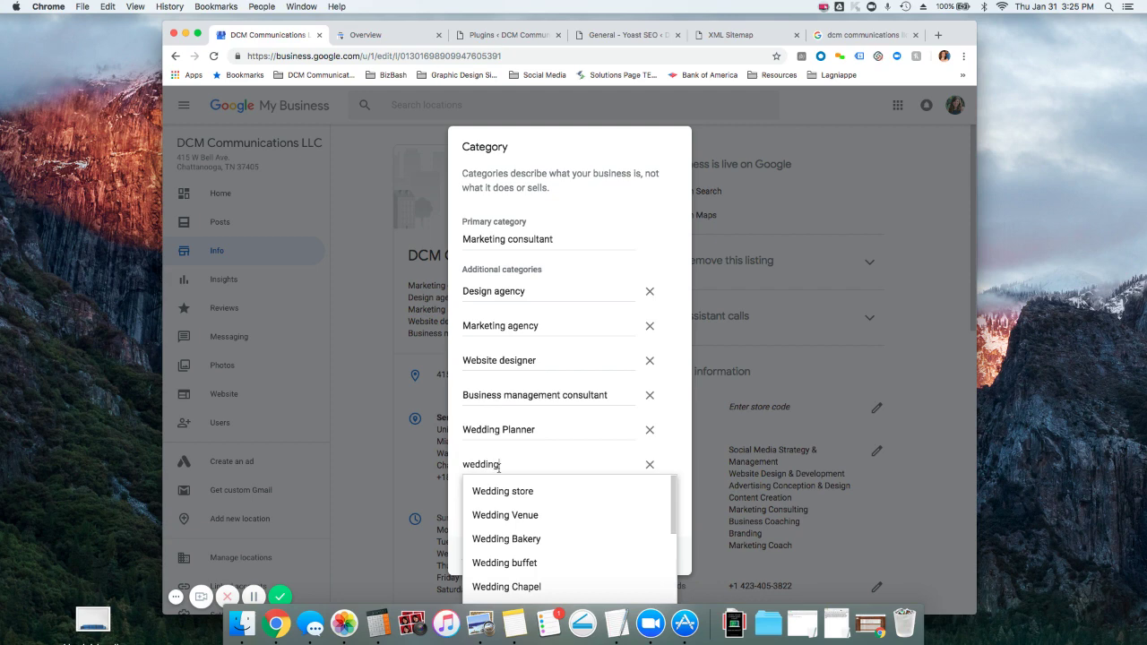
scroll(604, 522, "down", 4)
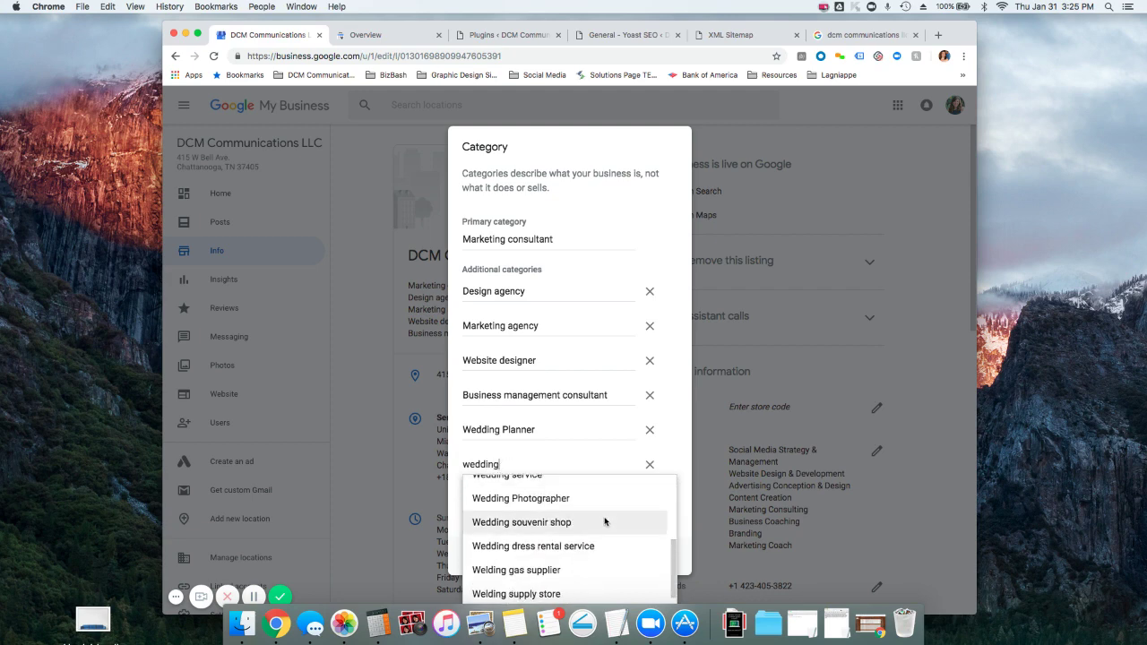
scroll(605, 522, "down", 2)
scroll(583, 538, "up", 6)
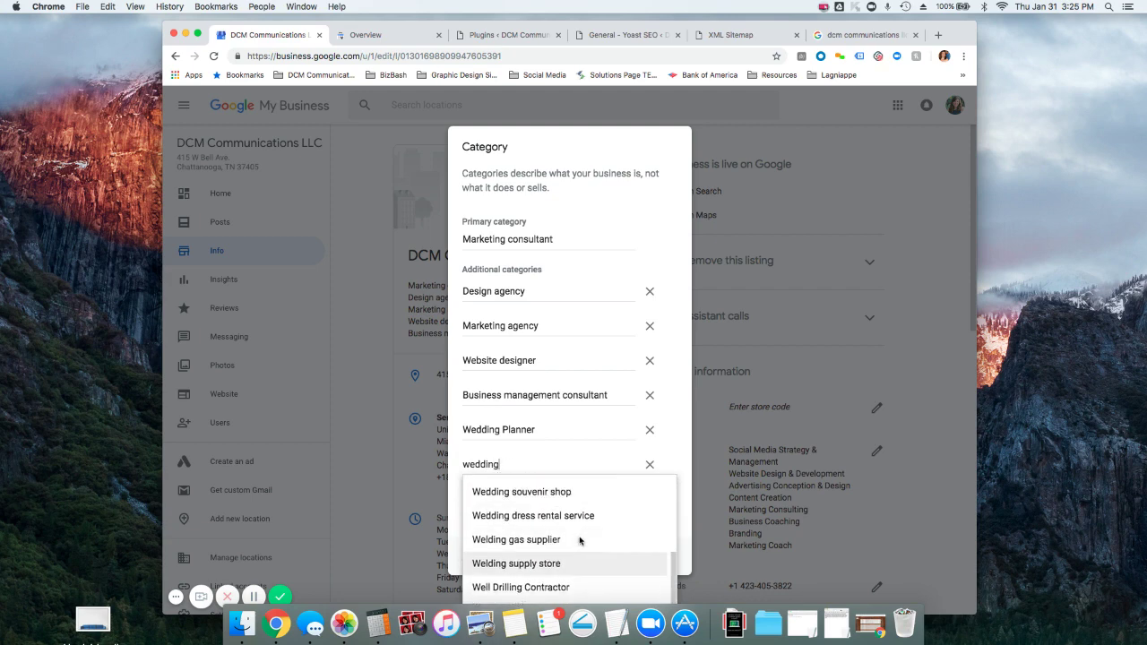
left_click_drag(507, 465, 455, 464)
type("desgn")
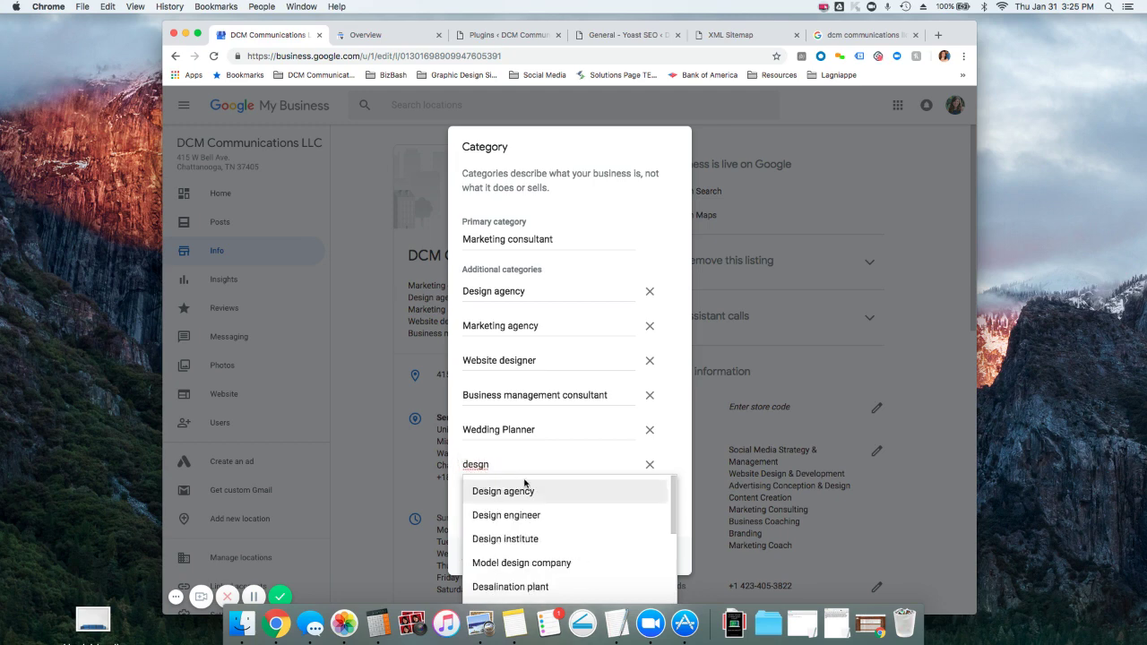
left_click_drag(501, 462, 440, 464)
type("interior desig")
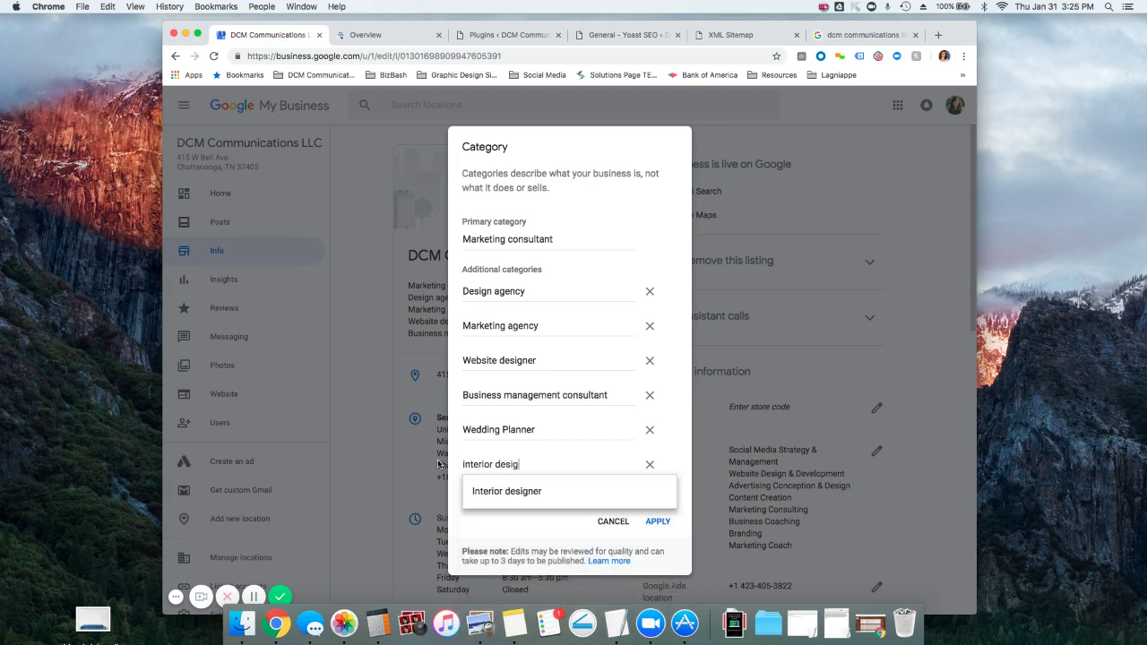
- Remove the unfinished category entry and Wedding Planner, and close the category settings without applying changes
left_click(650, 465)
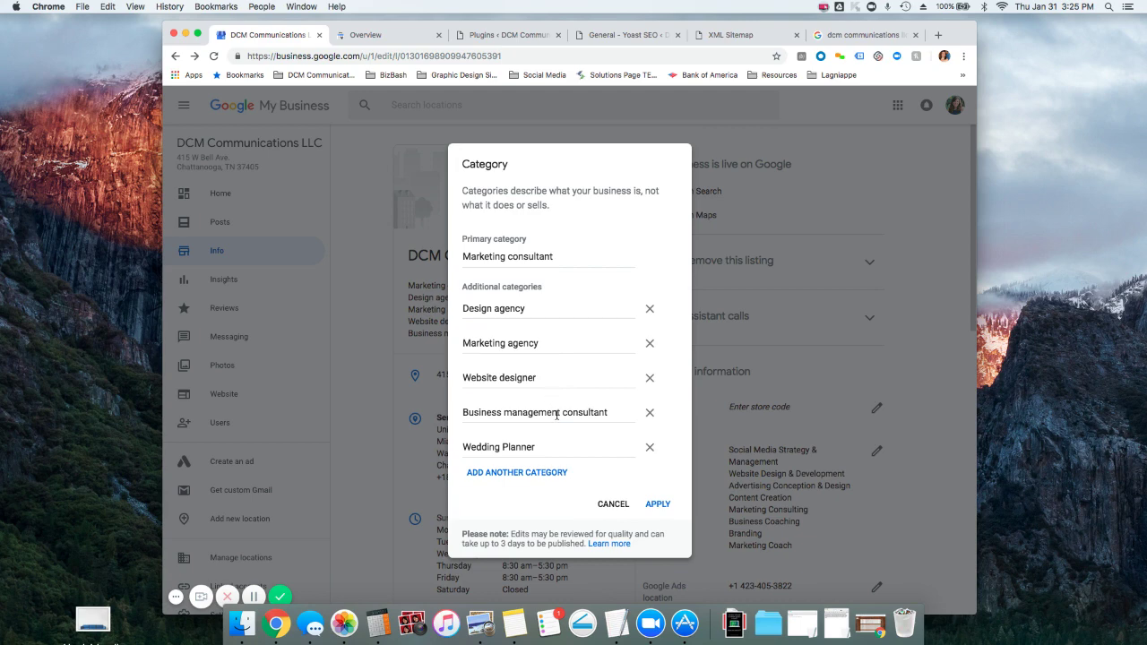
left_click(650, 448)
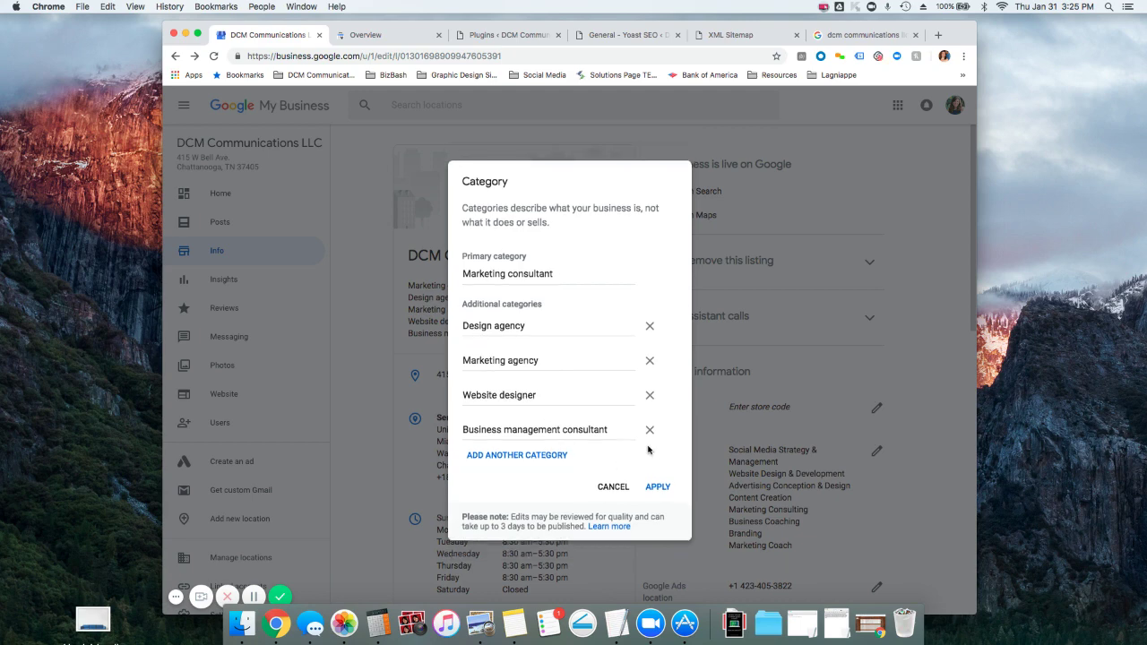
left_click(613, 488)
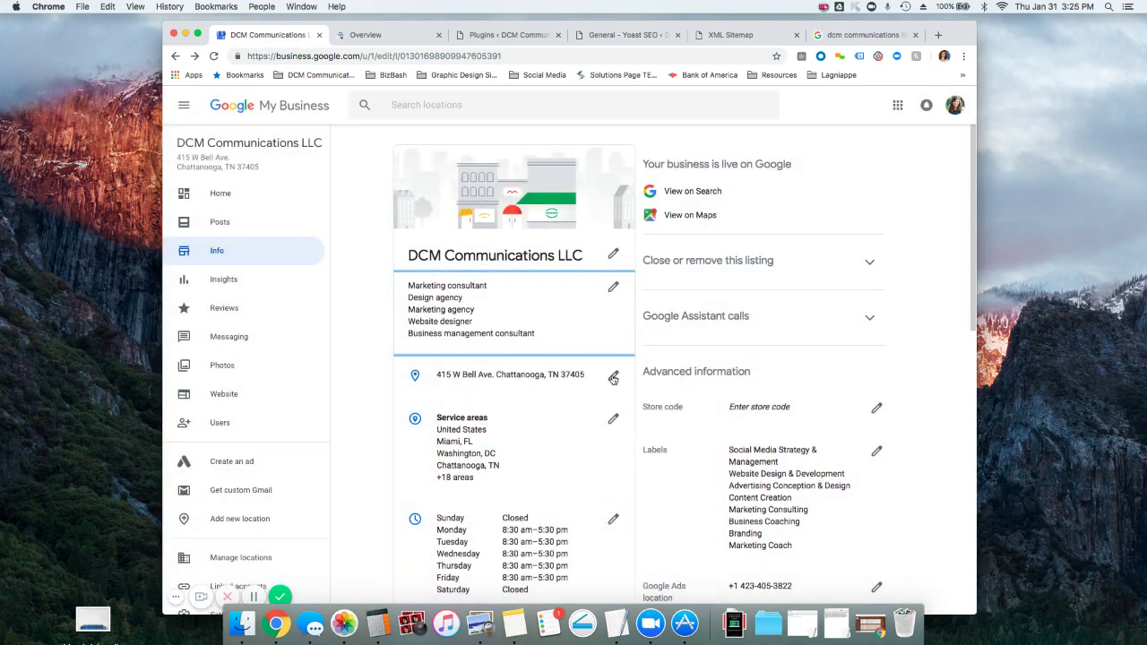
- Review the full list of service areas from United States to Boston, MA, and close it without applying changes
scroll(535, 389, "down", 2)
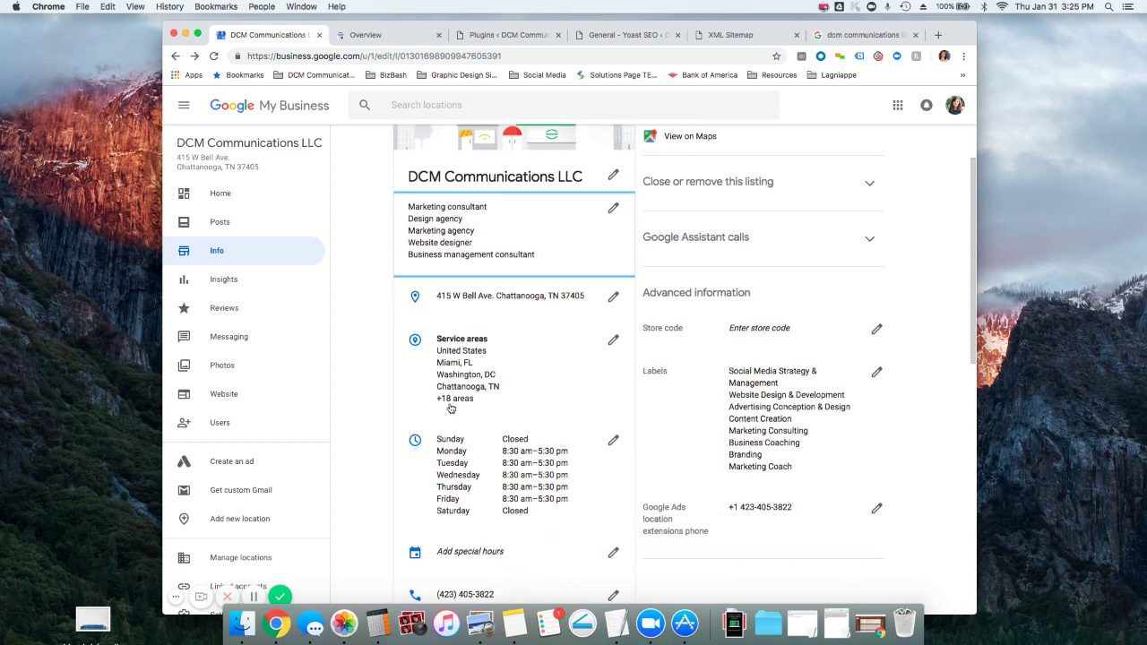
left_click(613, 342)
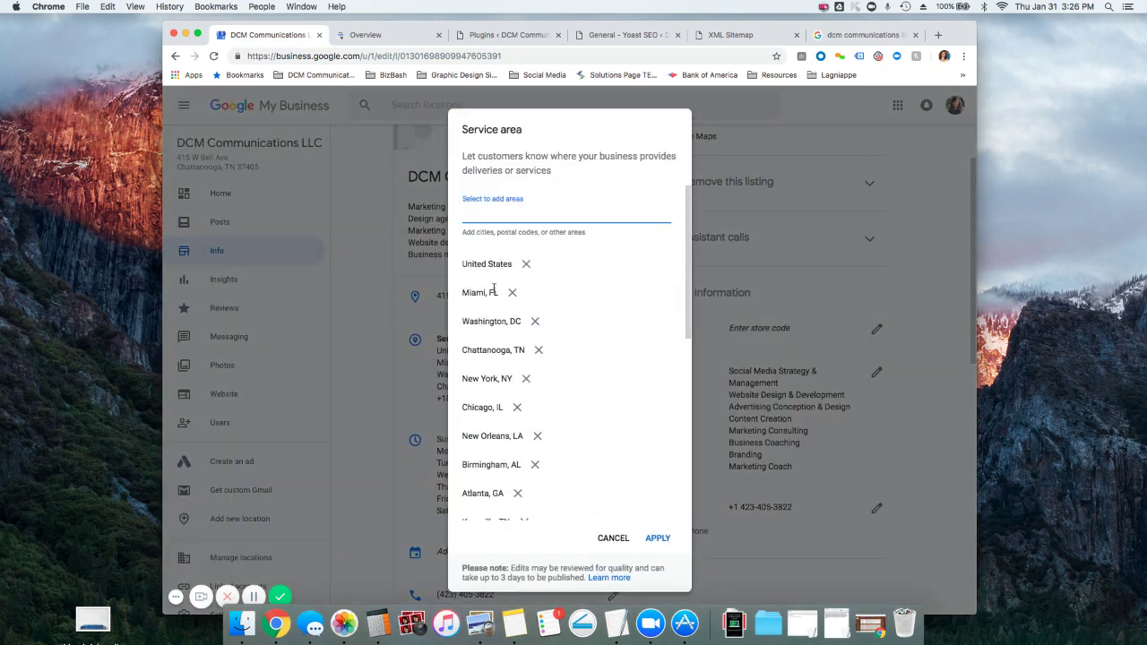
scroll(494, 292, "down", 5)
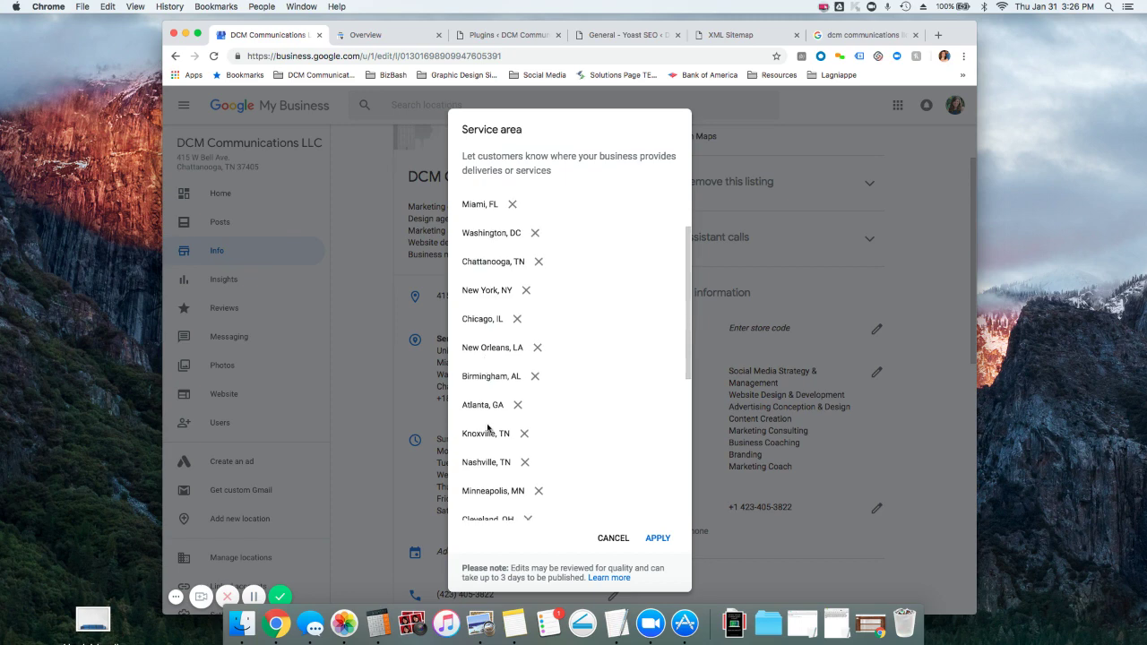
scroll(488, 427, "down", 5)
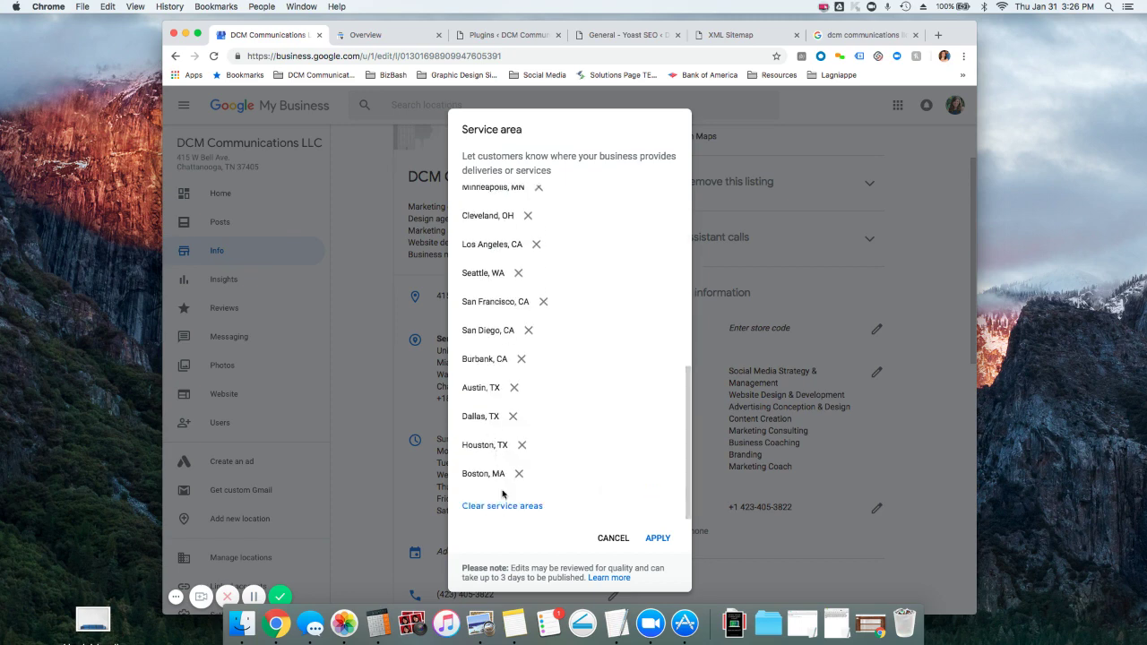
scroll(570, 488, "up", 10)
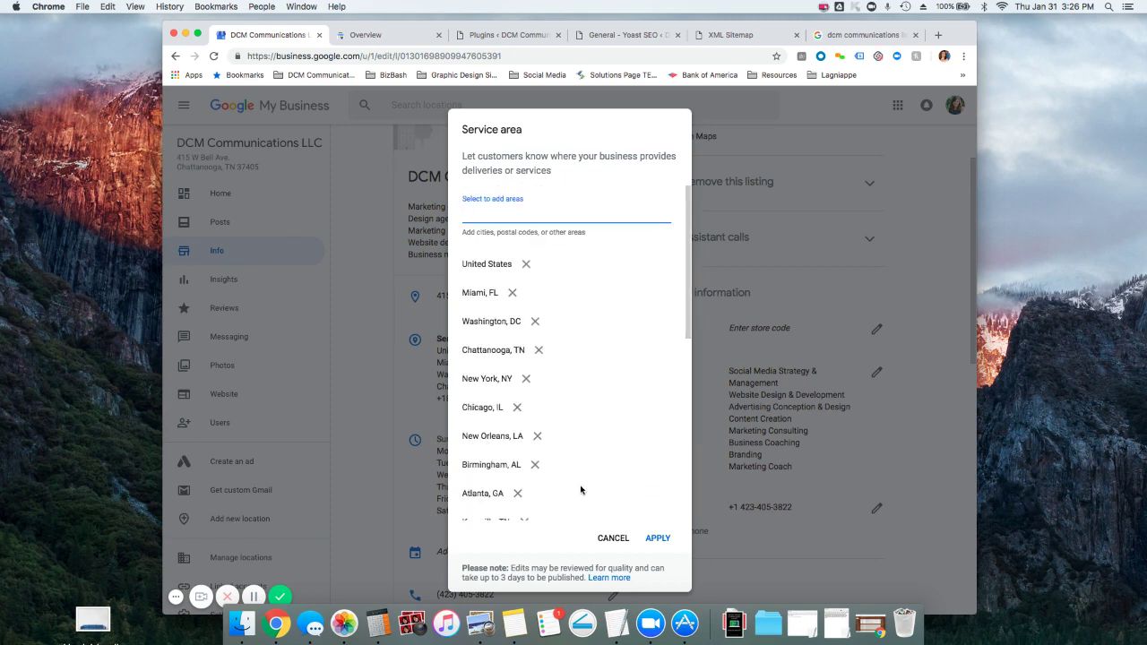
left_click(614, 539)
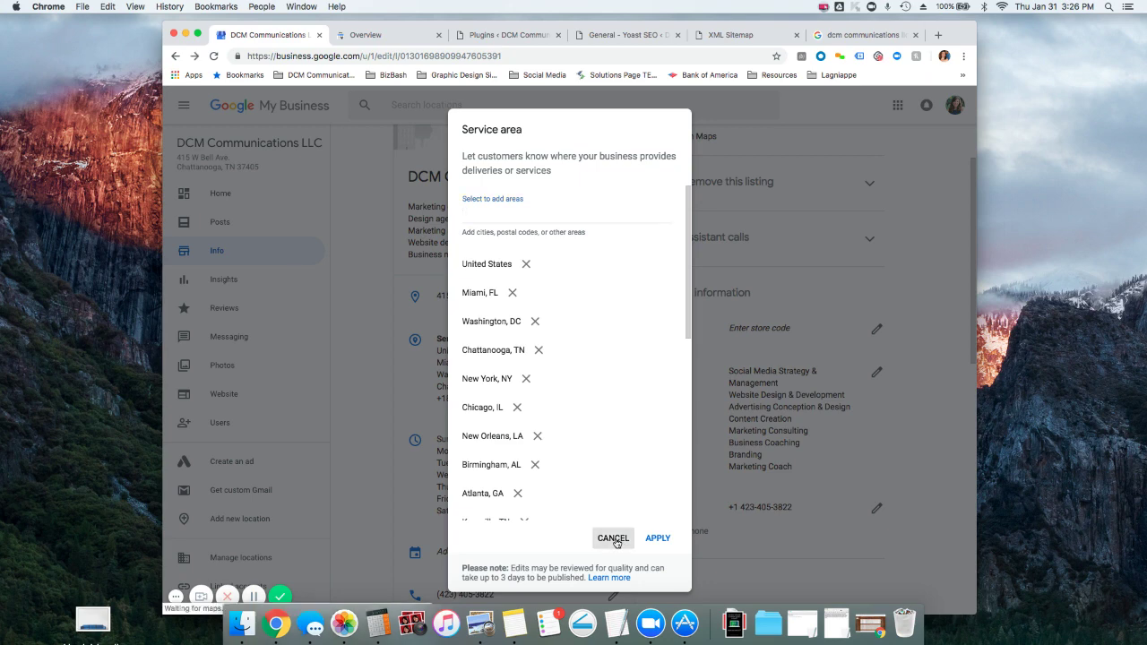
- Inspect the special hours settings for days with an irregular schedule and close them without applying changes
scroll(502, 408, "down", 1)
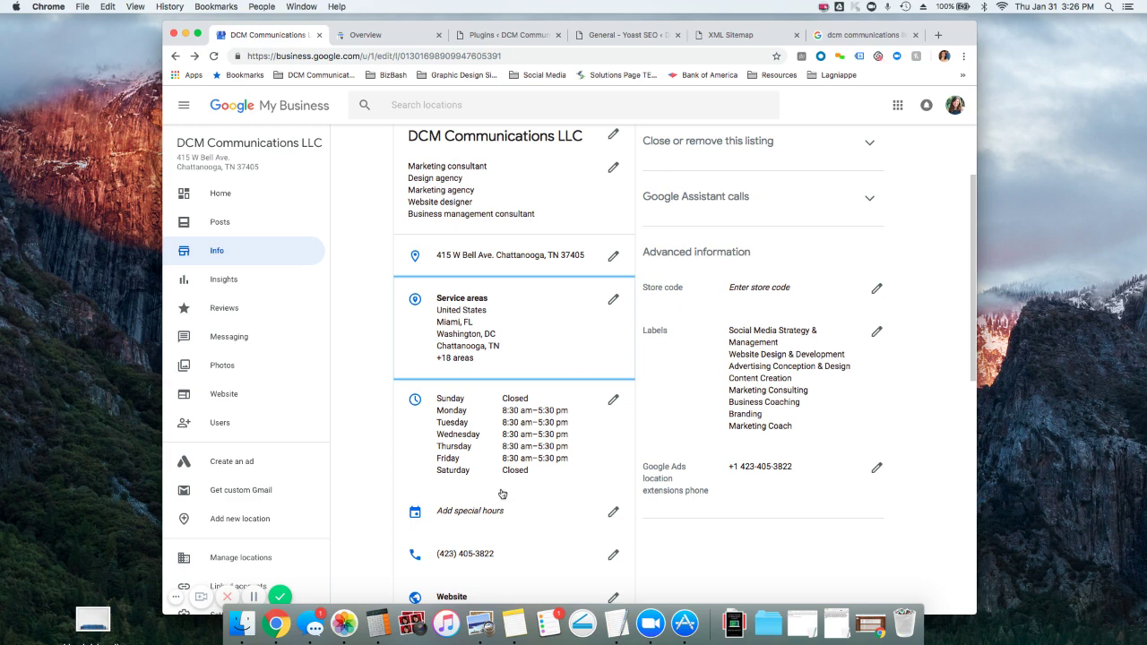
scroll(507, 395, "down", 3)
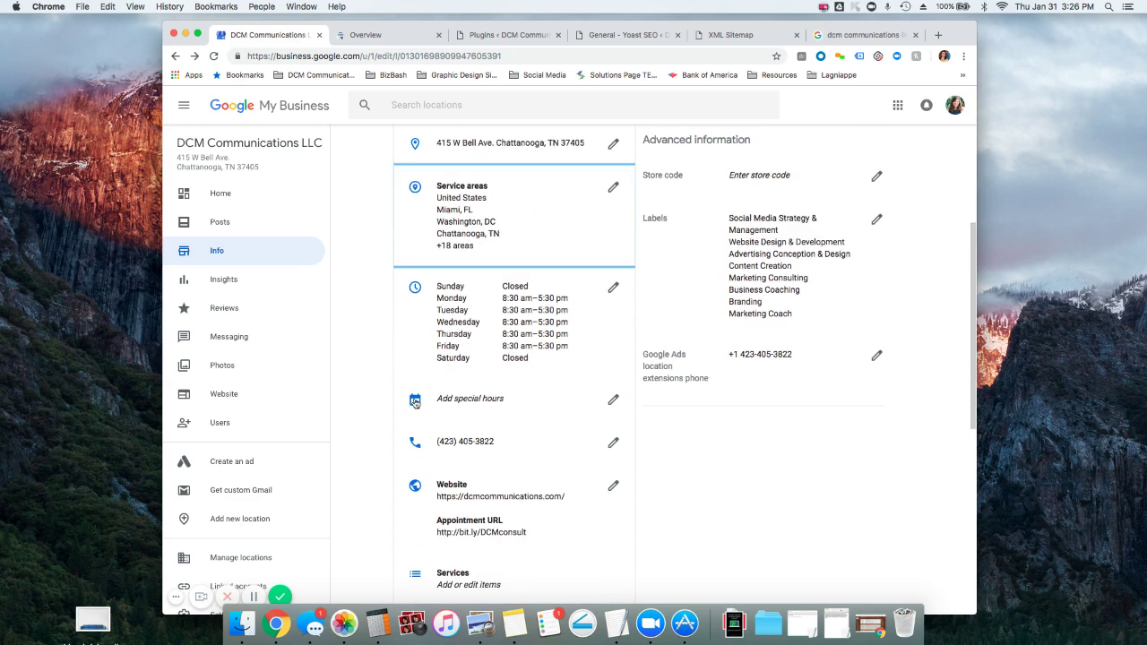
left_click(615, 404)
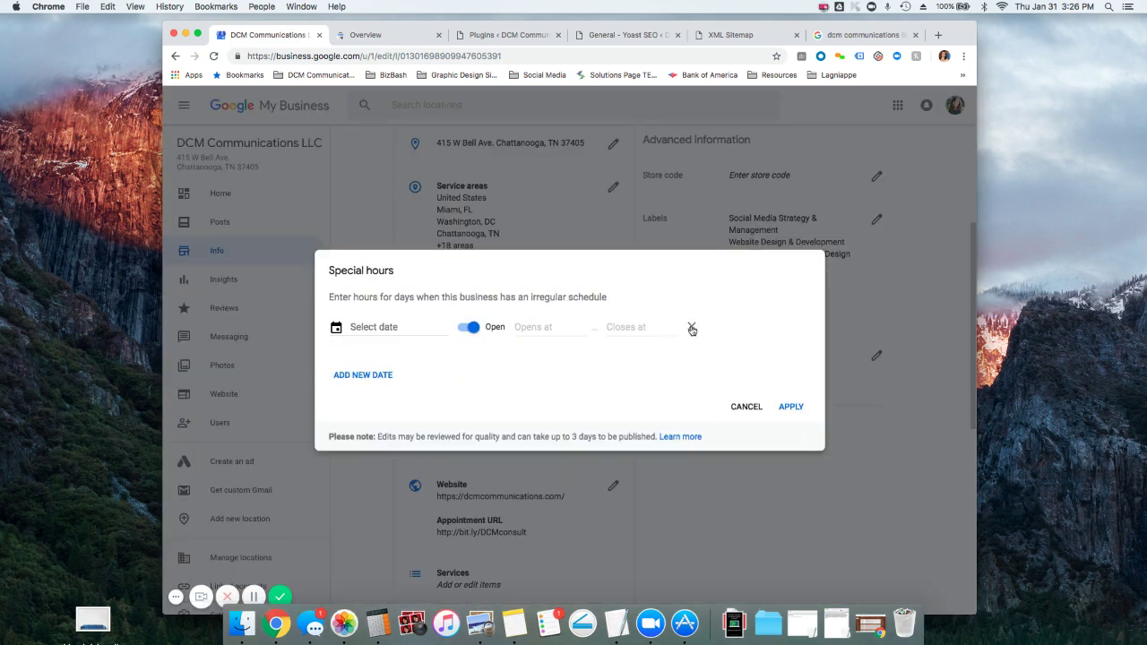
left_click(750, 408)
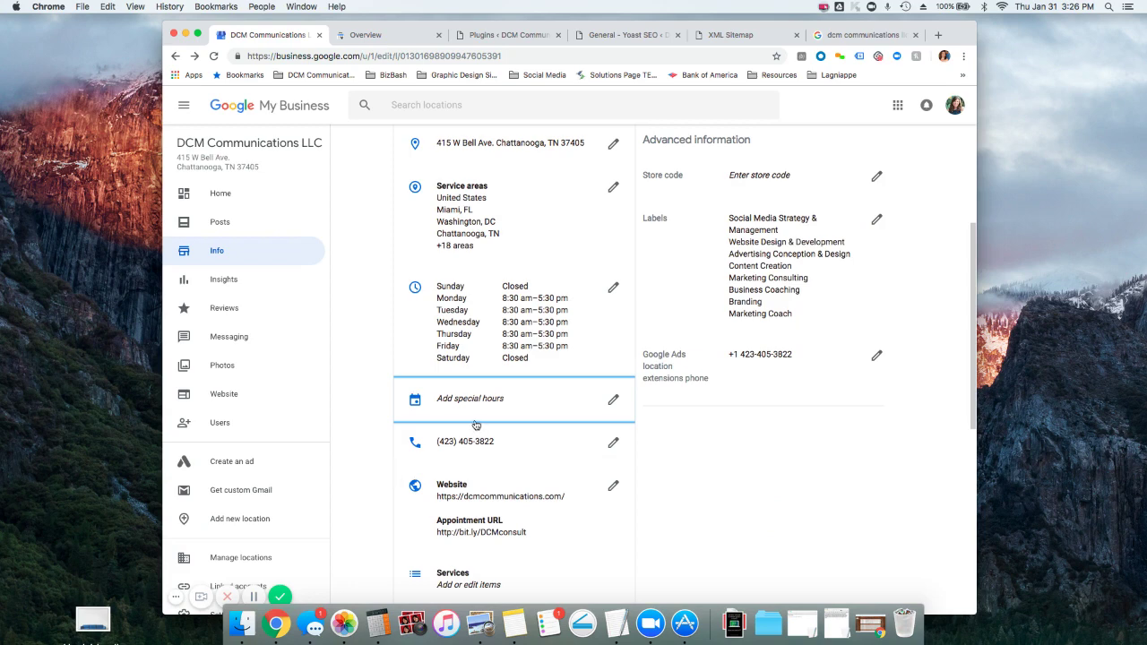
- Open the business's services list, inspect the Group Marketing Coaching item's name, price and description, and close it without saving
scroll(534, 434, "down", 3)
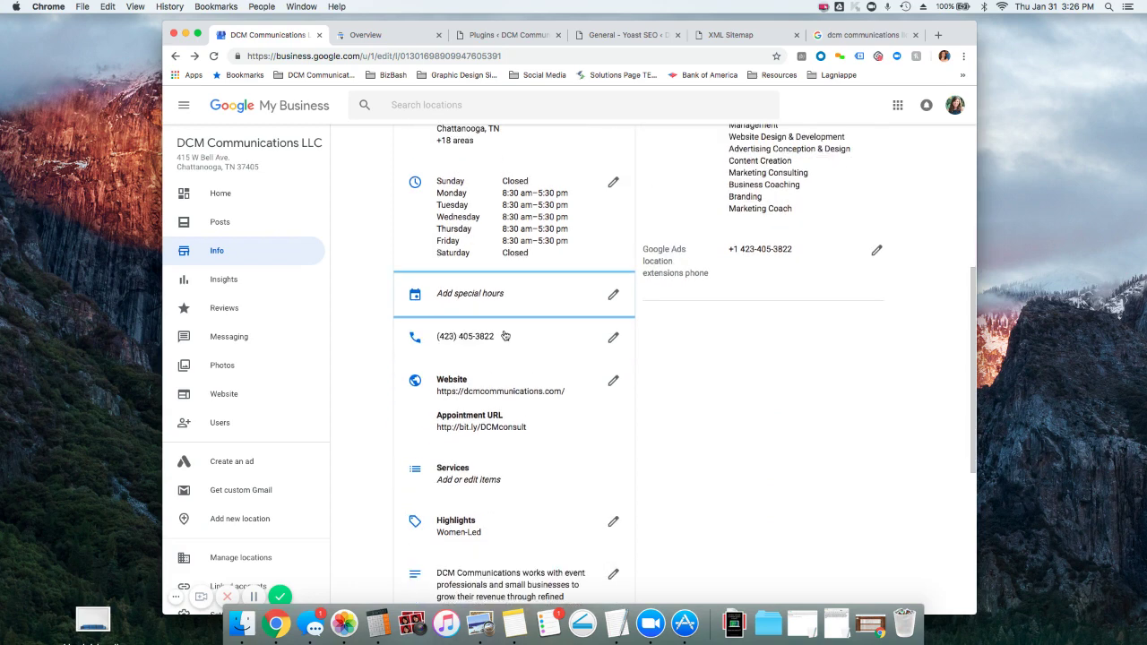
scroll(496, 502, "down", 3)
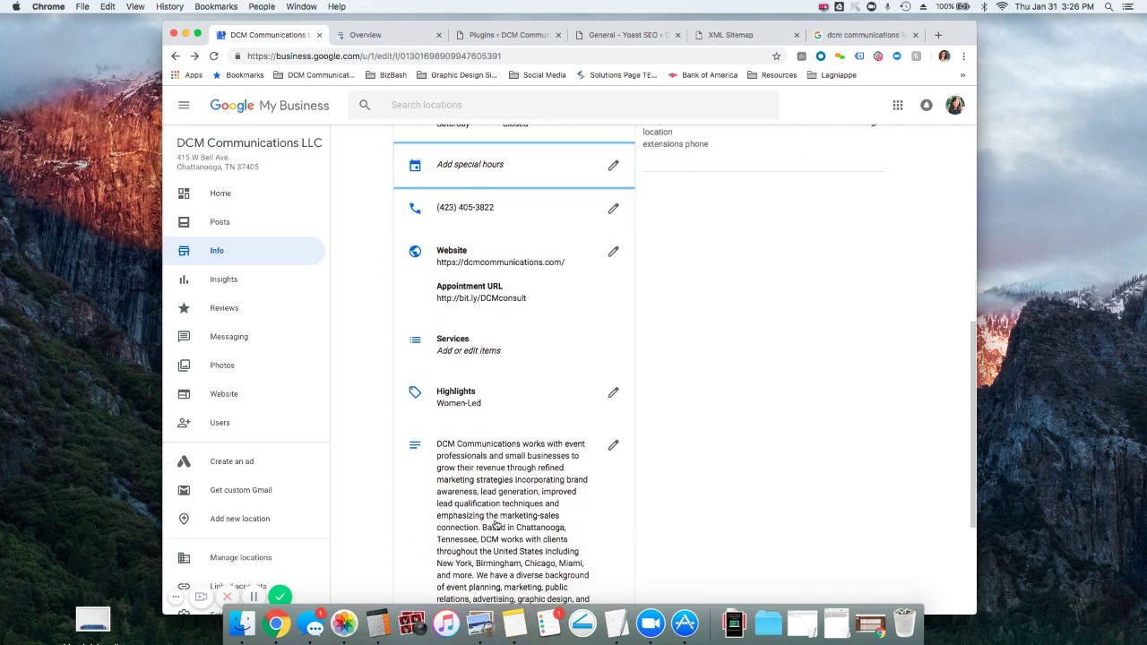
left_click(459, 352)
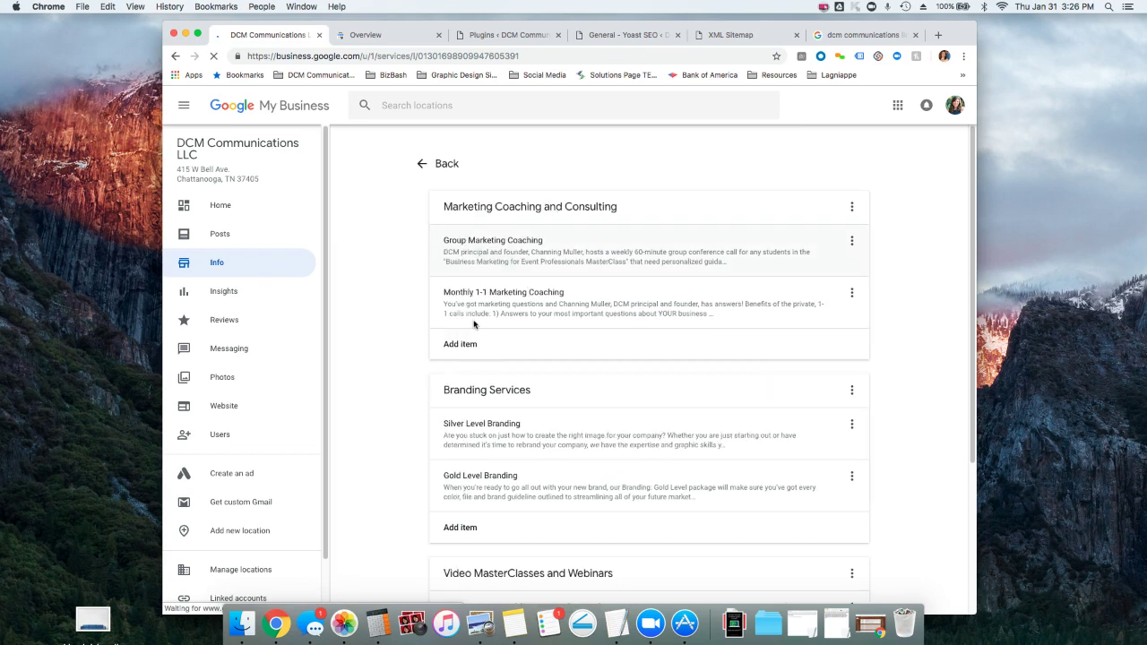
left_click(502, 256)
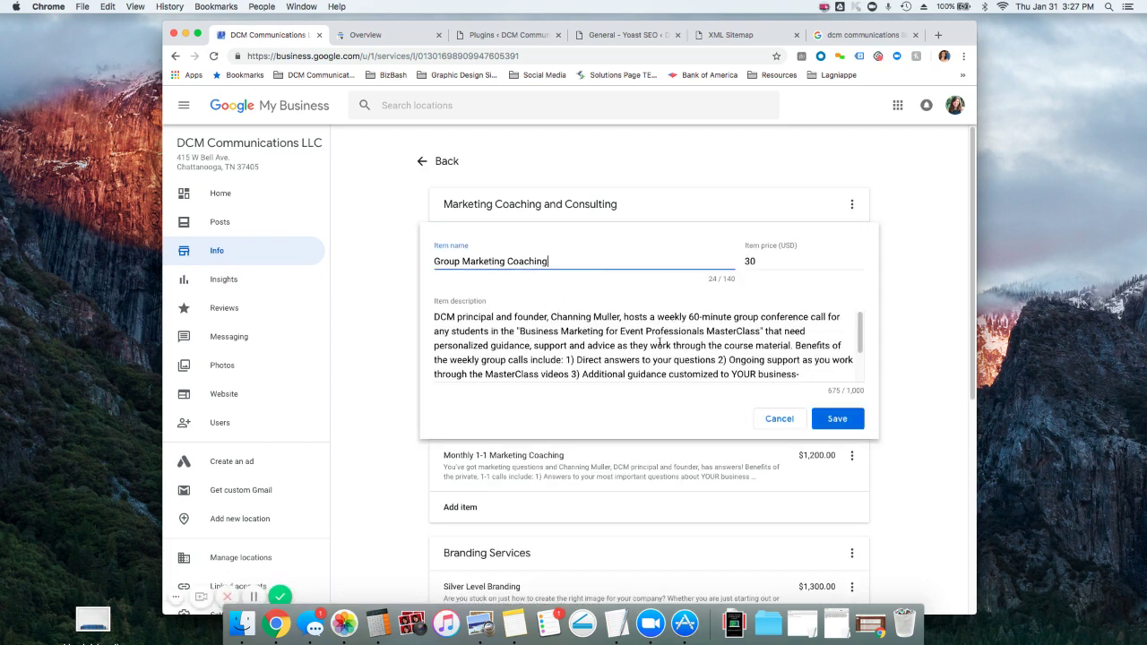
scroll(660, 343, "down", 2)
scroll(681, 354, "up", 3)
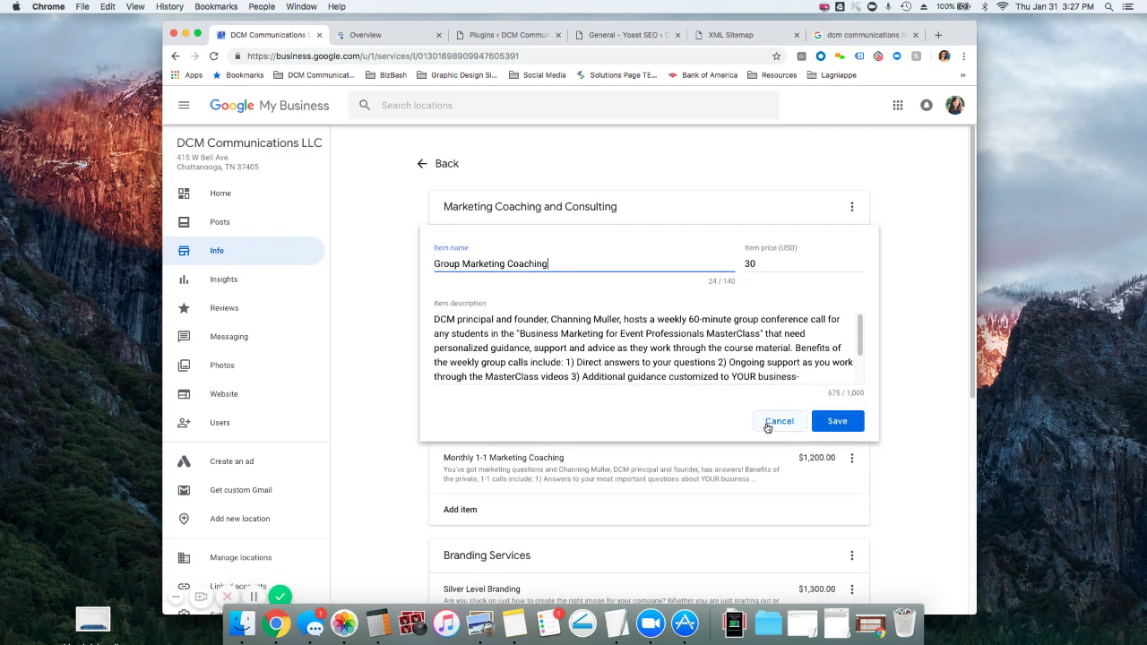
left_click(777, 421)
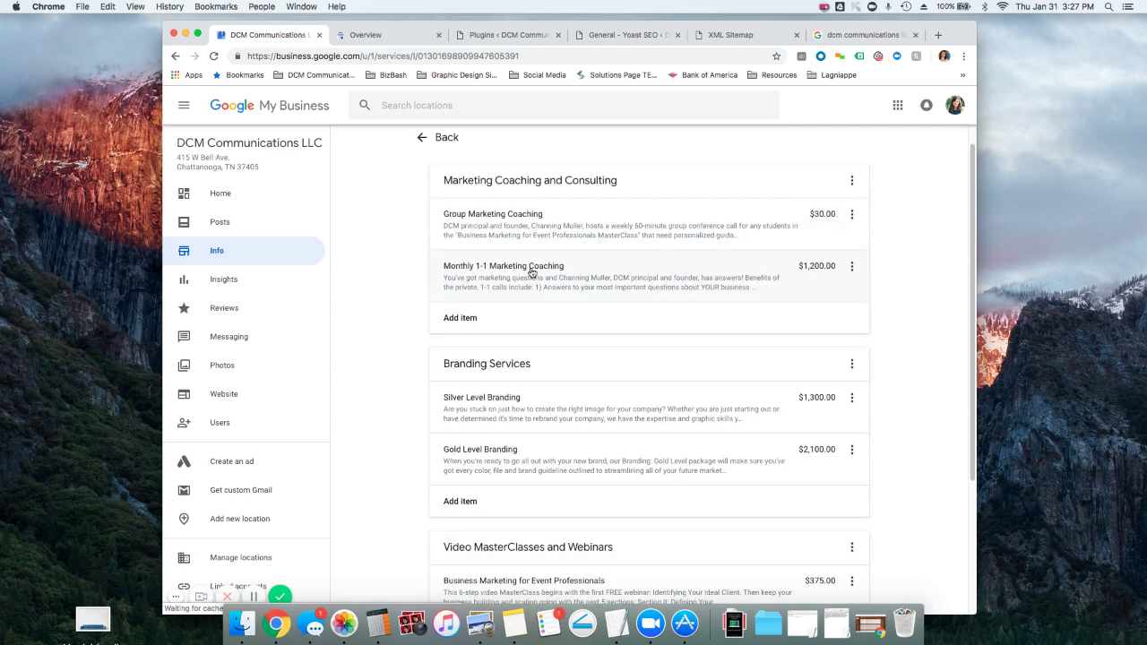
- Review the service sections from Marketing Coaching and Consulting through Branding Services to Video MasterClasses and Webinars
scroll(531, 273, "down", 3)
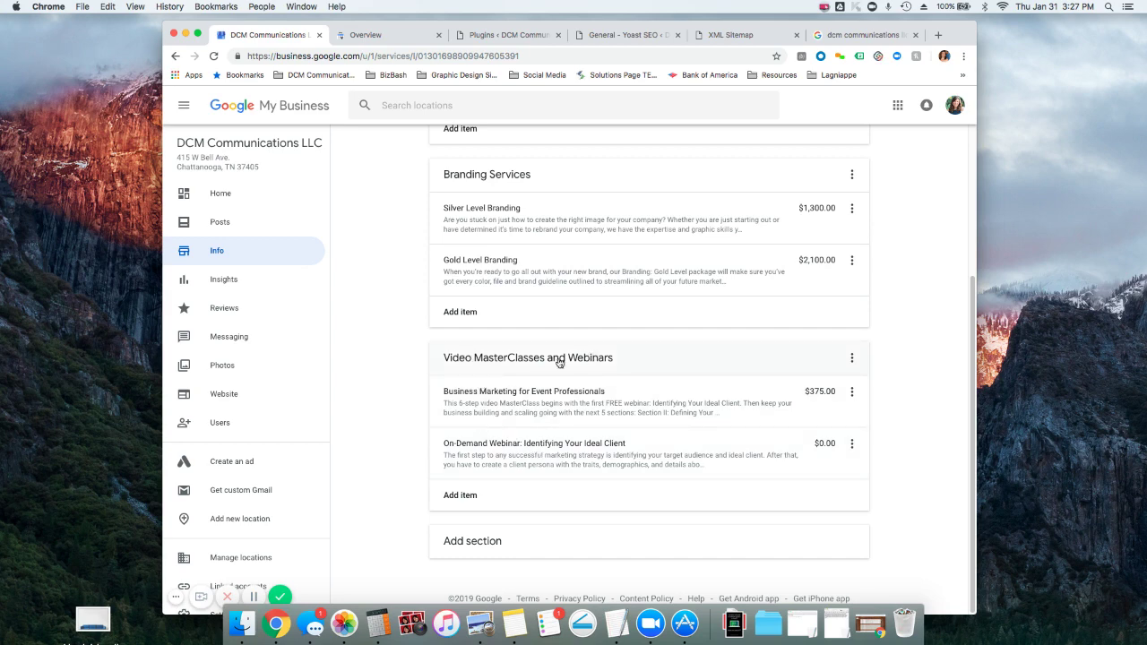
scroll(436, 474, "up", 2)
scroll(436, 473, "up", 1)
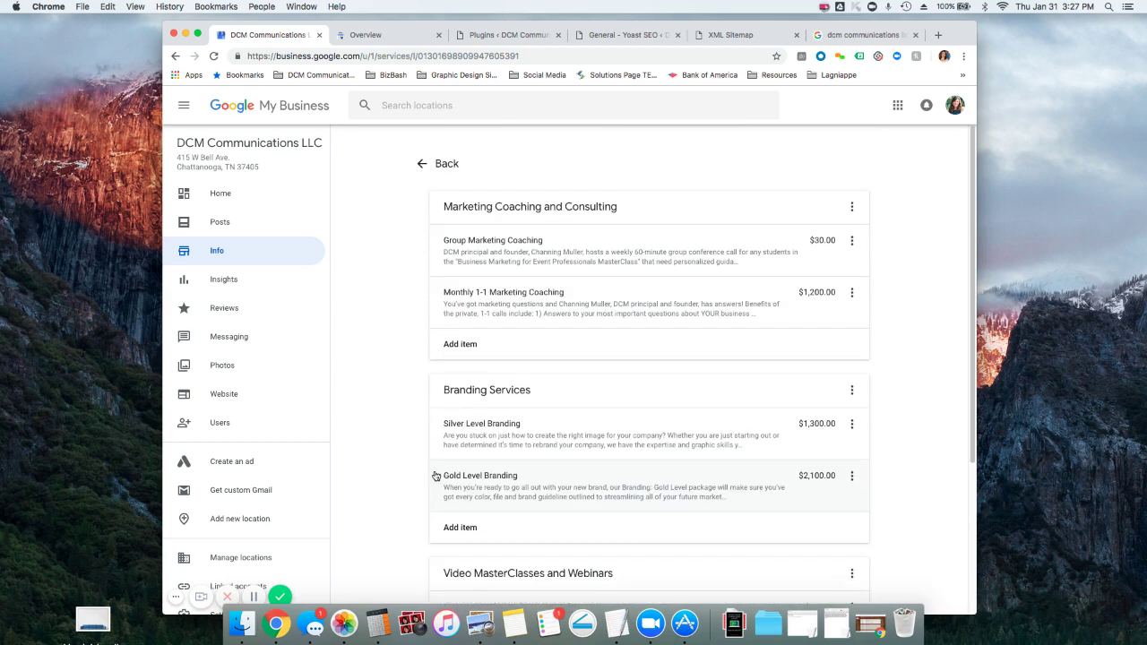
- Check the search query insights and examine the full gallery of business photos, including the cover and logo
left_click(221, 293)
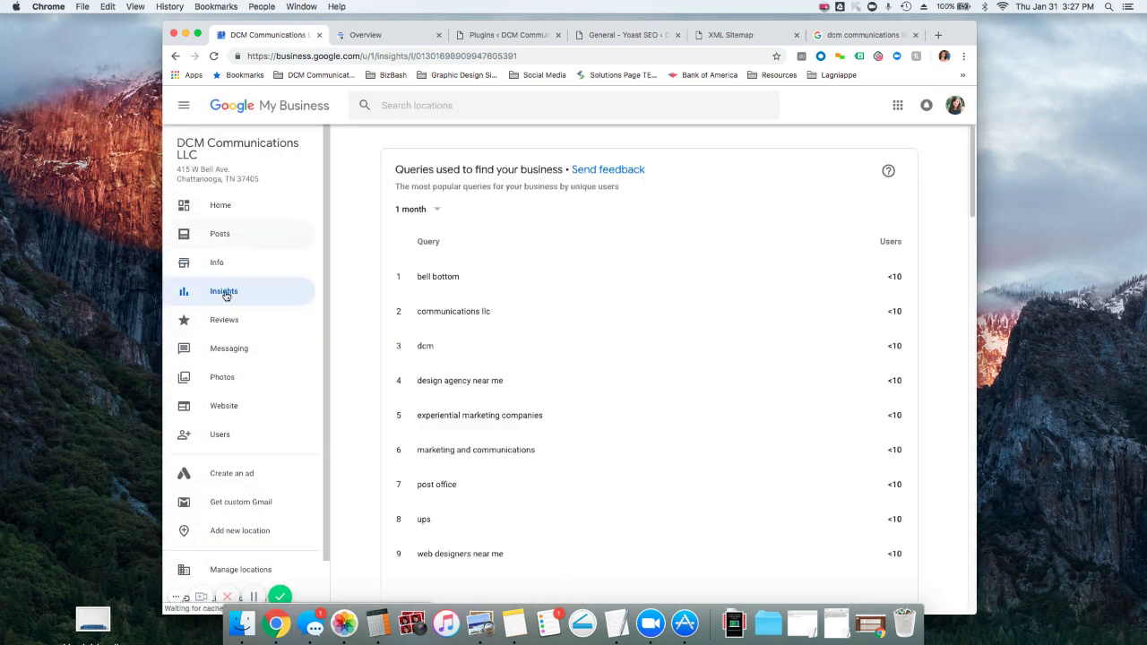
left_click(224, 378)
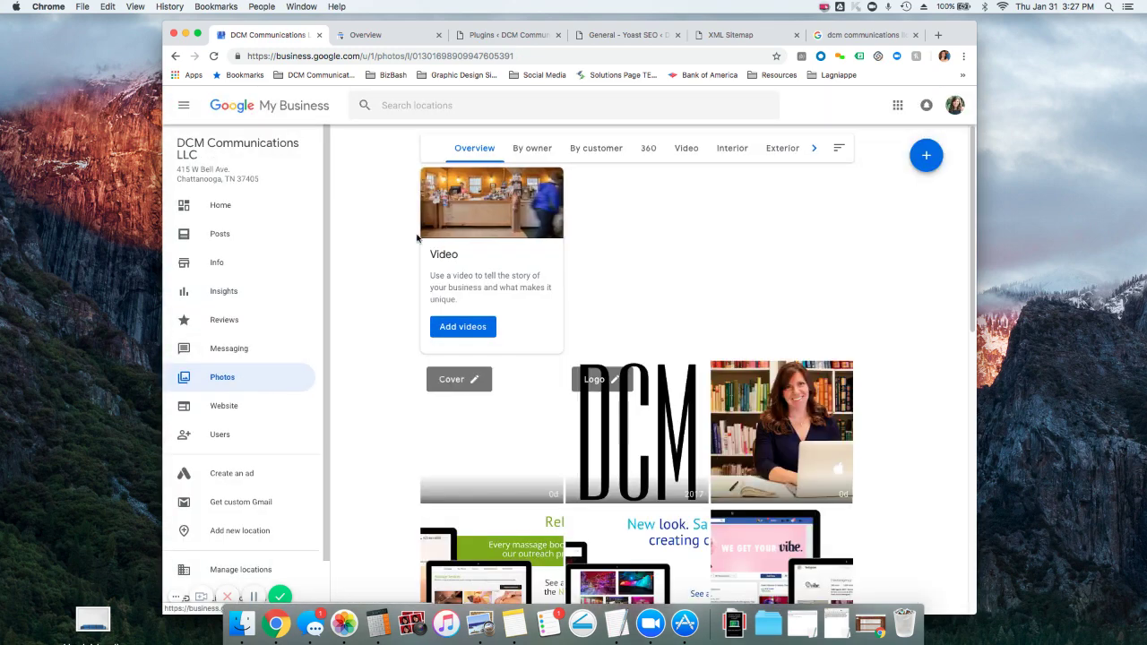
scroll(414, 354, "down", 3)
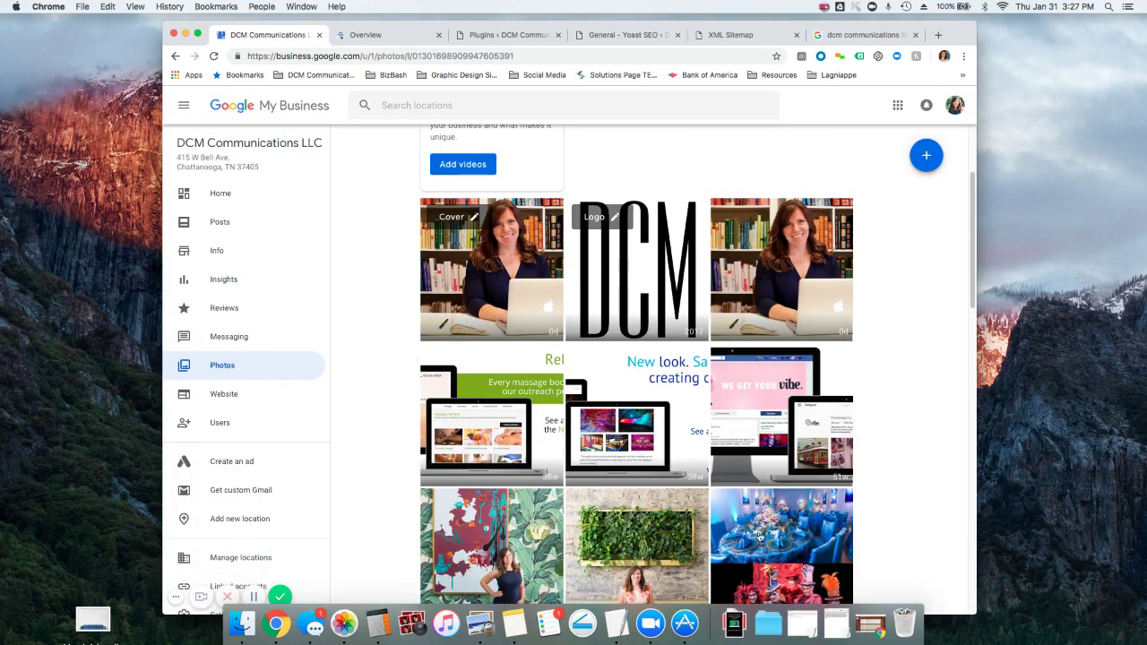
scroll(758, 536, "down", 5)
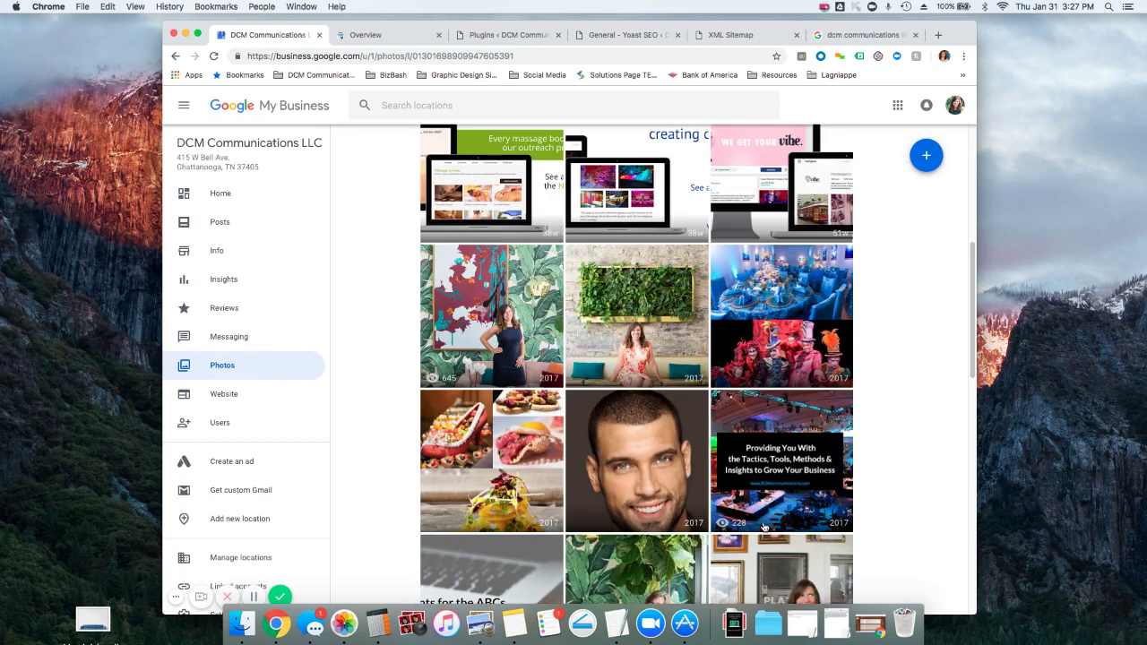
scroll(763, 528, "down", 5)
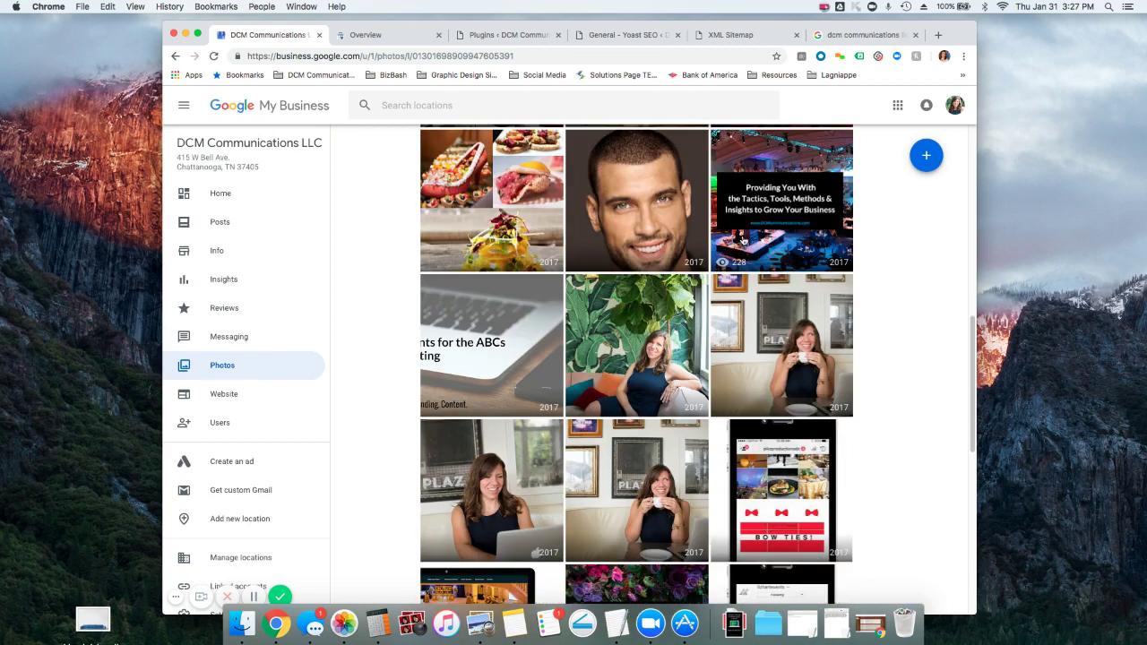
scroll(554, 353, "down", 5)
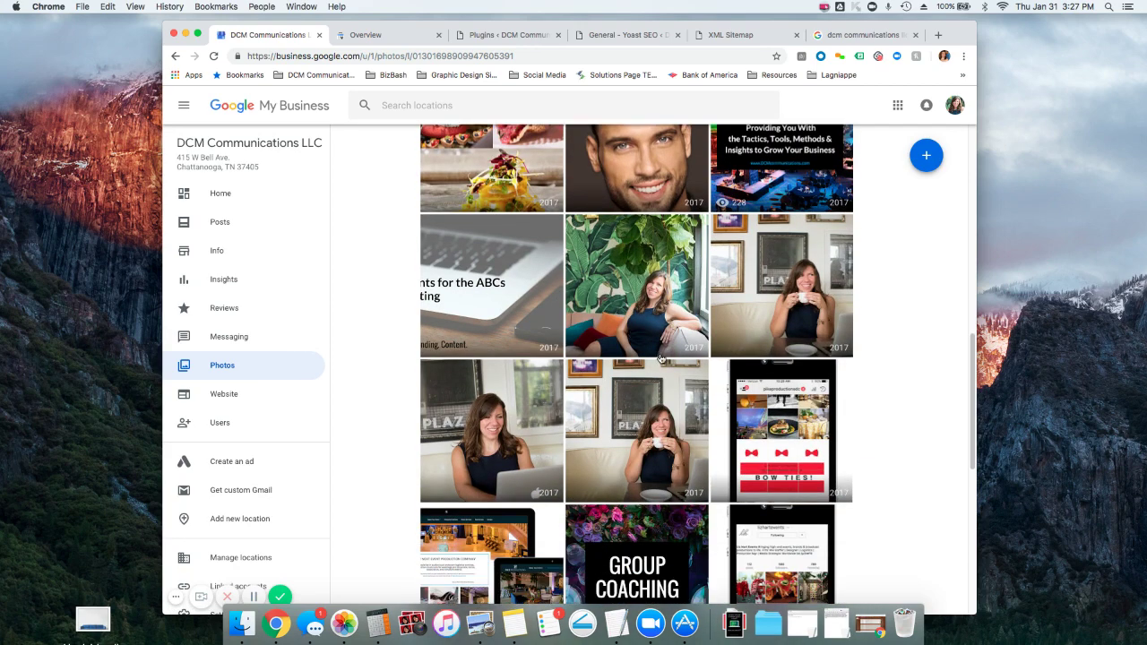
scroll(757, 349, "down", 7)
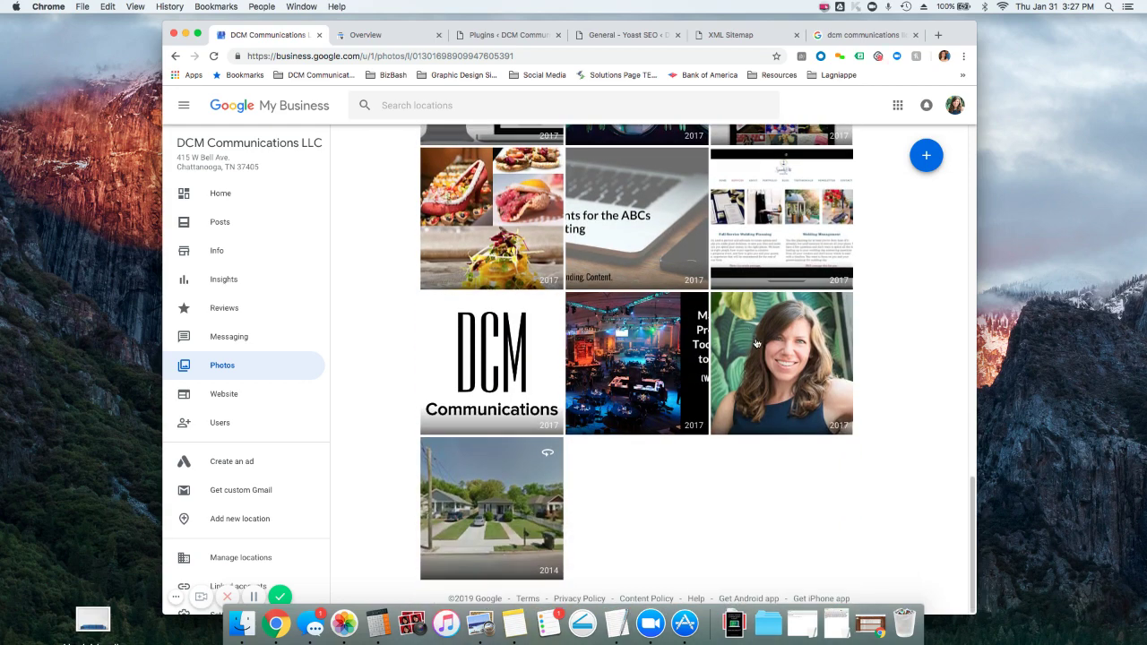
scroll(757, 345, "up", 2)
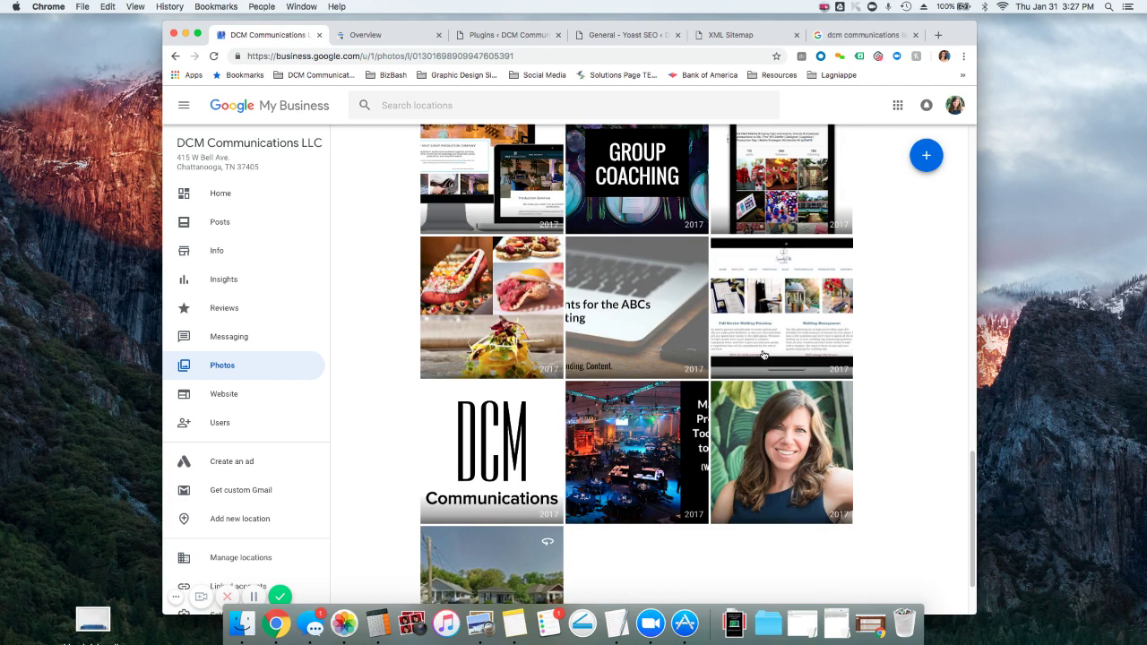
scroll(765, 356, "up", 10)
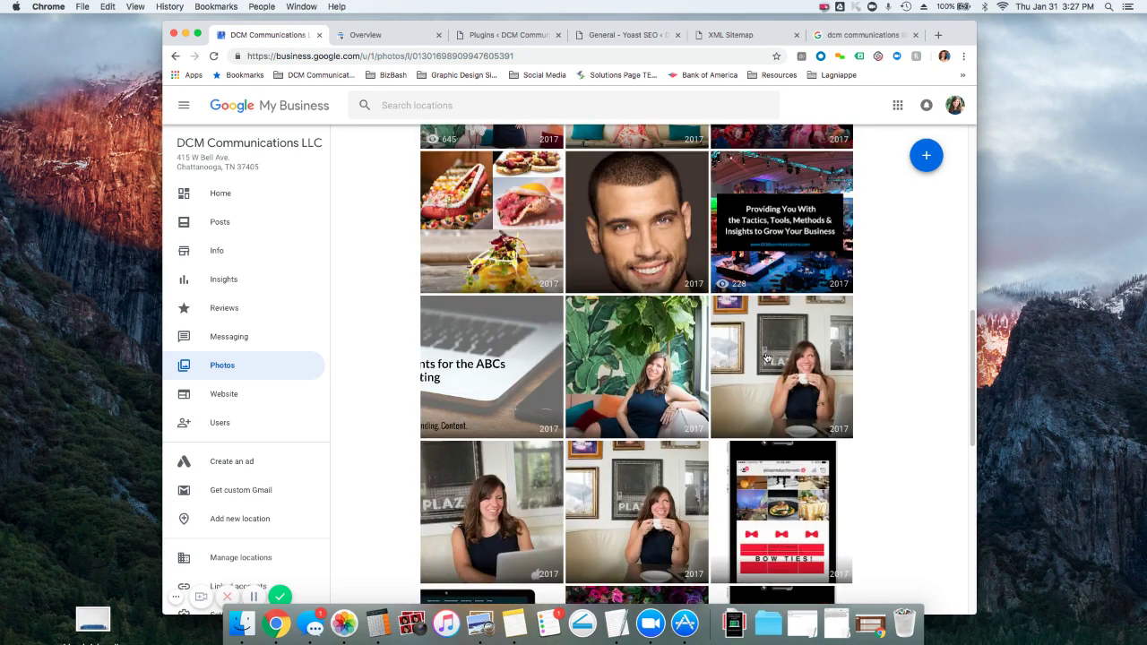
scroll(766, 357, "up", 10)
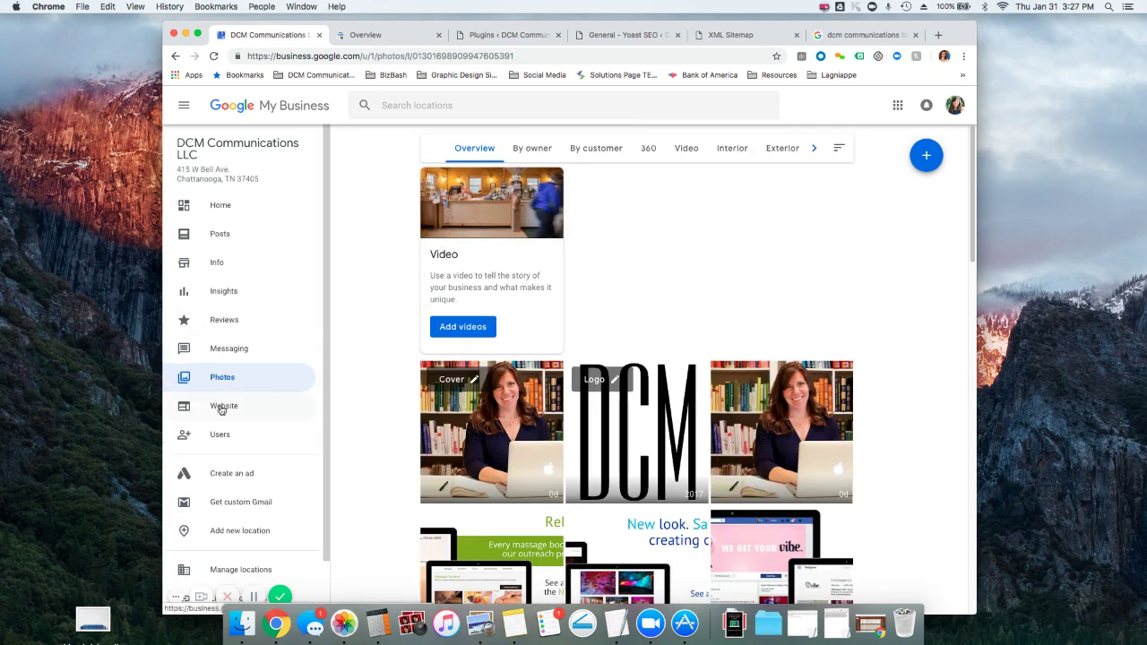
- Visit the website builder and return, and examine the full list of customer reviews and the owner's replies
left_click(222, 408)
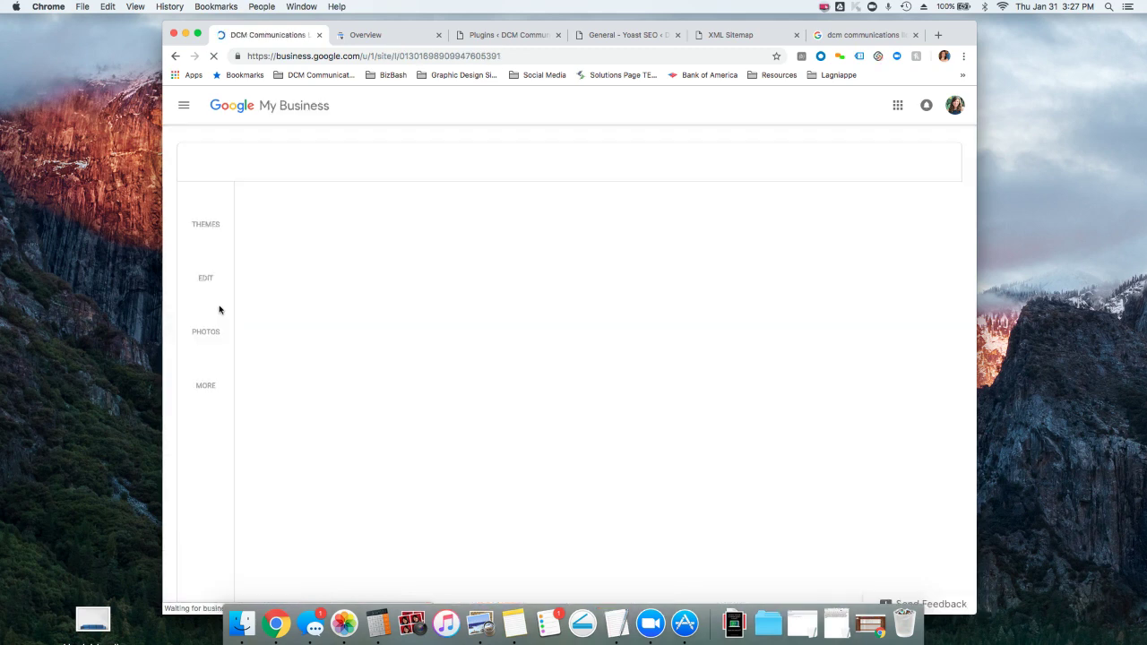
left_click(175, 56)
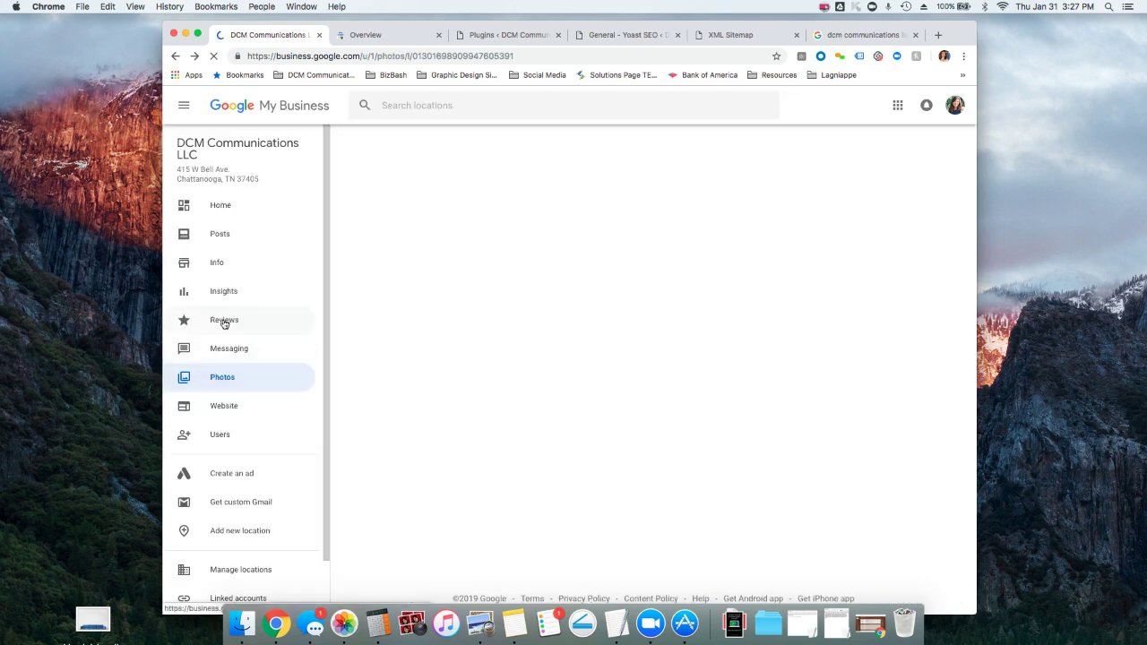
left_click(217, 321)
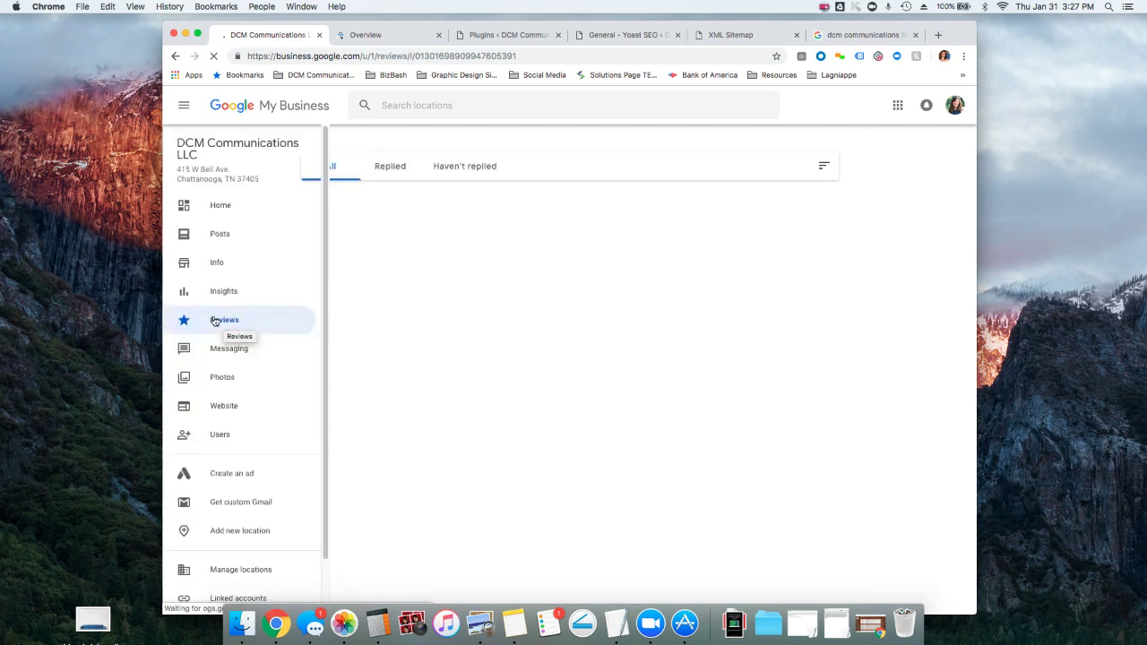
scroll(699, 310, "down", 2)
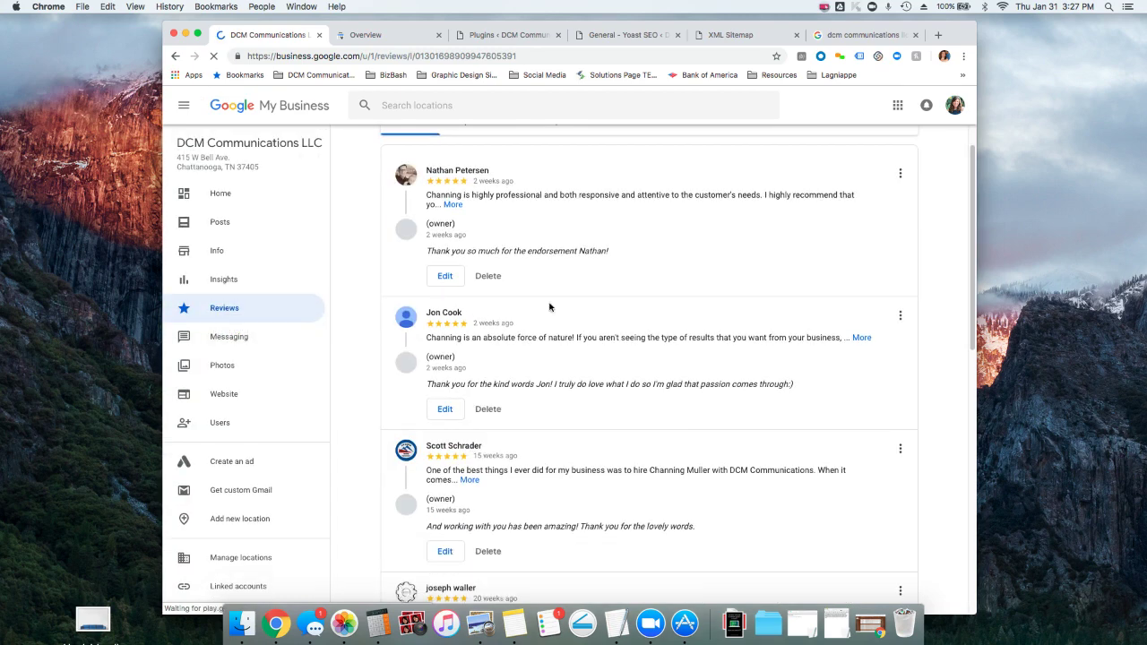
scroll(550, 308, "down", 1)
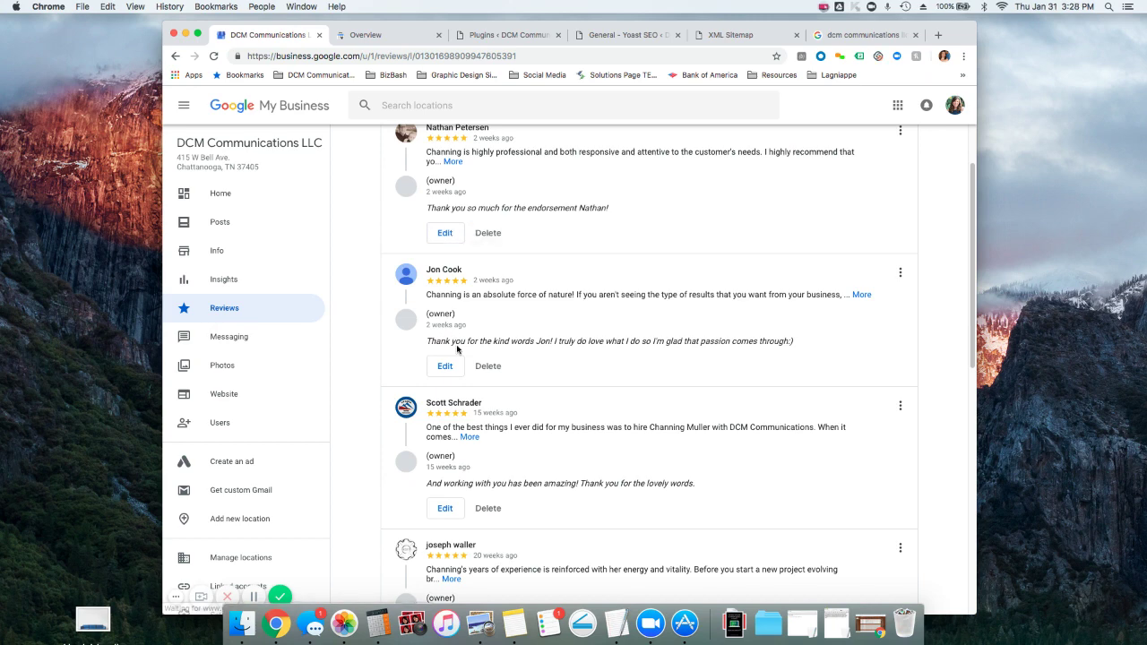
scroll(625, 350, "down", 9)
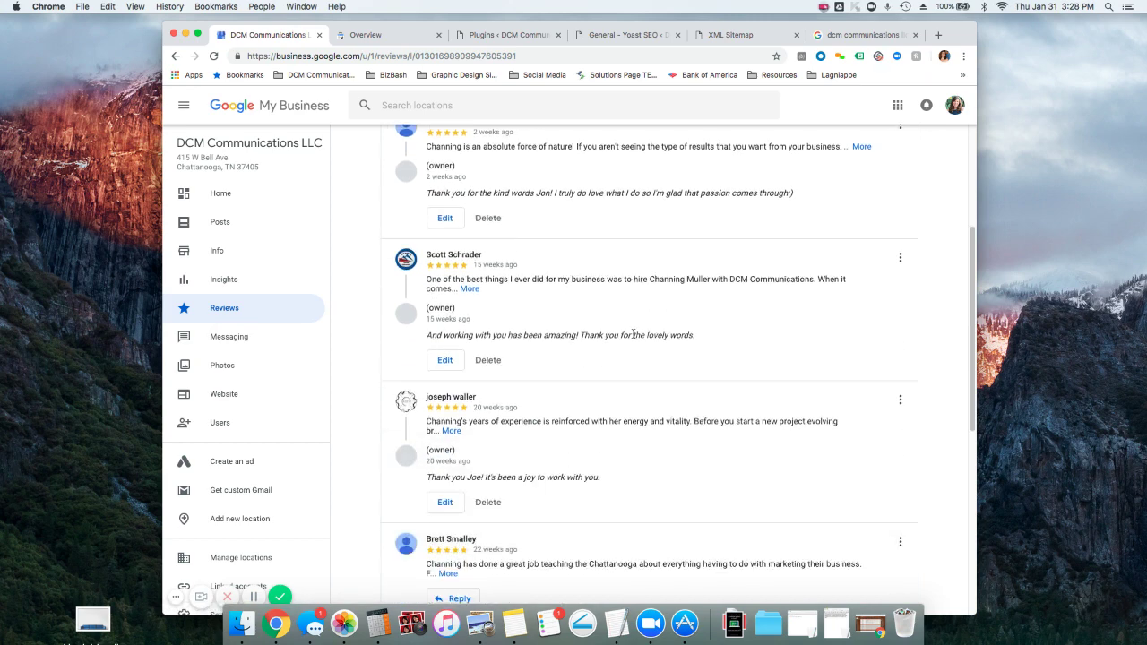
scroll(639, 342, "down", 4)
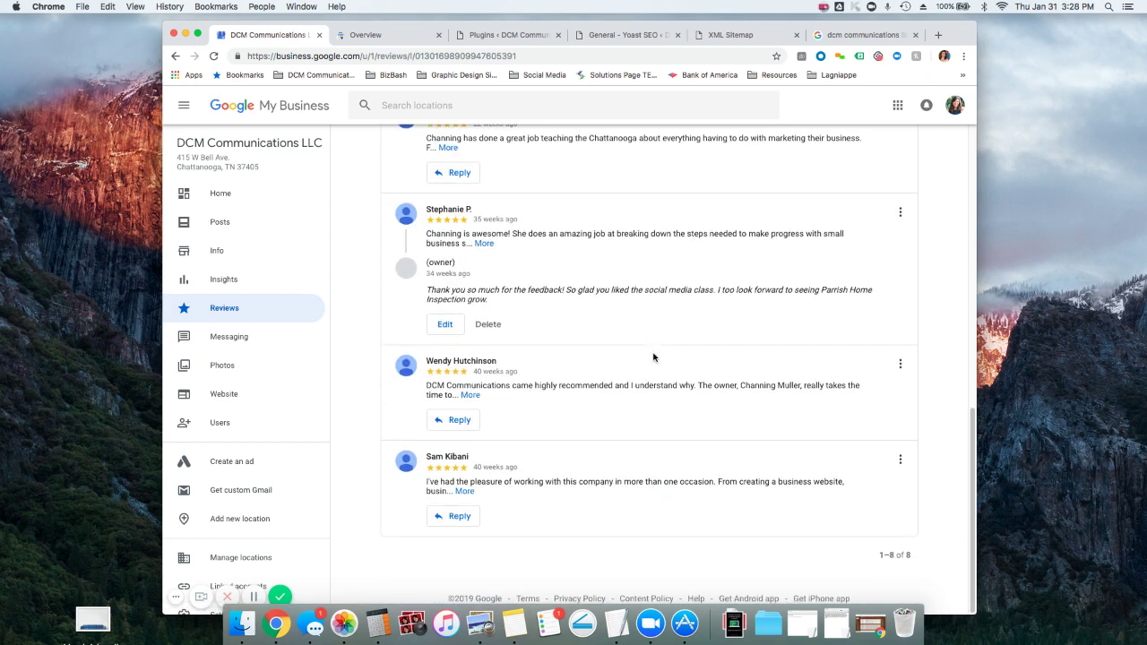
scroll(515, 426, "up", 8)
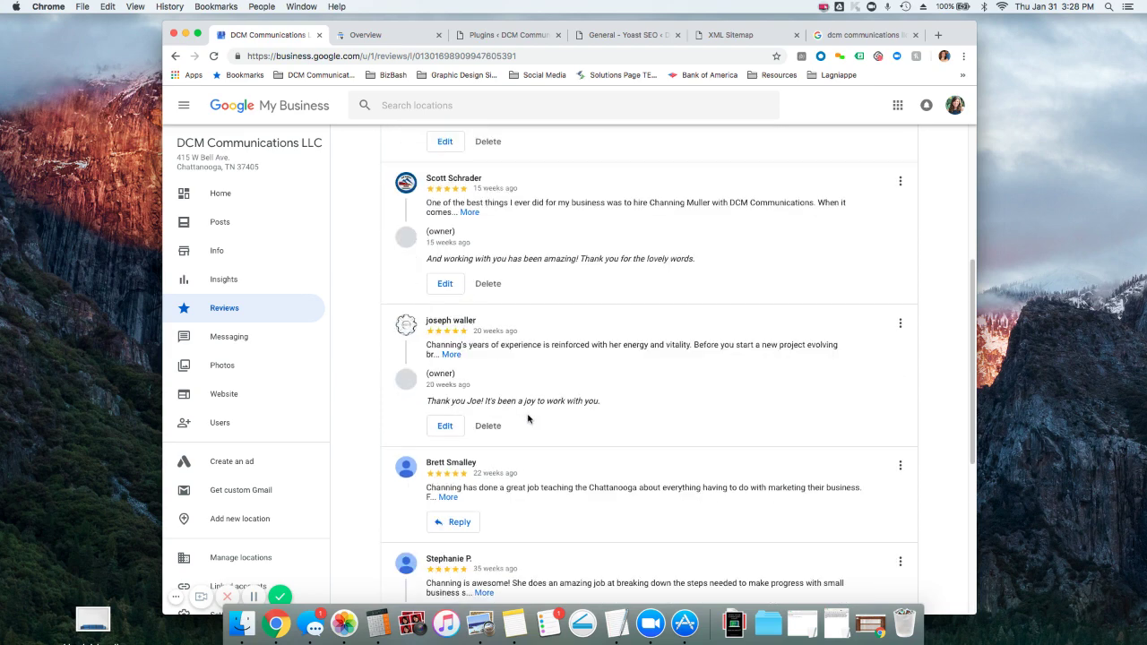
scroll(528, 418, "up", 7)
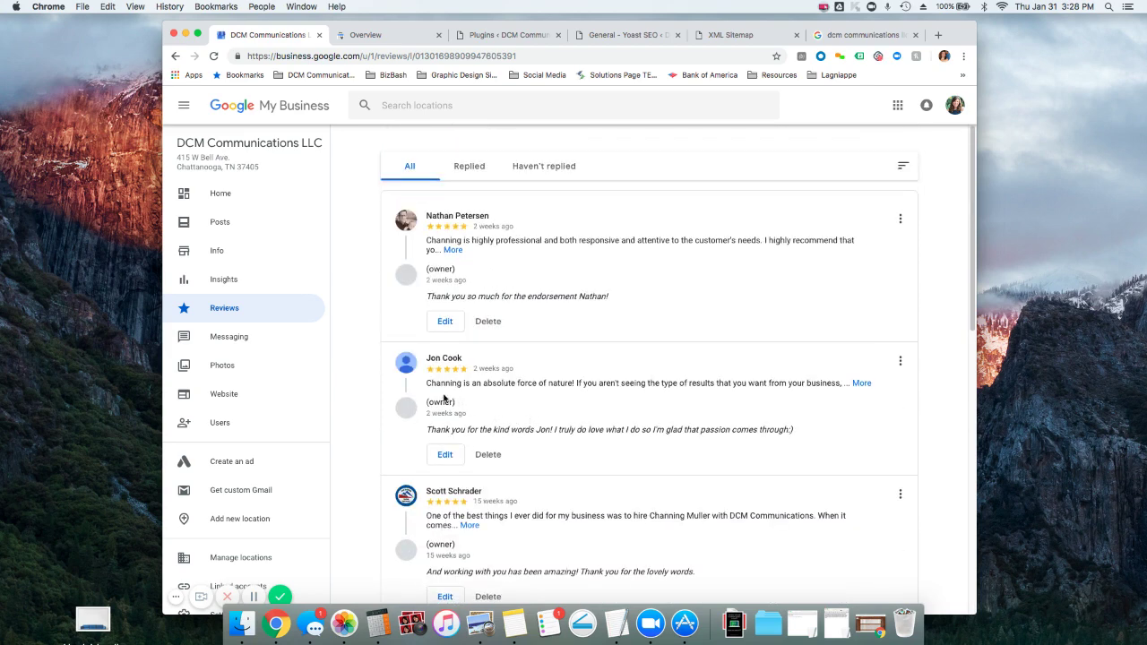
- Go to the business posts, dismiss the product post introduction, and start a new What's New post, showing the available post types
left_click(220, 235)
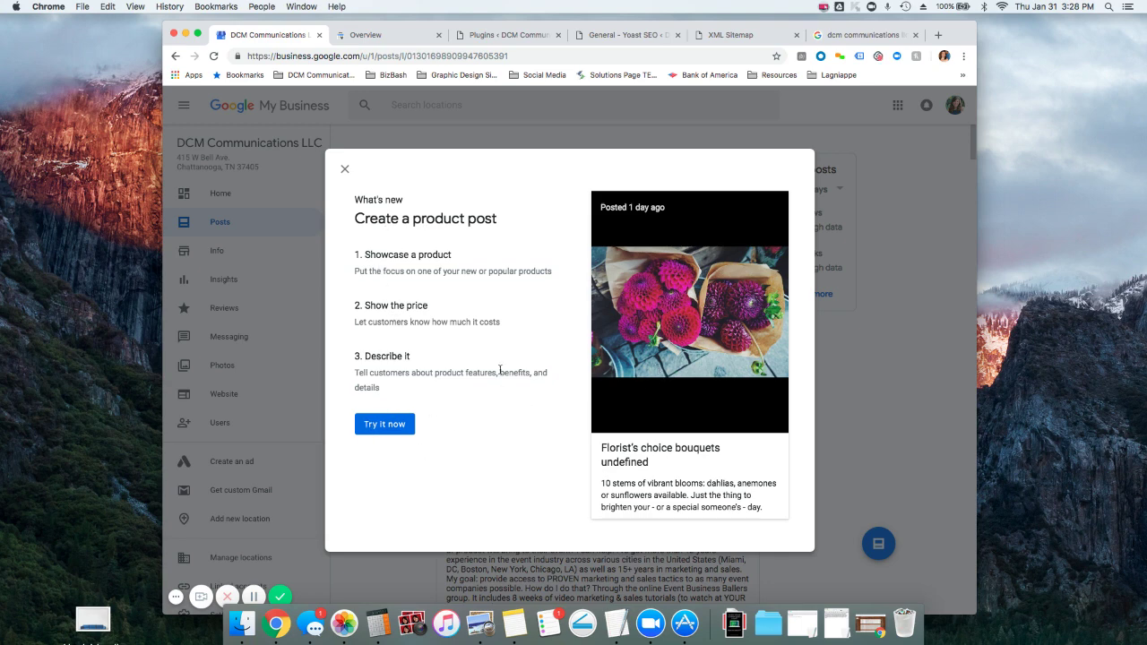
left_click(346, 170)
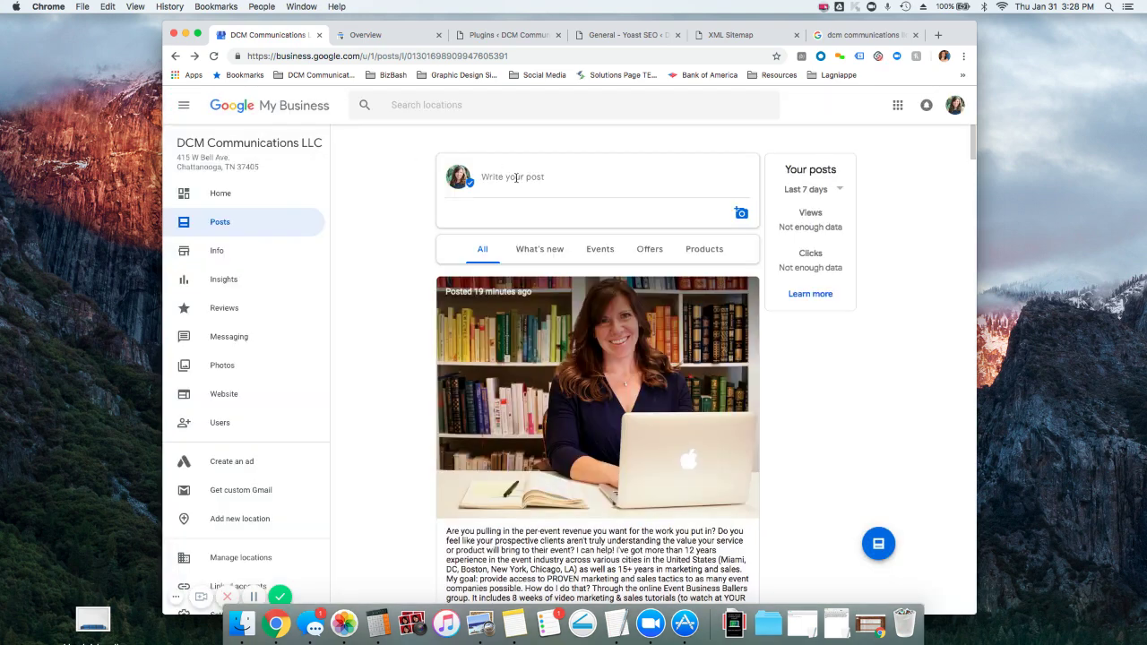
left_click(517, 177)
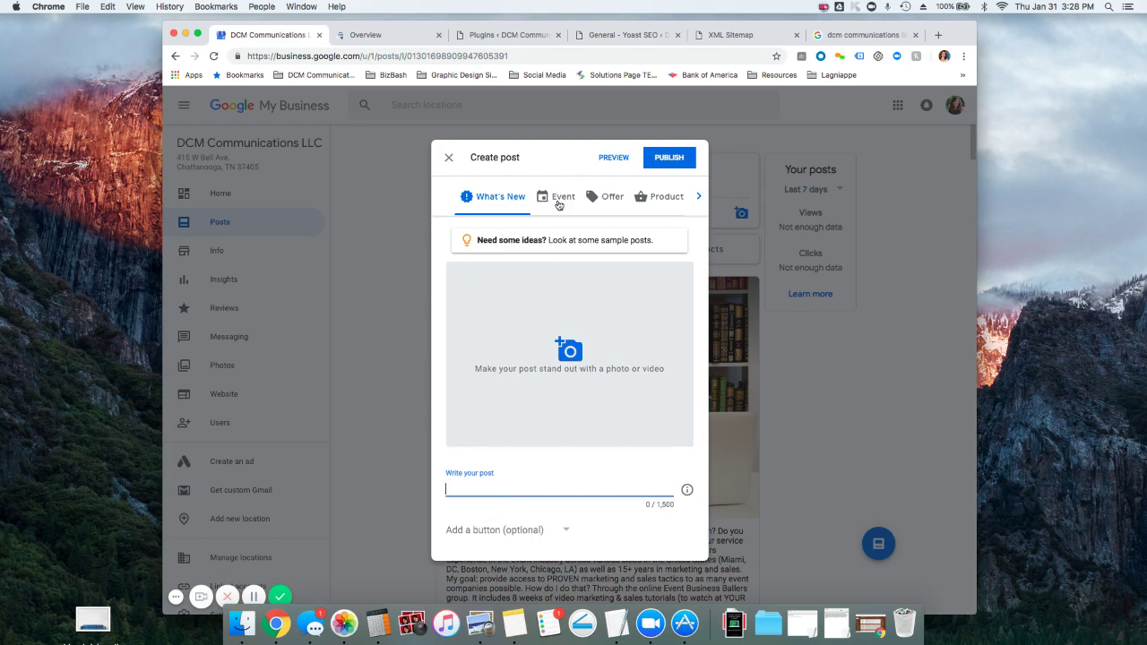
left_click(699, 197)
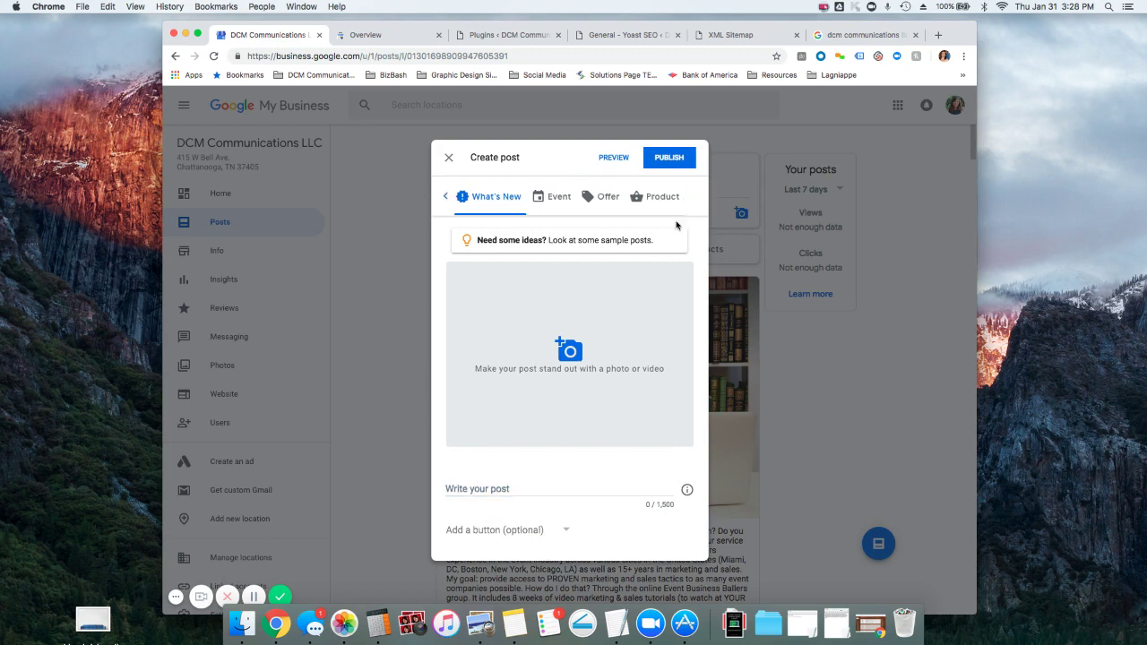
- Check the new post's photo upload and text entry, select a Learn more button for it, and discard the draft
left_click(549, 368)
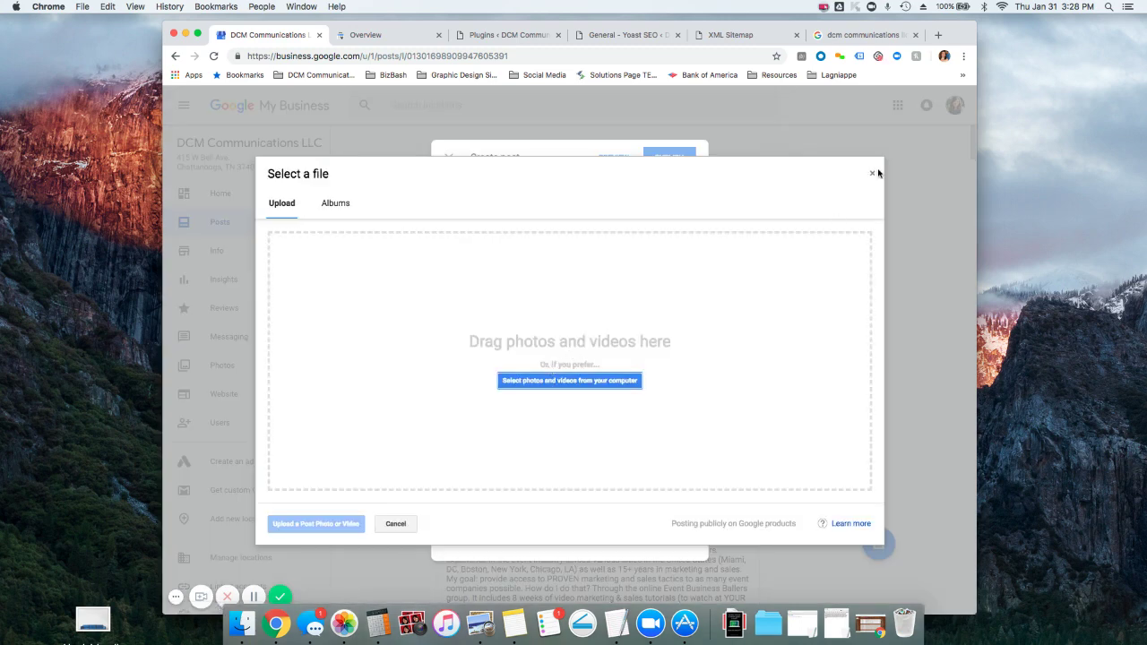
left_click(875, 177)
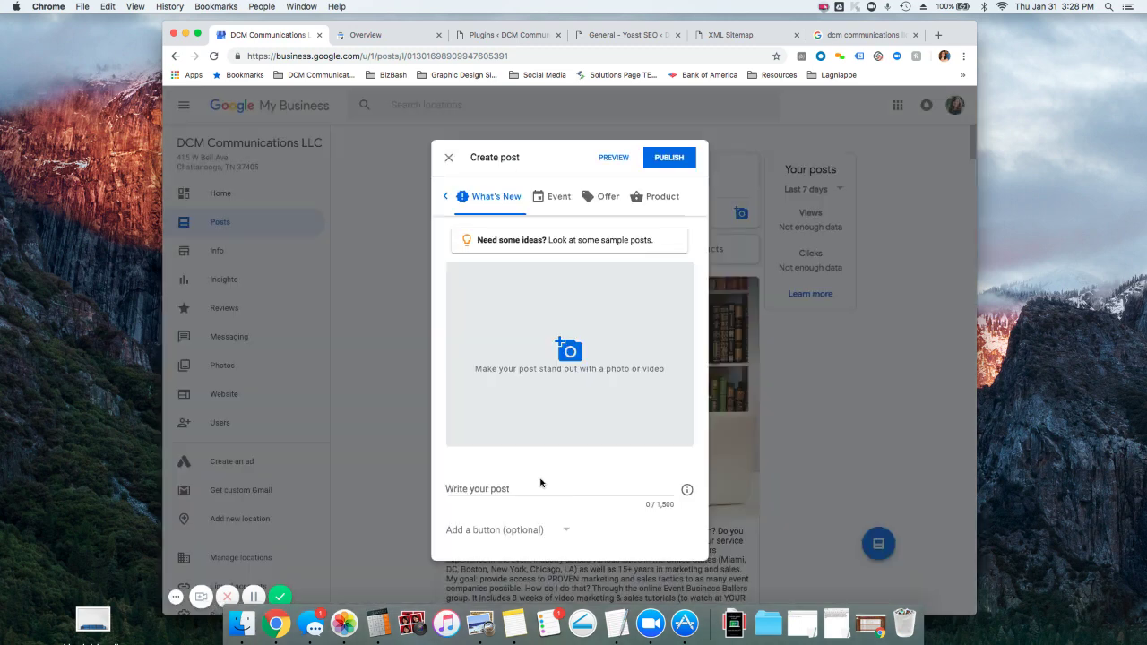
left_click(493, 495)
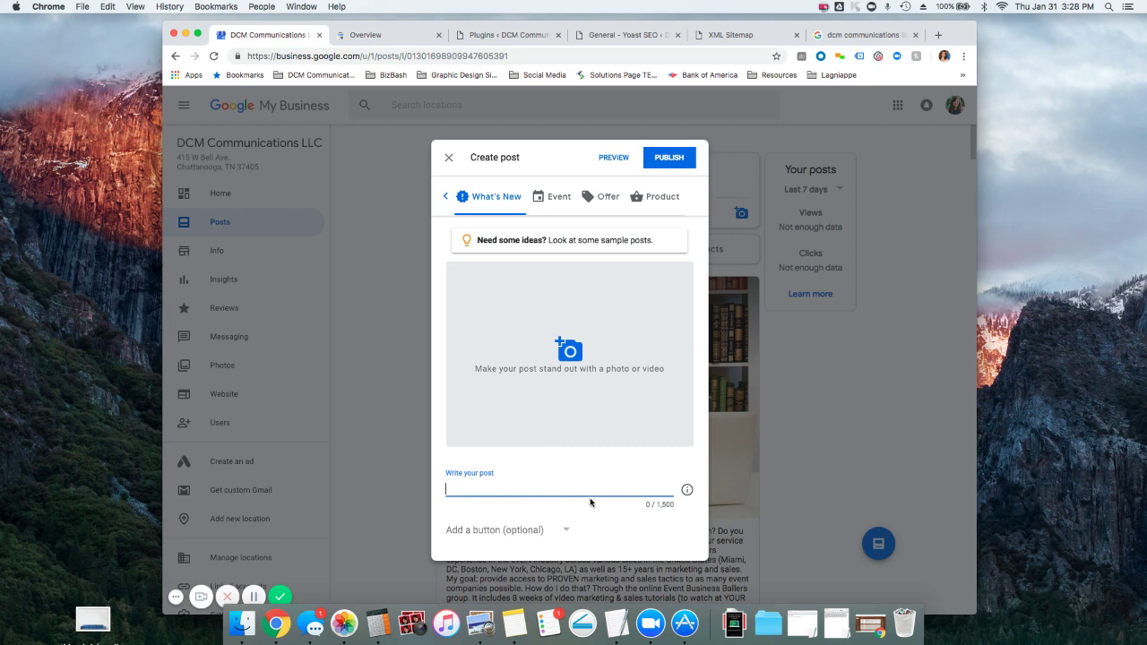
left_click(566, 533)
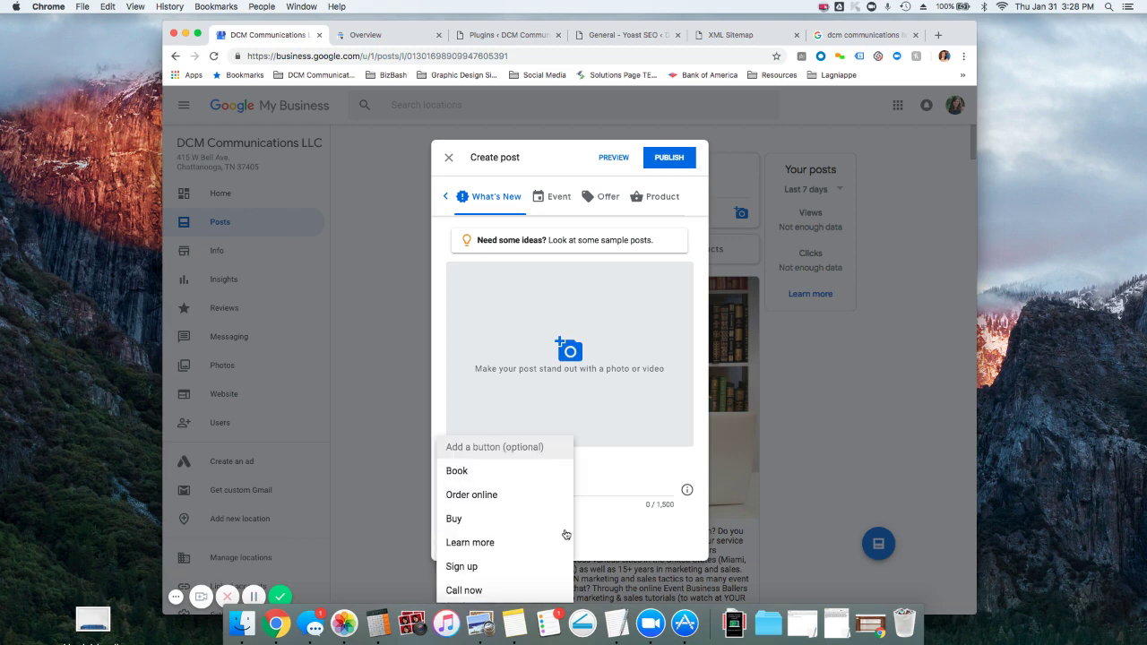
left_click(498, 550)
left_click(484, 542)
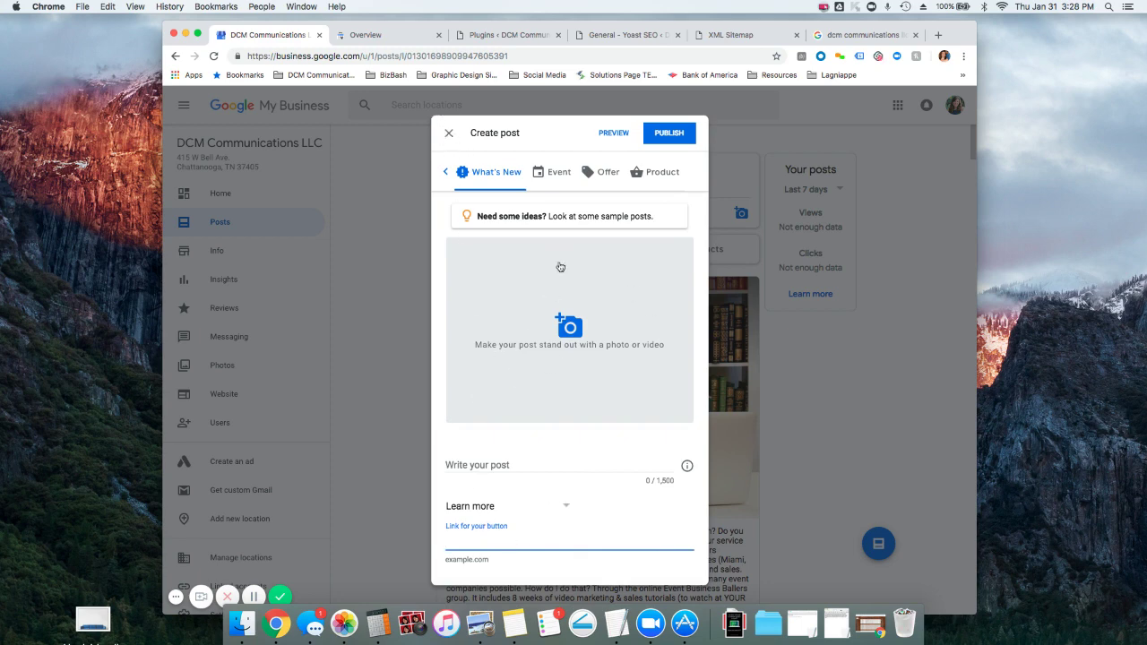
left_click(448, 133)
- Examine the published business posts from newest to oldest, including their images, text, action buttons, and view and click statistics
scroll(420, 384, "down", 5)
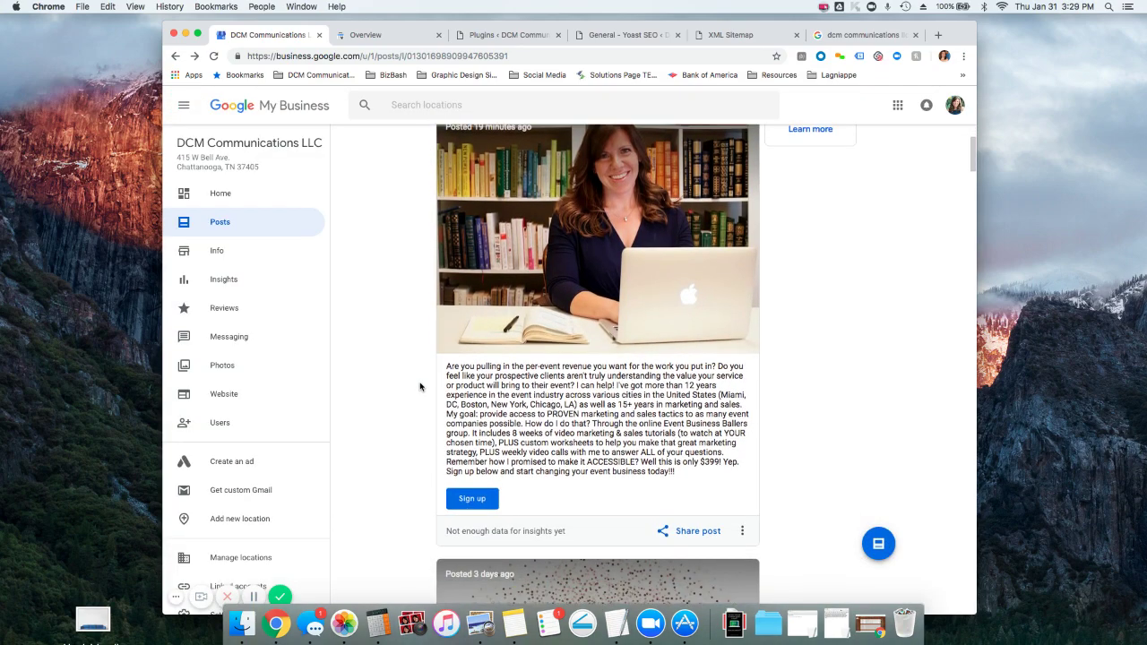
scroll(420, 386, "down", 4)
scroll(420, 389, "up", 2)
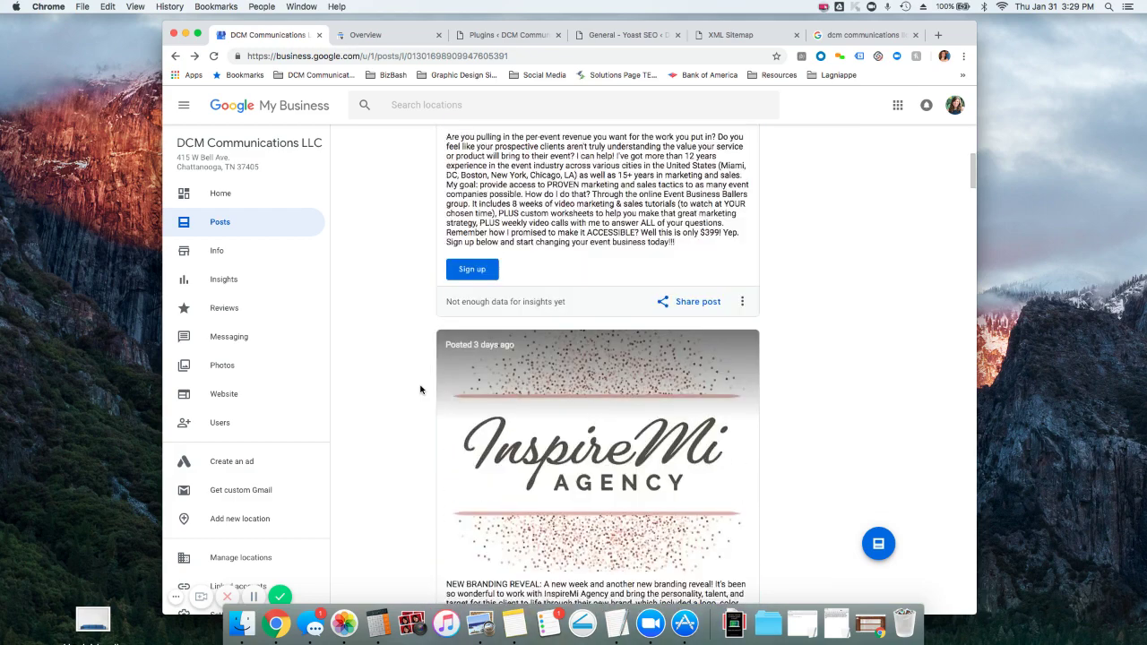
scroll(420, 389, "up", 3)
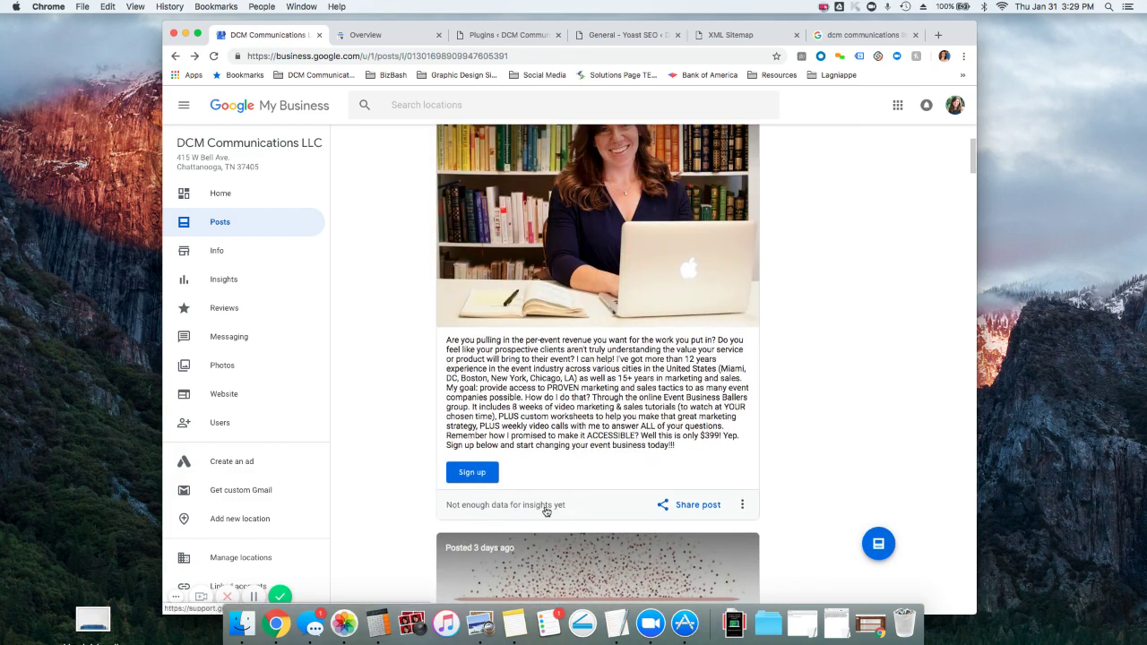
scroll(565, 356, "up", 1)
scroll(581, 375, "down", 10)
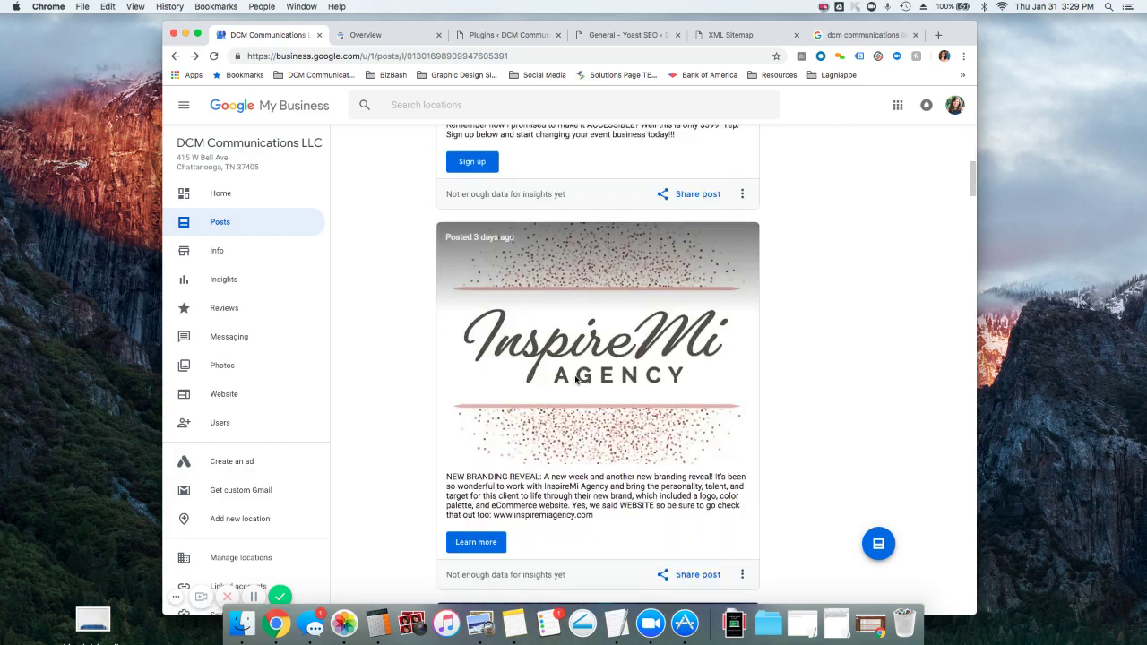
scroll(428, 383, "down", 5)
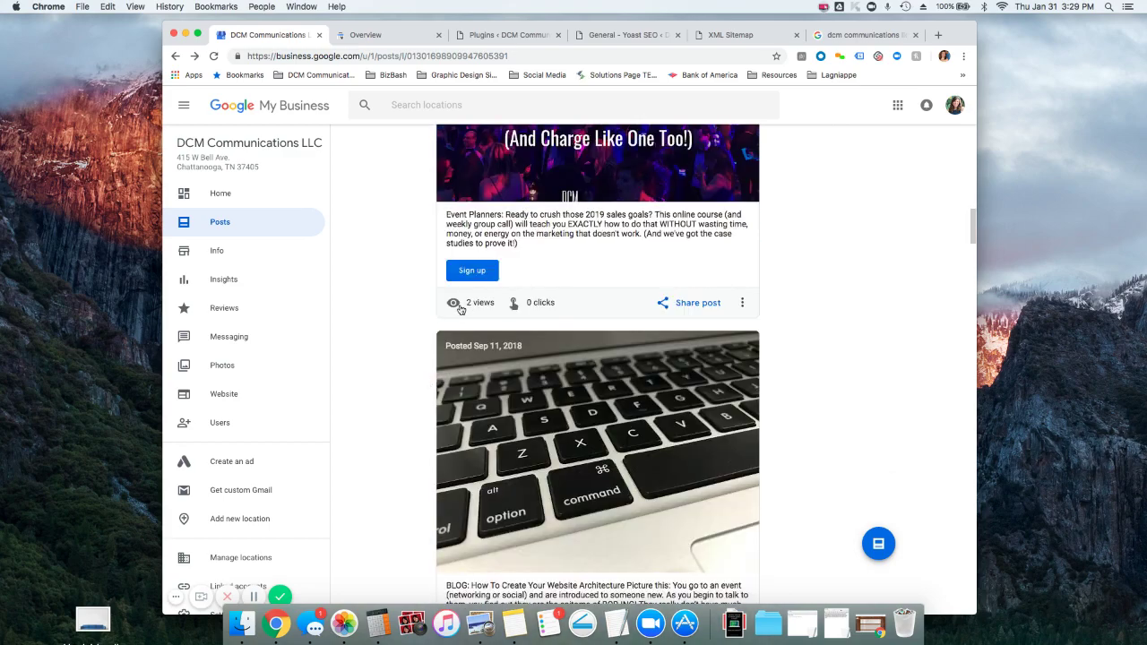
scroll(533, 315, "down", 8)
scroll(538, 345, "down", 8)
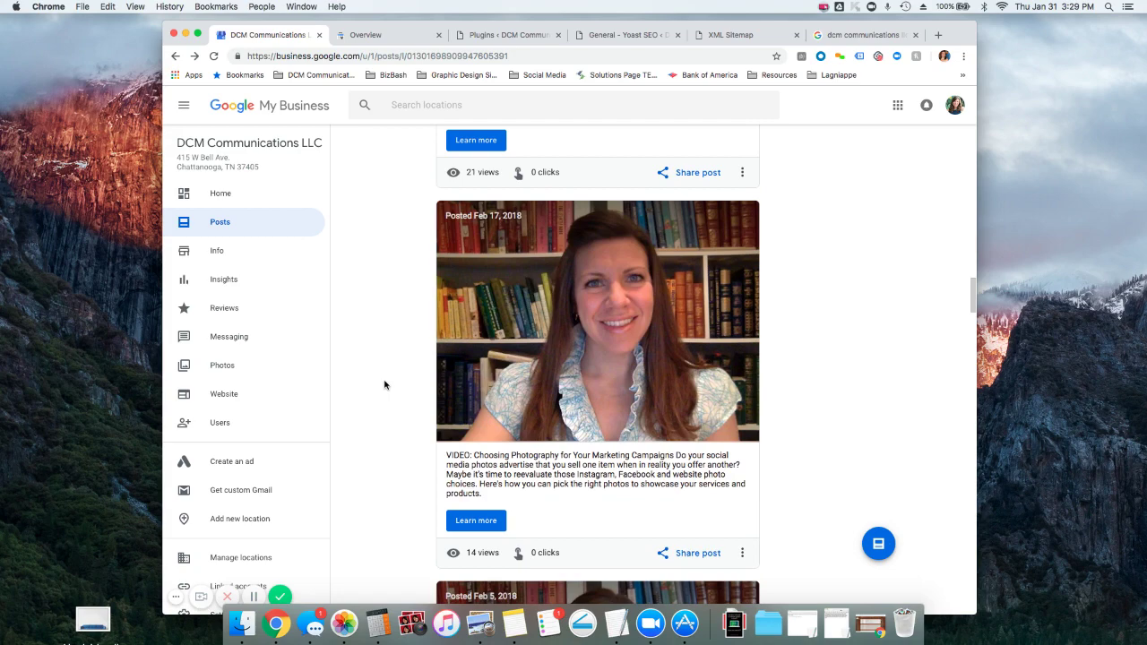
scroll(475, 535, "down", 8)
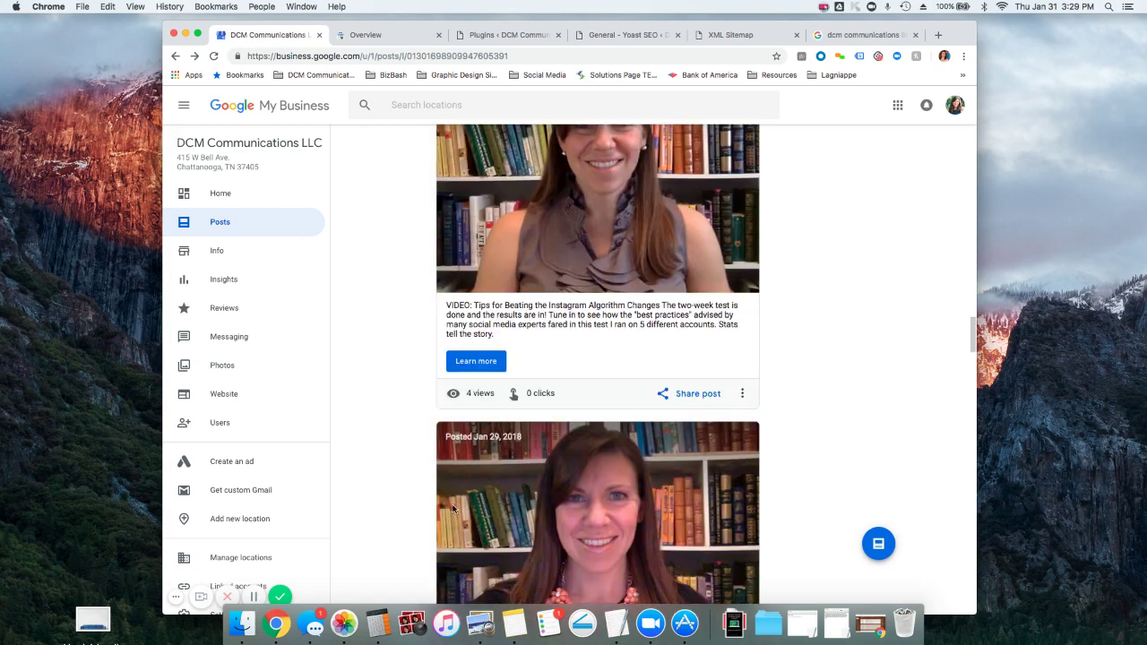
scroll(452, 507, "down", 6)
scroll(416, 475, "down", 8)
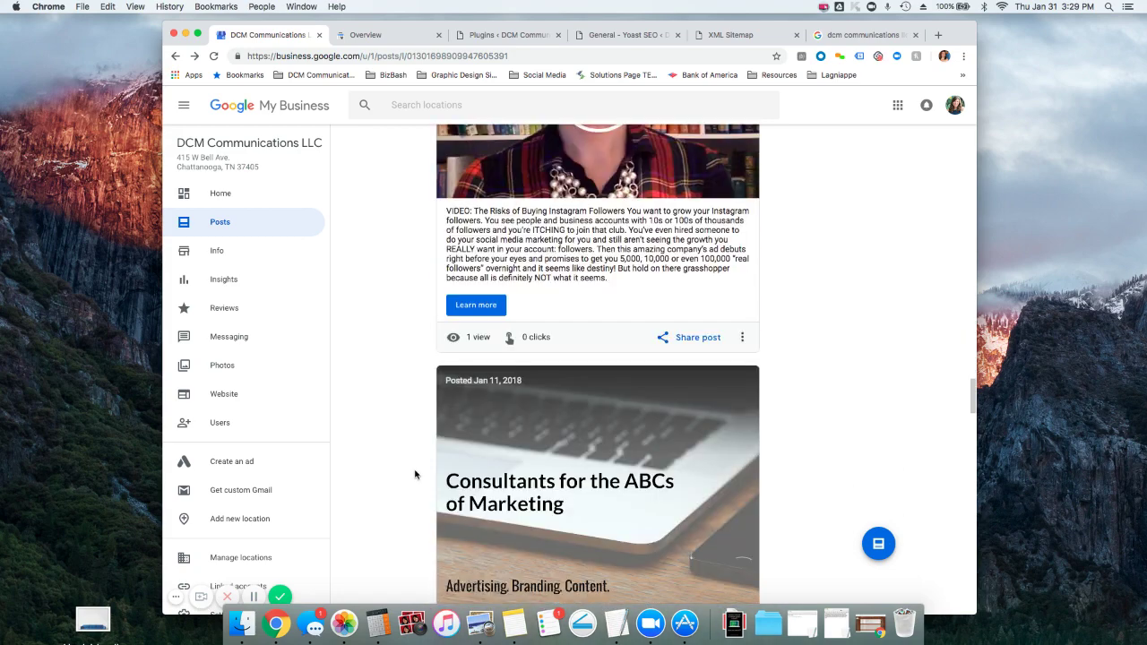
scroll(420, 445, "down", 8)
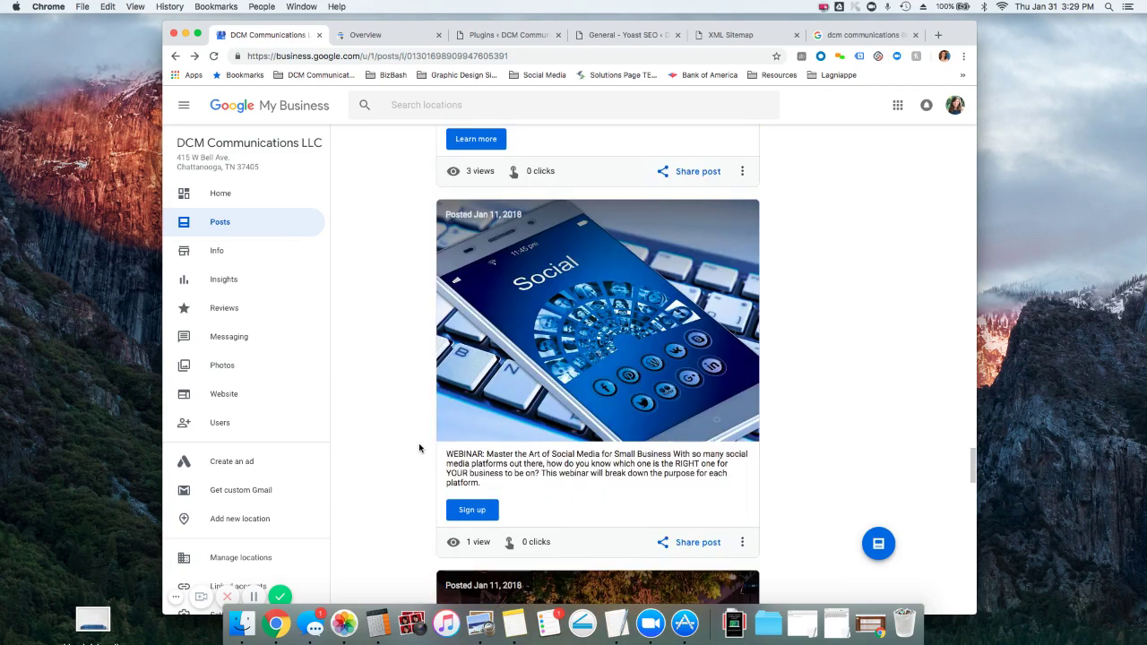
scroll(419, 448, "up", 20)
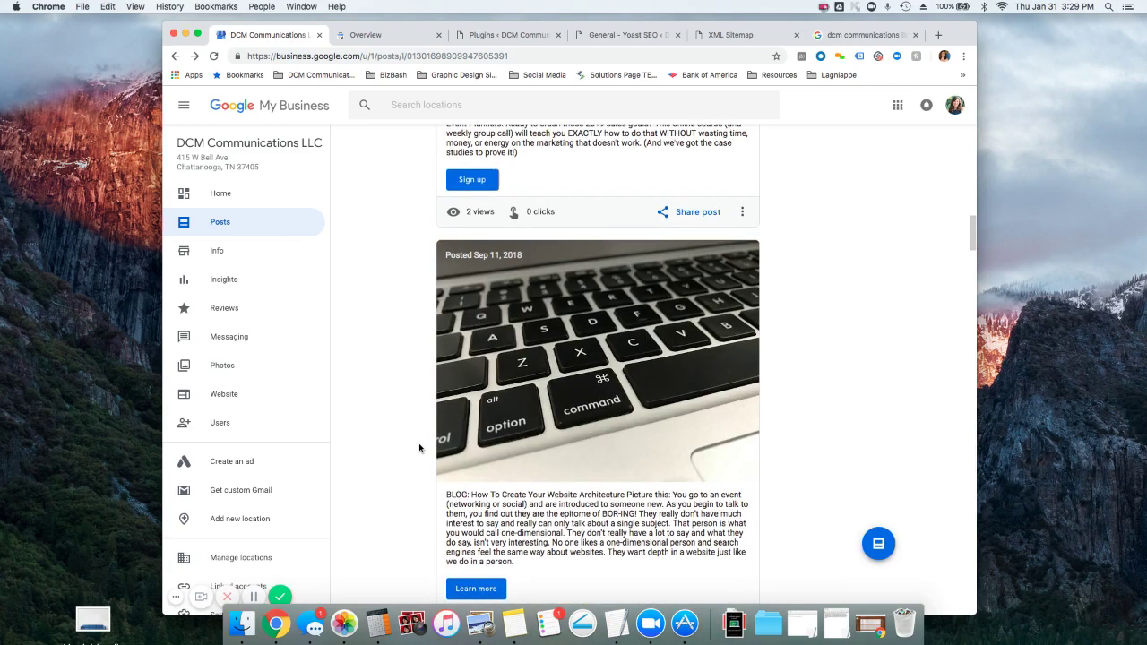
scroll(418, 448, "up", 10)
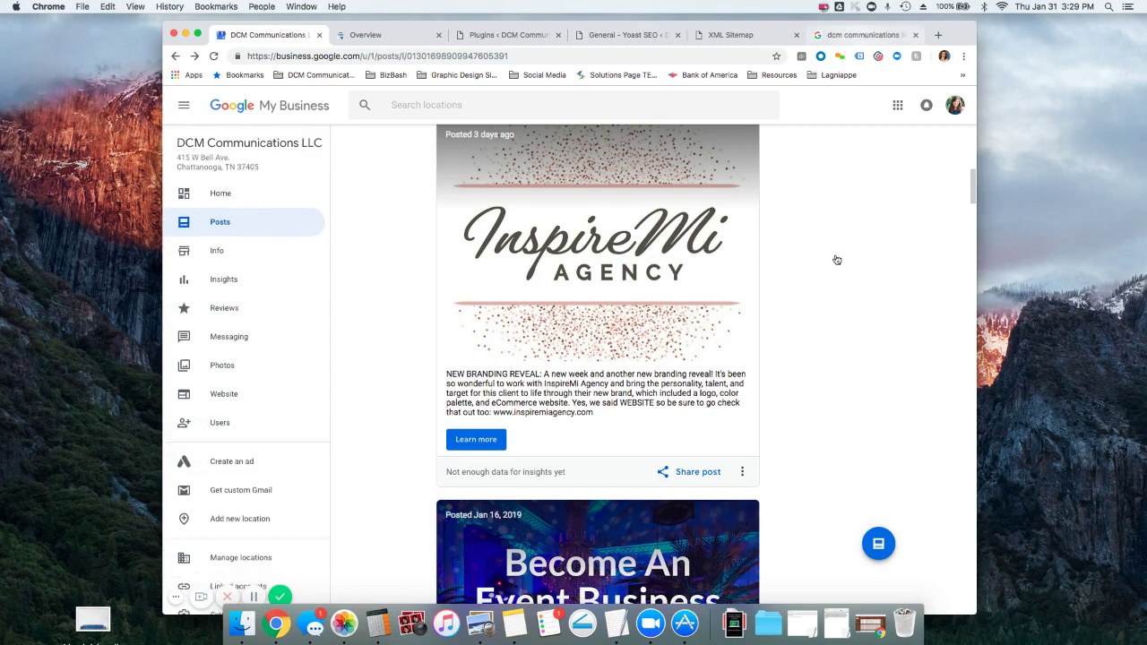
- Switch to the Google results for dcm communications llc and examine the business profile's description, Facebook votes and Google star rating
left_click(864, 35)
scroll(853, 421, "down", 5)
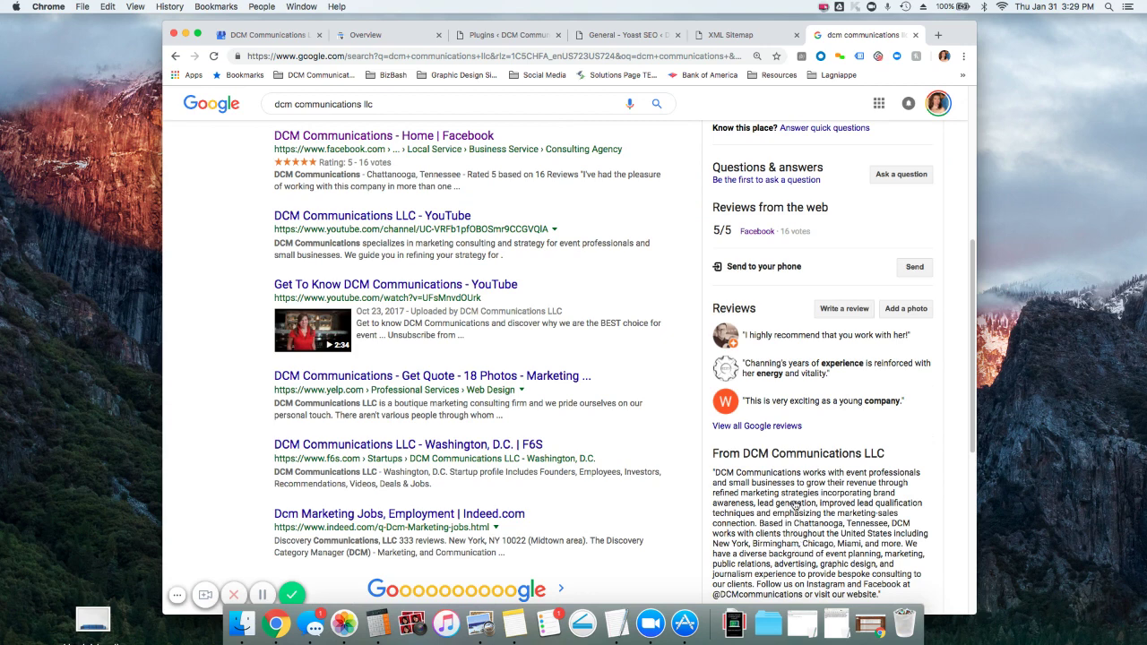
scroll(794, 505, "up", 3)
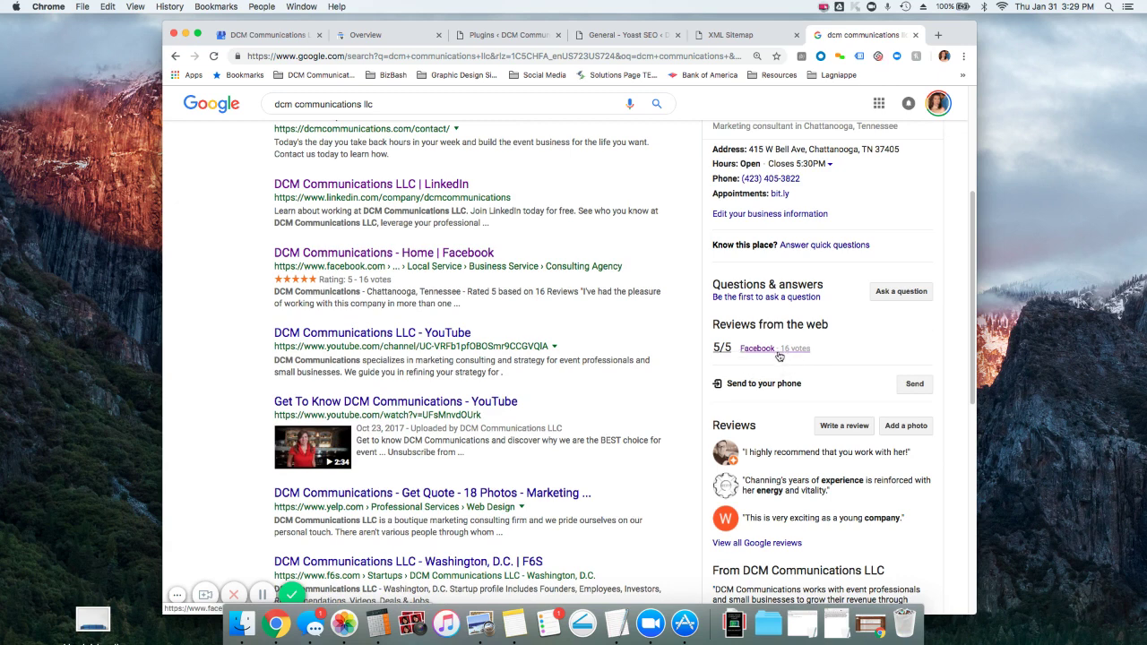
scroll(719, 349, "up", 2)
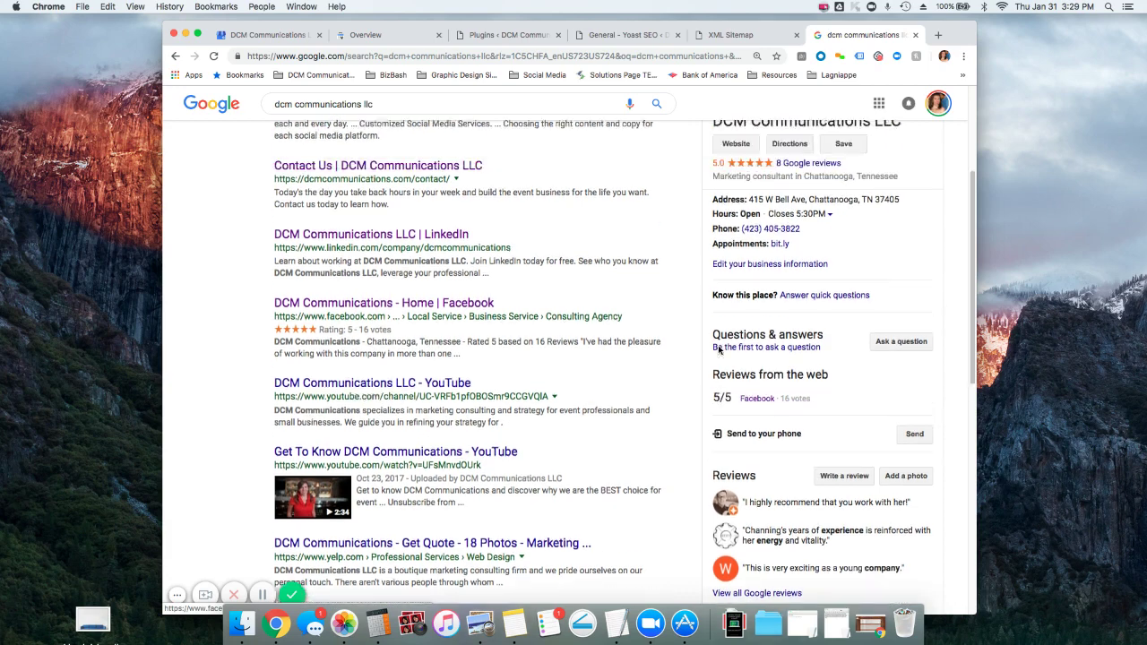
scroll(719, 350, "up", 5)
left_click_drag(714, 366, 769, 370)
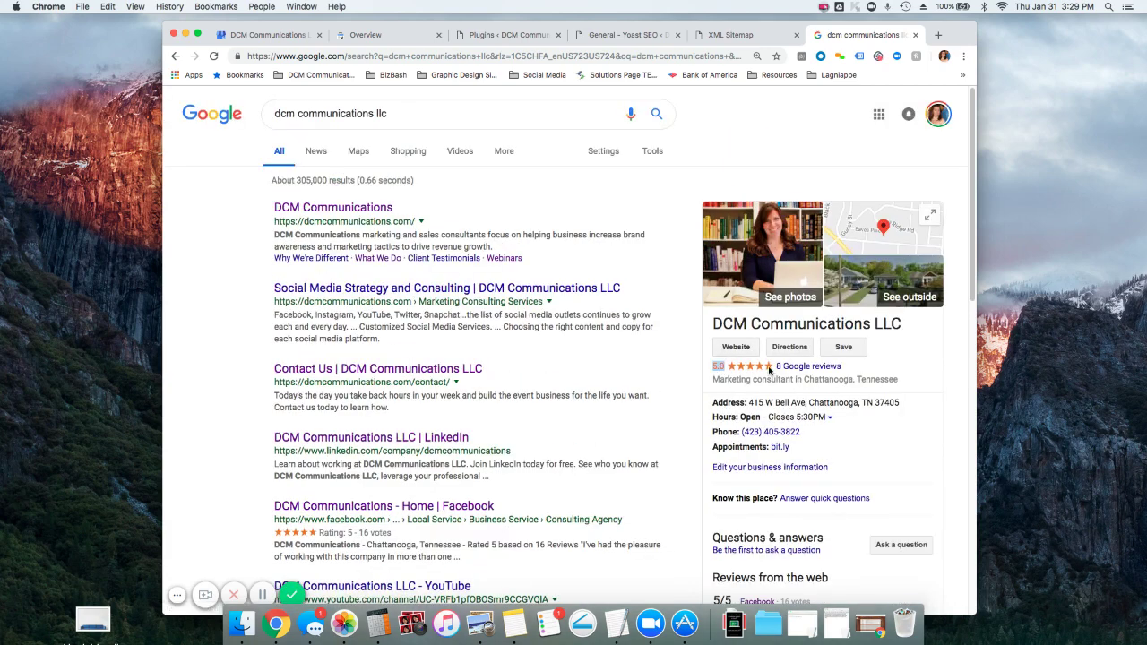
left_click(743, 370)
scroll(838, 439, "down", 5)
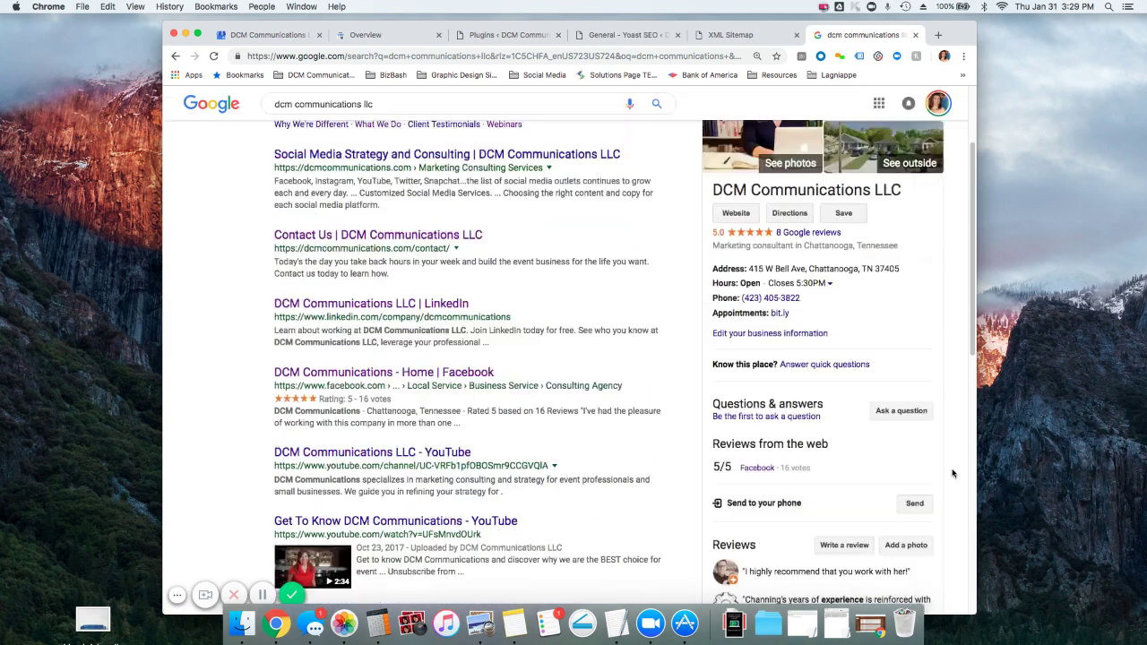
- Open the review form for DCM Communications LLC, highlight its page address, cancel the review, and recheck the profile's ratings
left_click(844, 424)
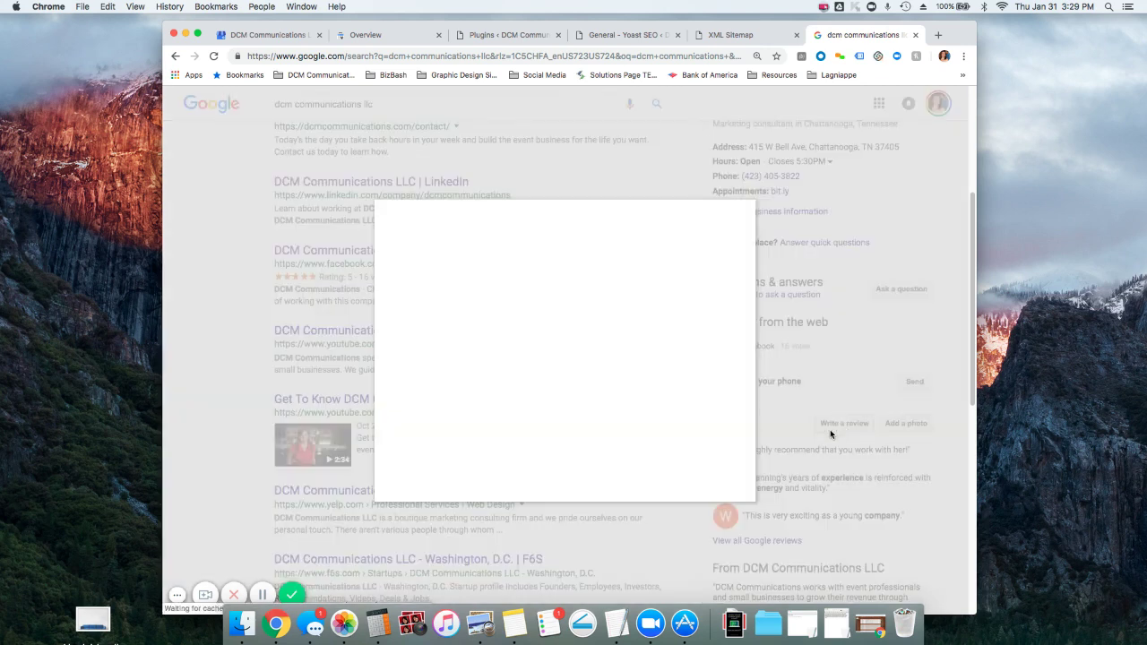
left_click(500, 56)
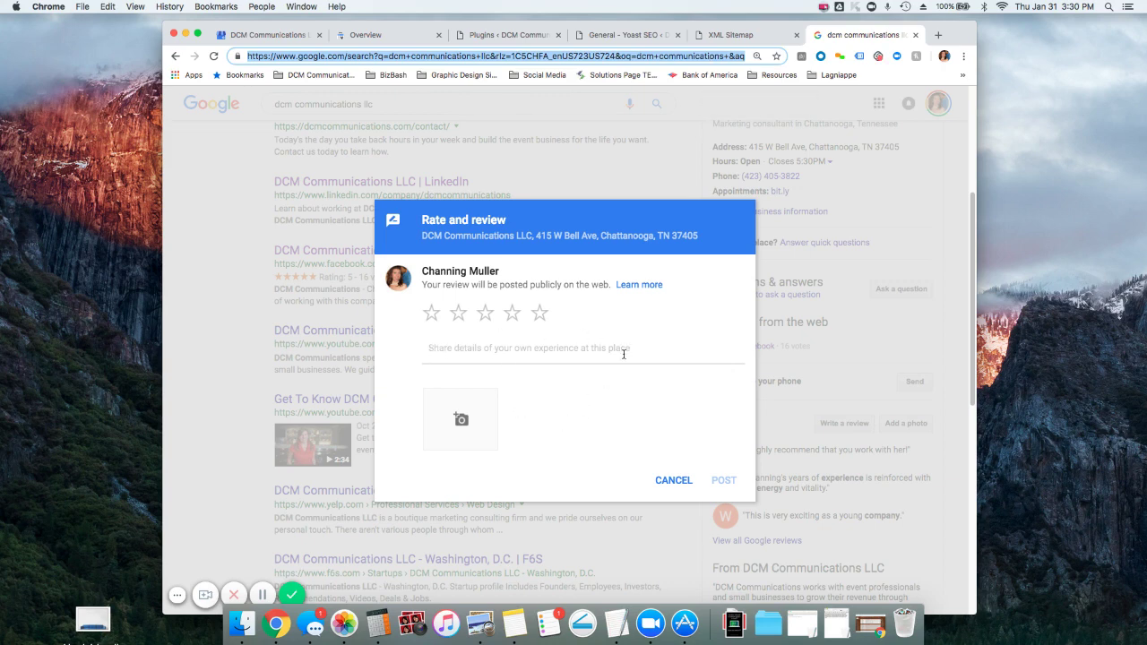
left_click(674, 480)
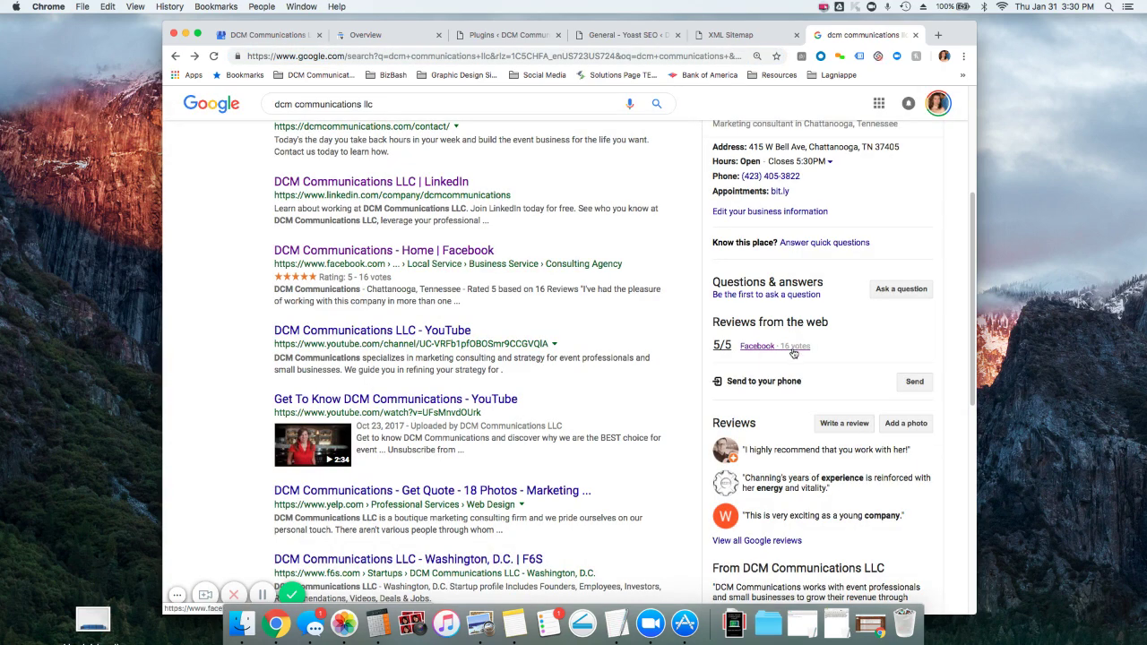
scroll(795, 359, "up", 5)
scroll(800, 461, "down", 2)
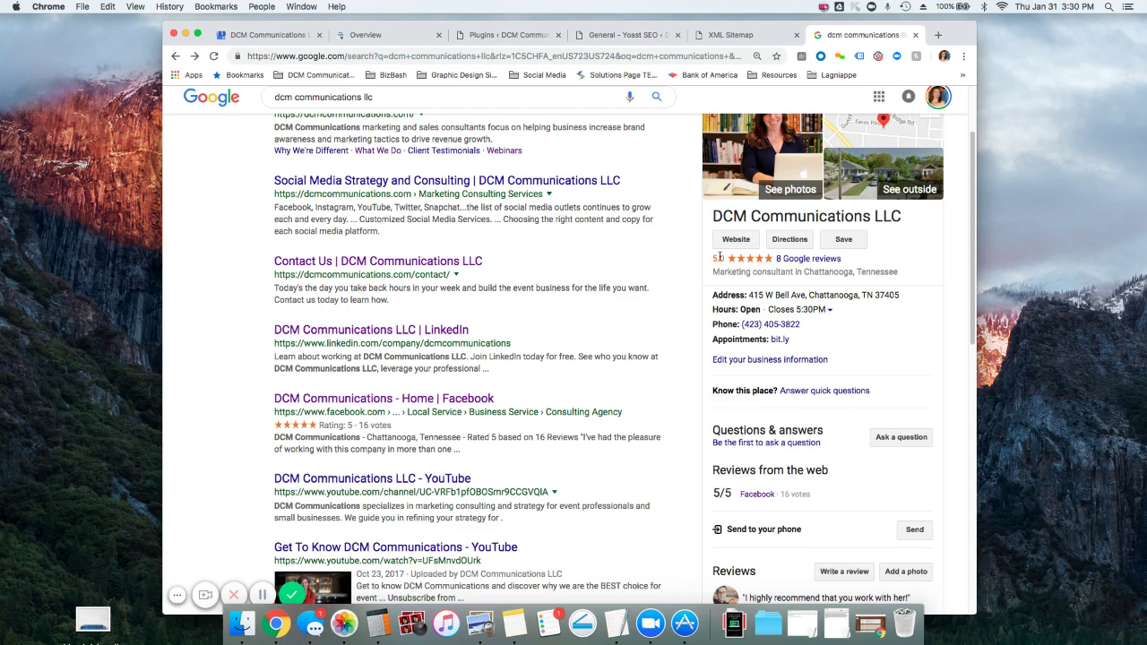
scroll(734, 271, "up", 3)
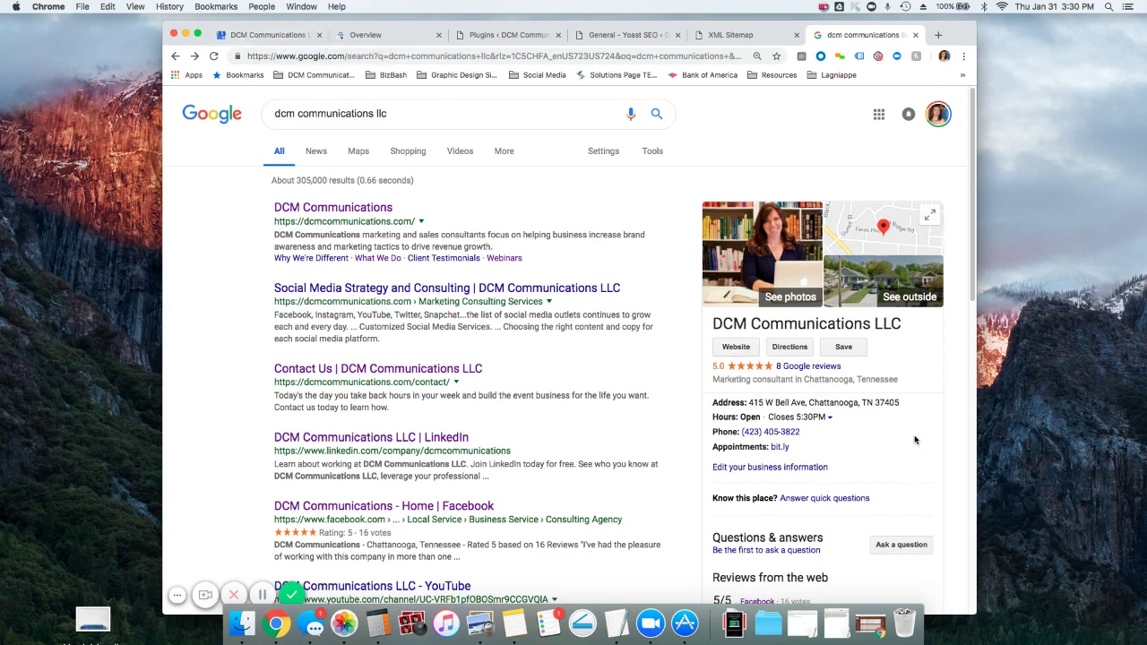
- Switch to the Search Console overview, highlight the domain in its address, and load search.google.com in its place
left_click(354, 39)
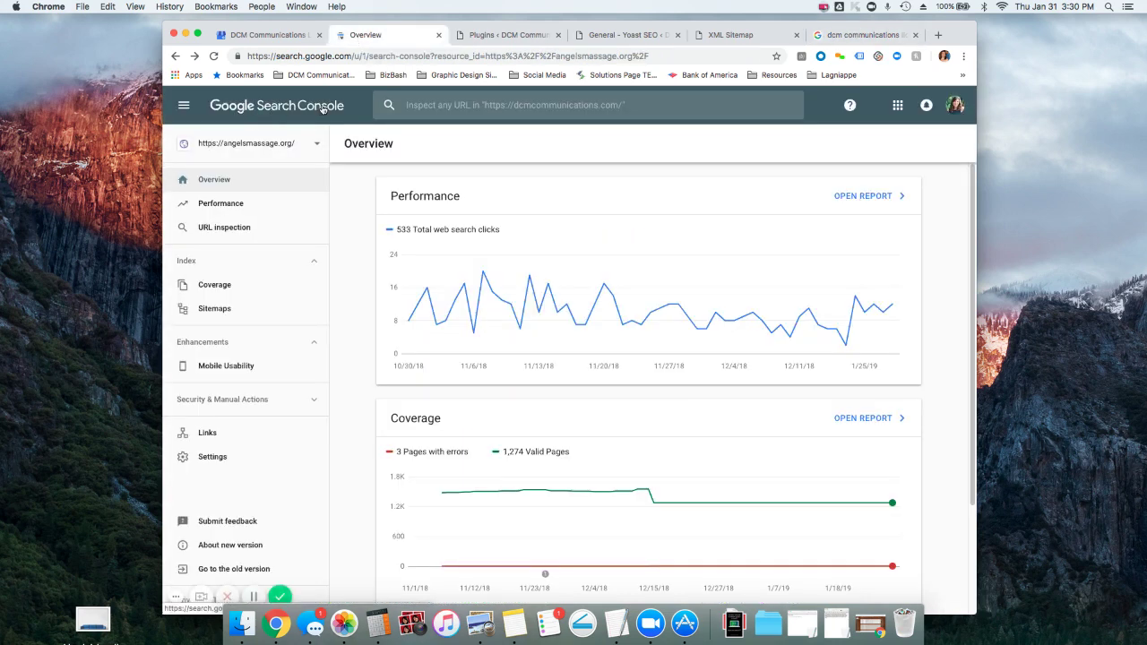
left_click_drag(277, 55, 350, 56)
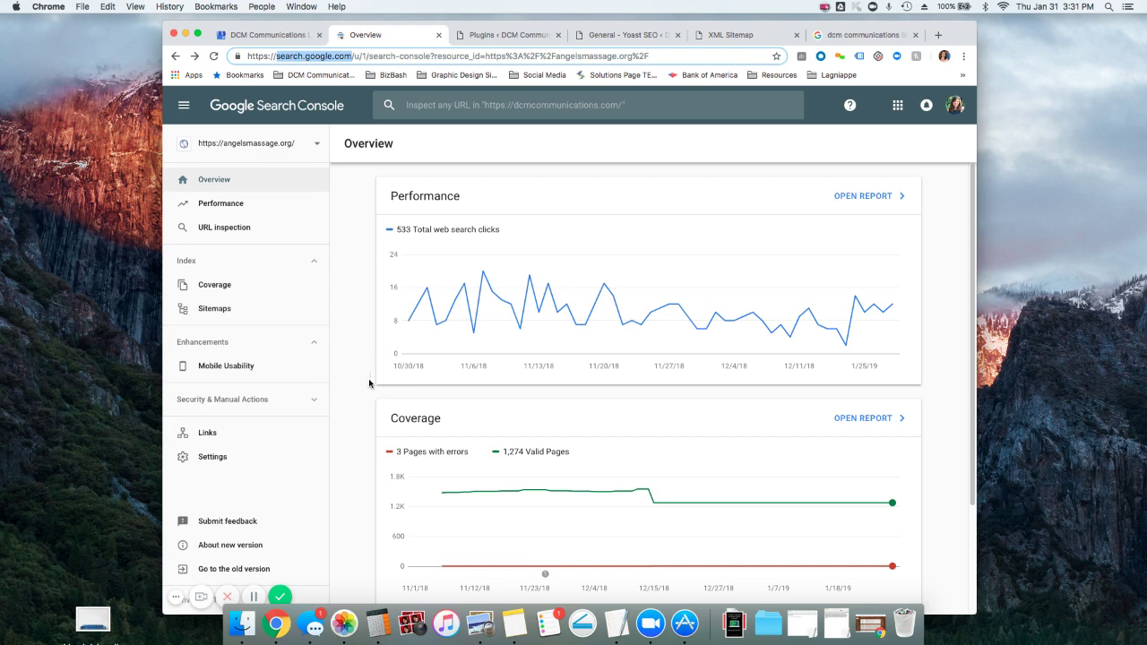
left_click(346, 57)
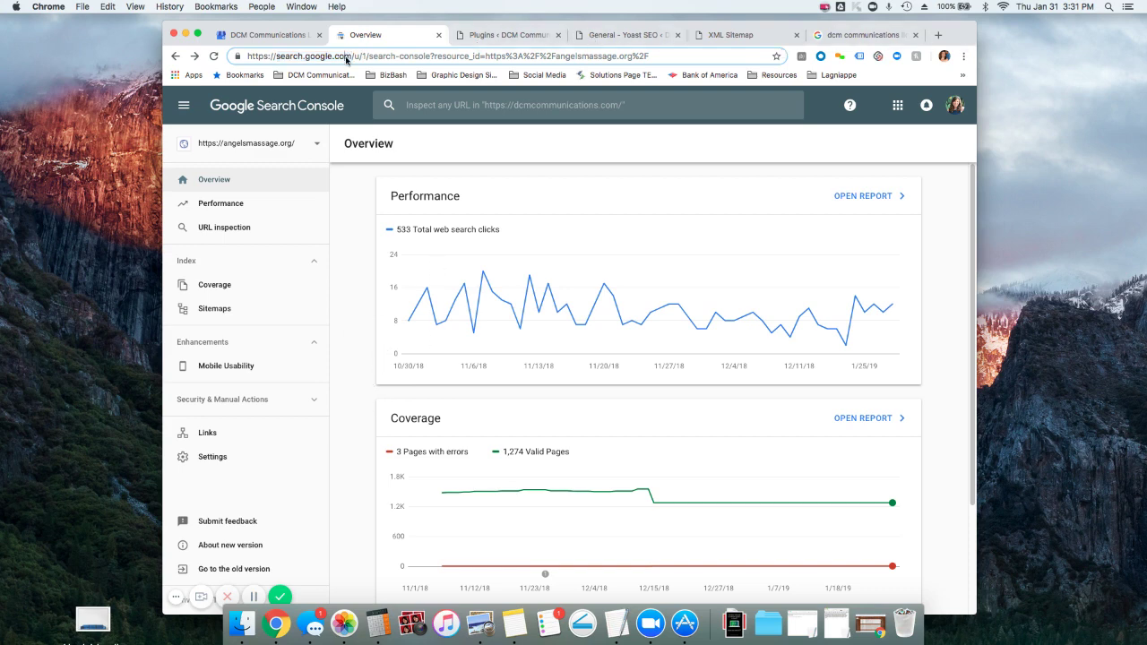
key("super+a")
type("search.googe")
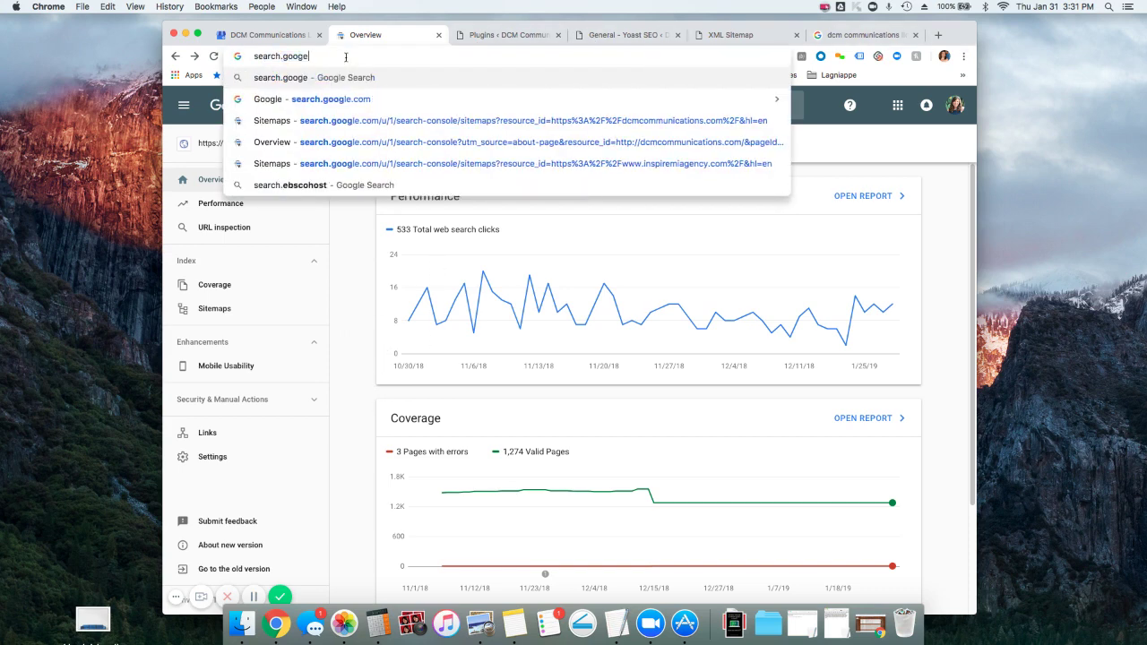
key("BackSpace")
type("le.com")
key("Return")
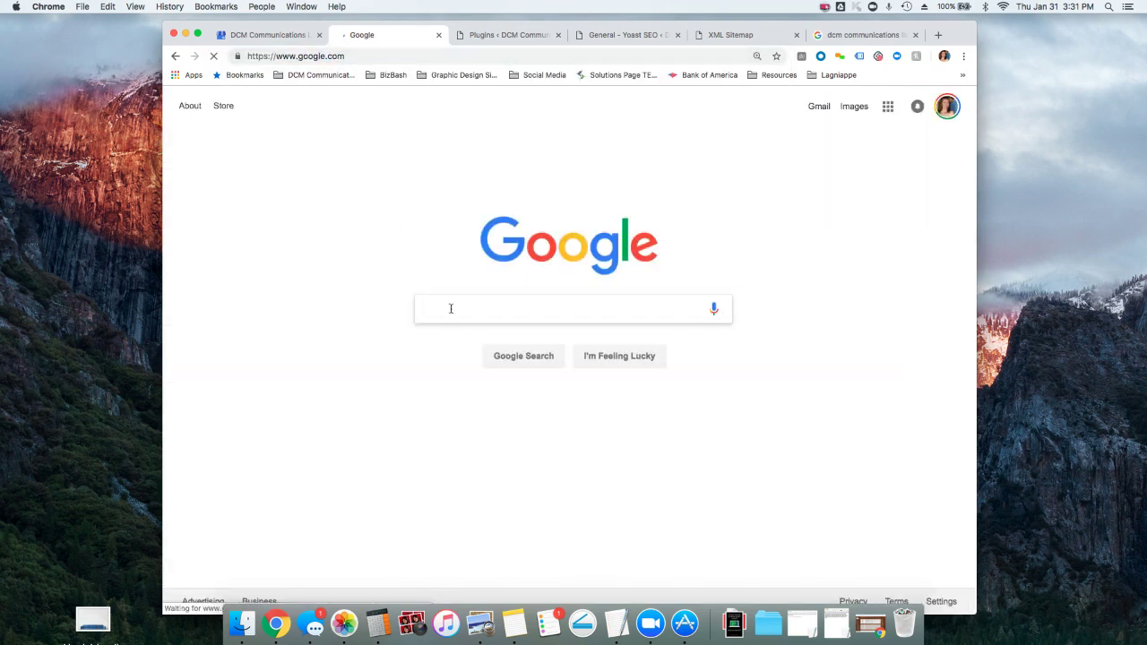
- Search Google for "search console" and open the Google Search Console about page from the results
type("search col")
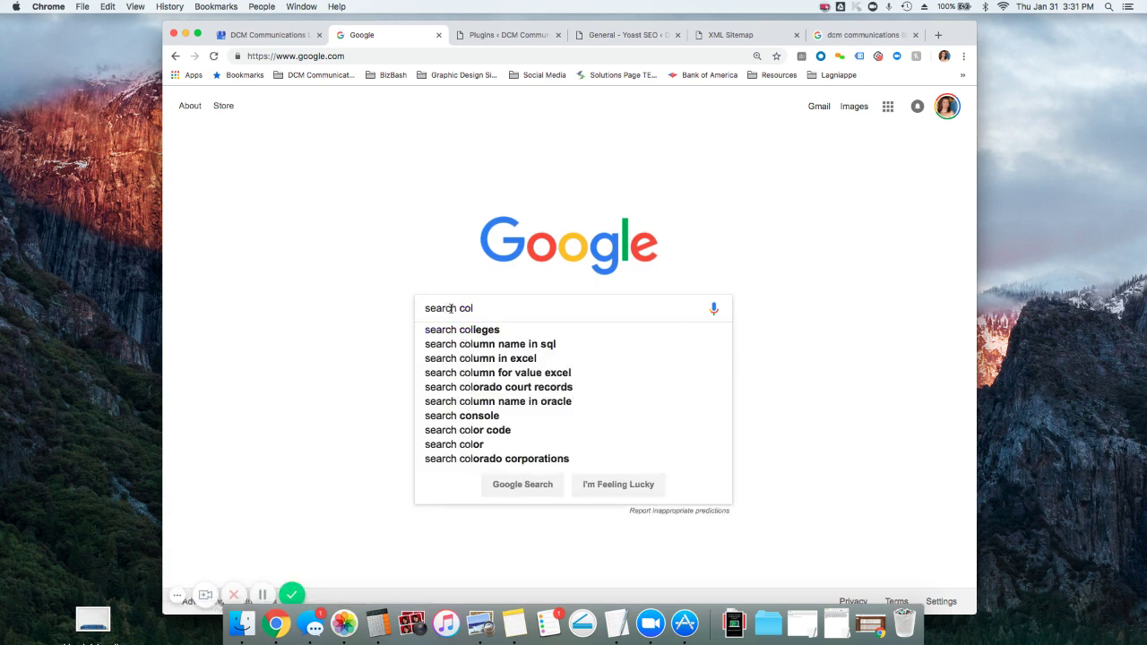
key("BackSpace")
key("Down")
key("Return")
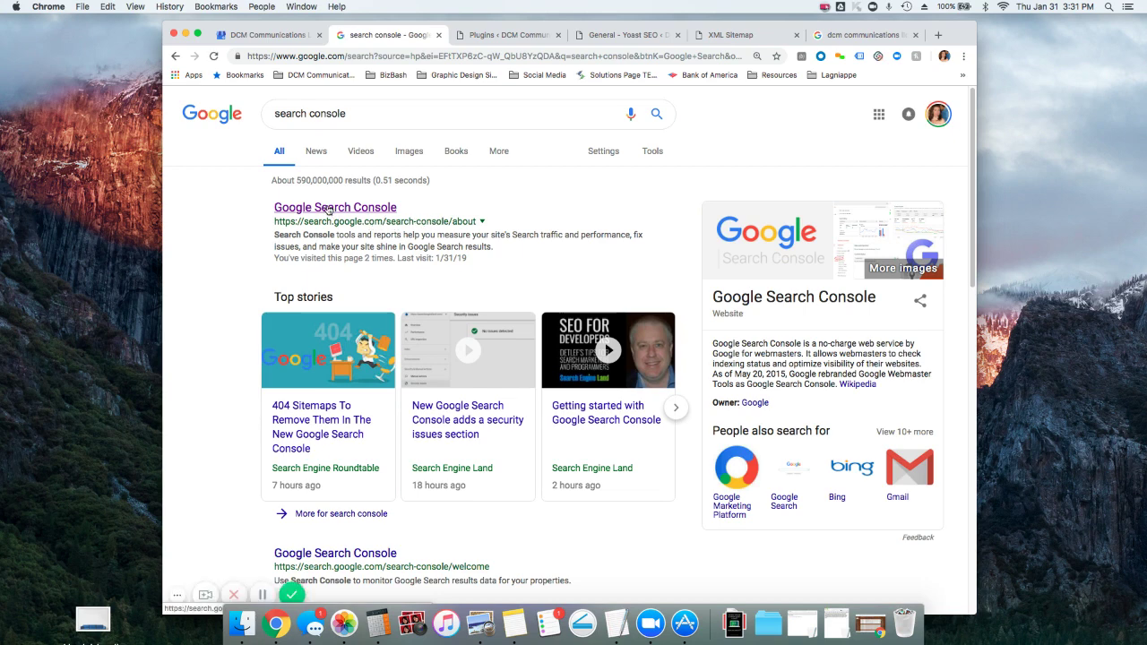
left_click(343, 210)
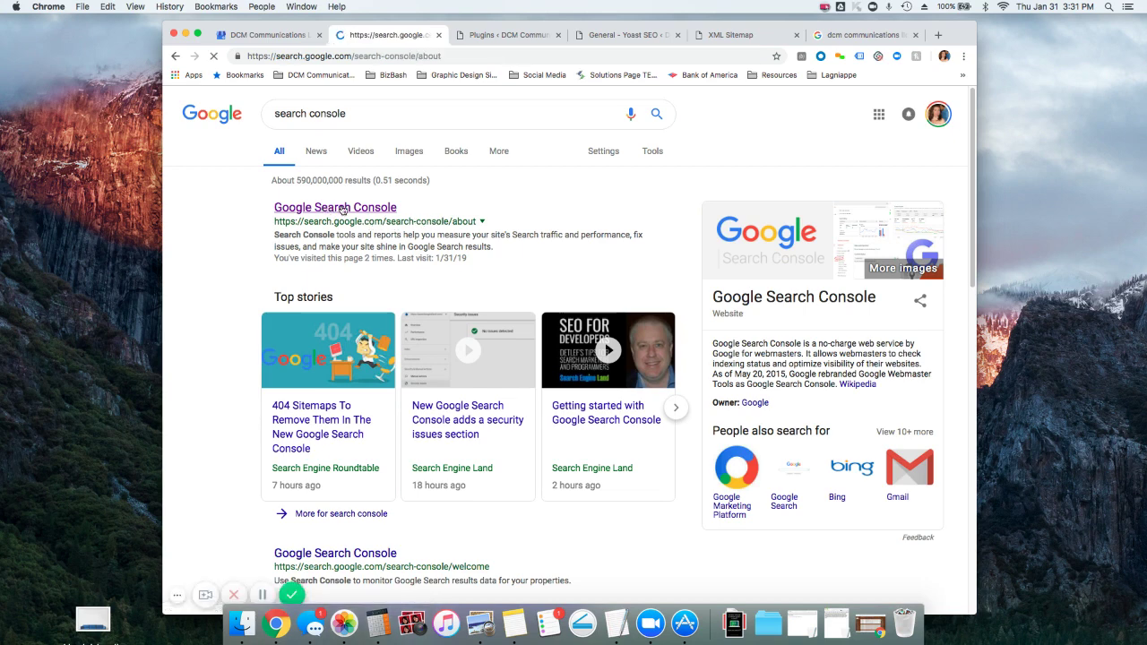
scroll(704, 299, "down", 2)
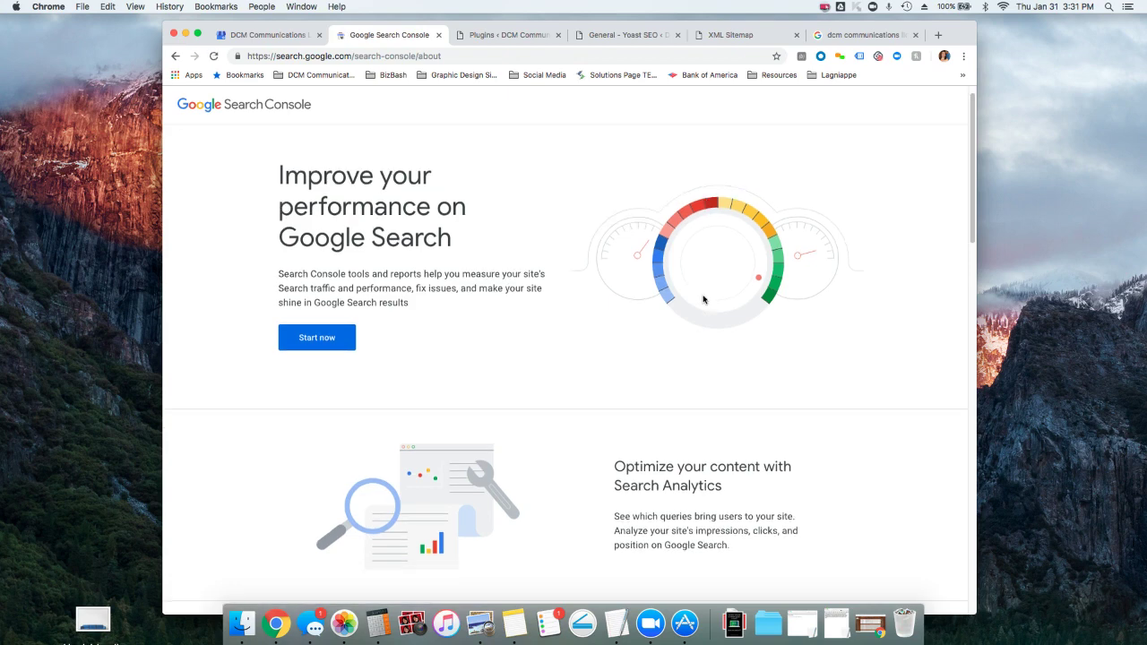
- Look through the features described on the Search Console about page and launch Search Console from it
scroll(704, 299, "down", 8)
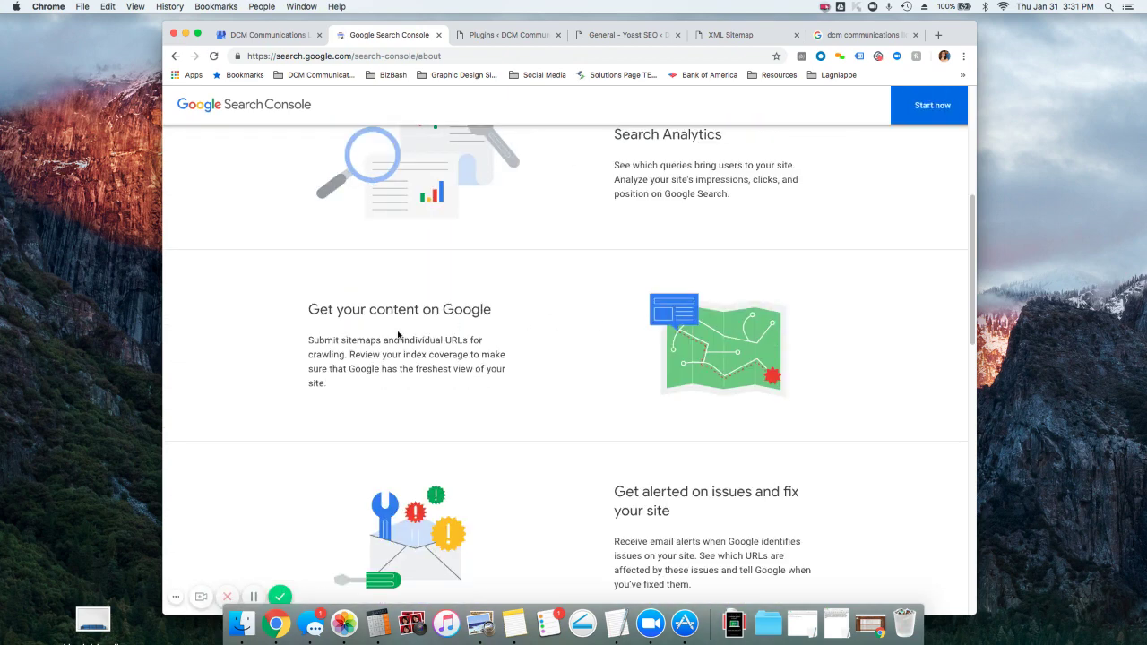
scroll(400, 332, "down", 11)
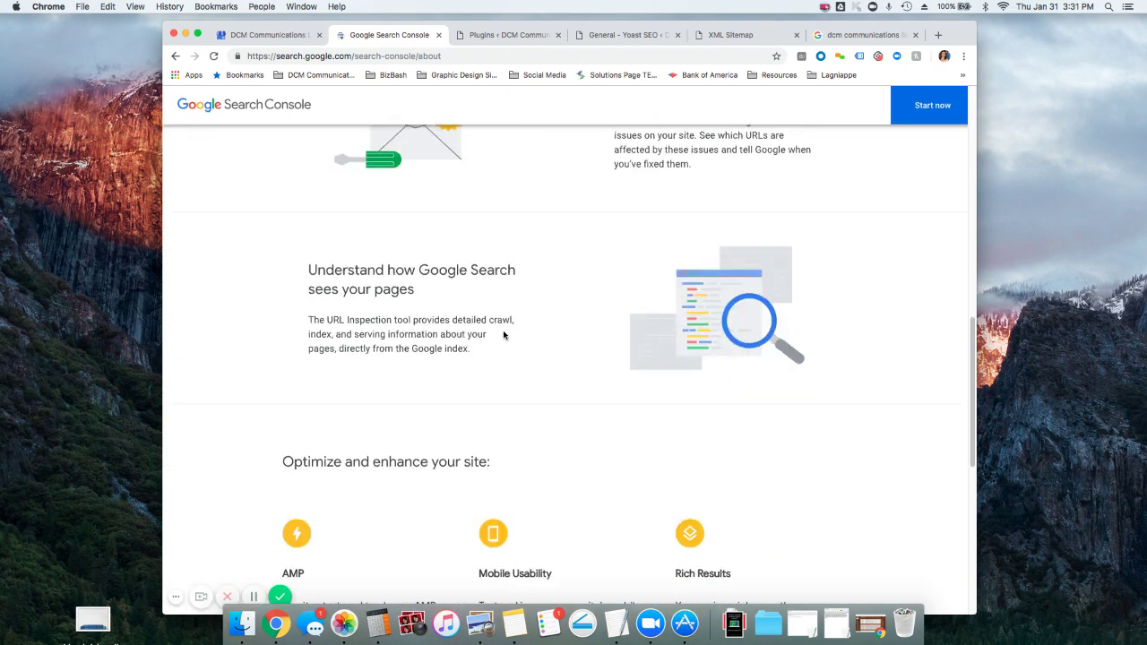
scroll(504, 335, "down", 6)
scroll(506, 333, "up", 3)
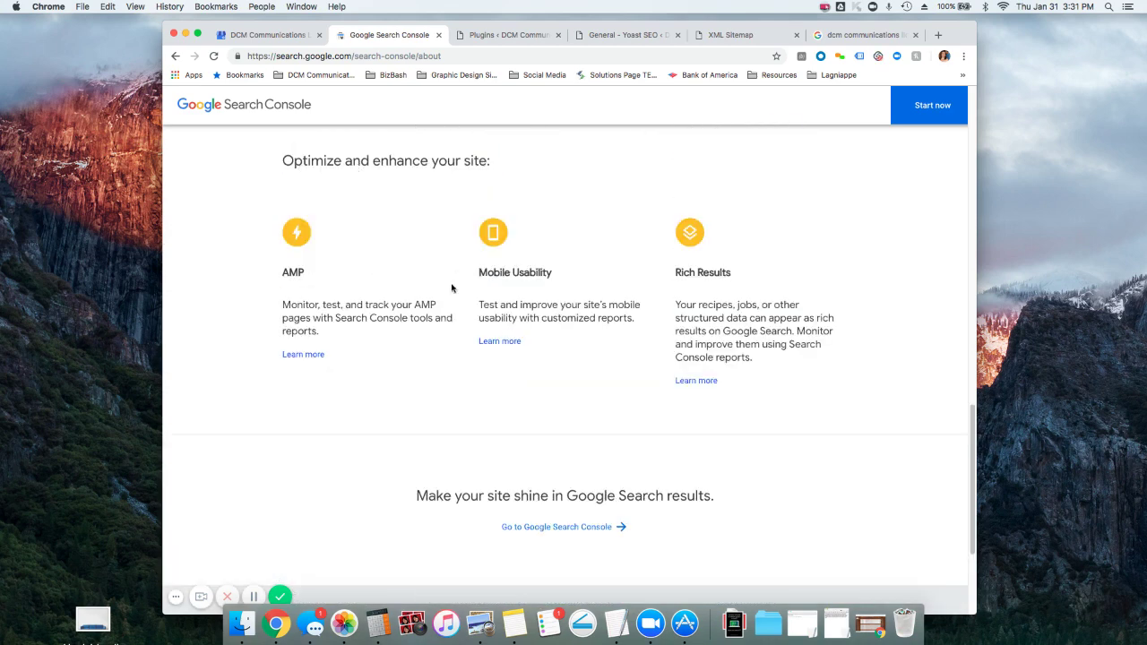
scroll(436, 310, "up", 20)
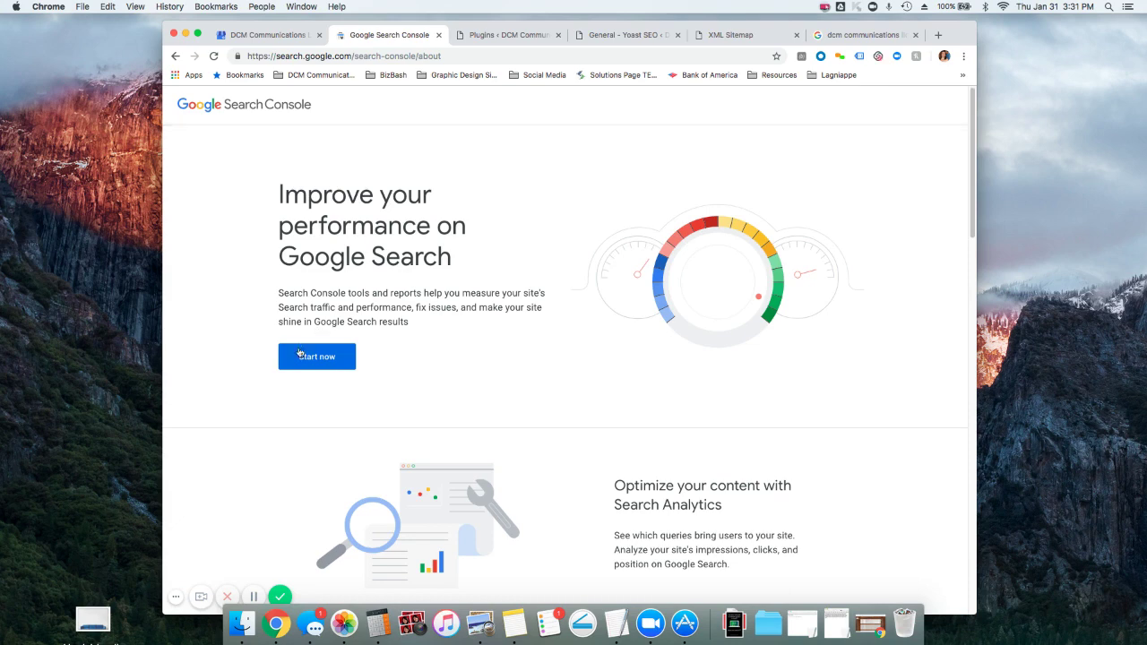
left_click(320, 359)
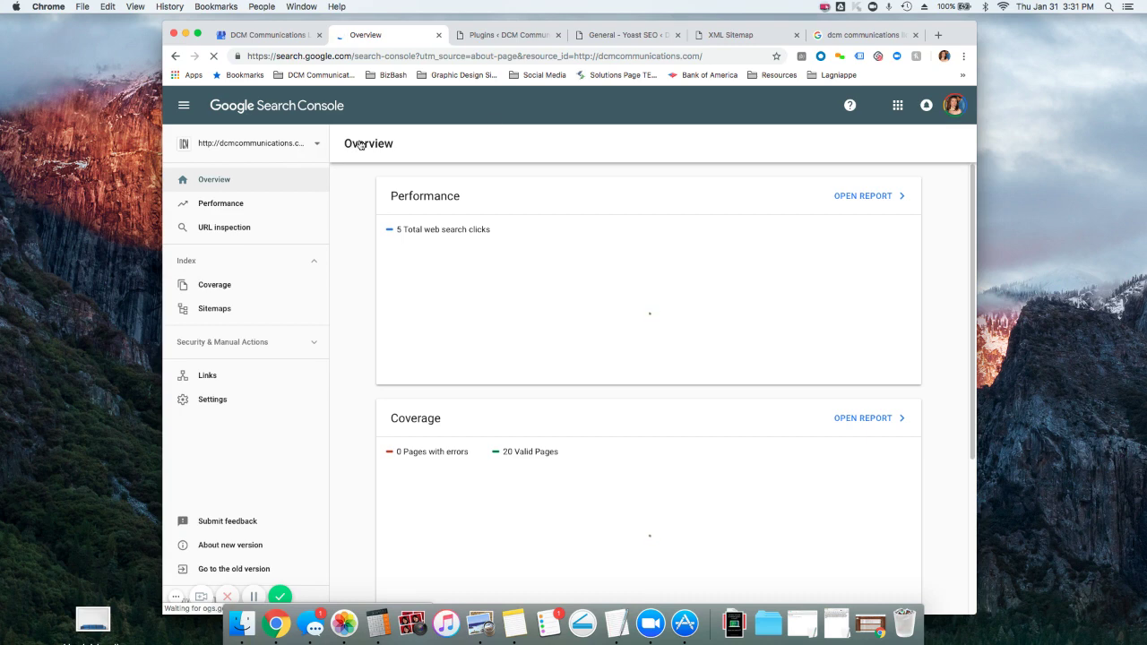
left_click(955, 109)
left_click(883, 229)
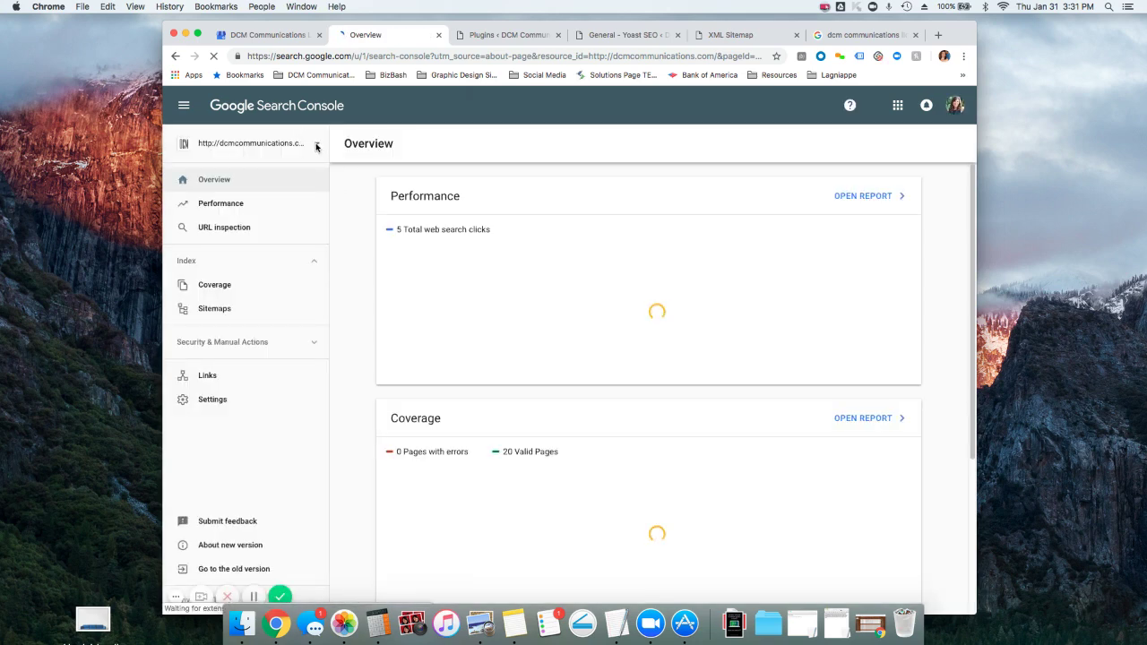
left_click(261, 145)
left_click(260, 146)
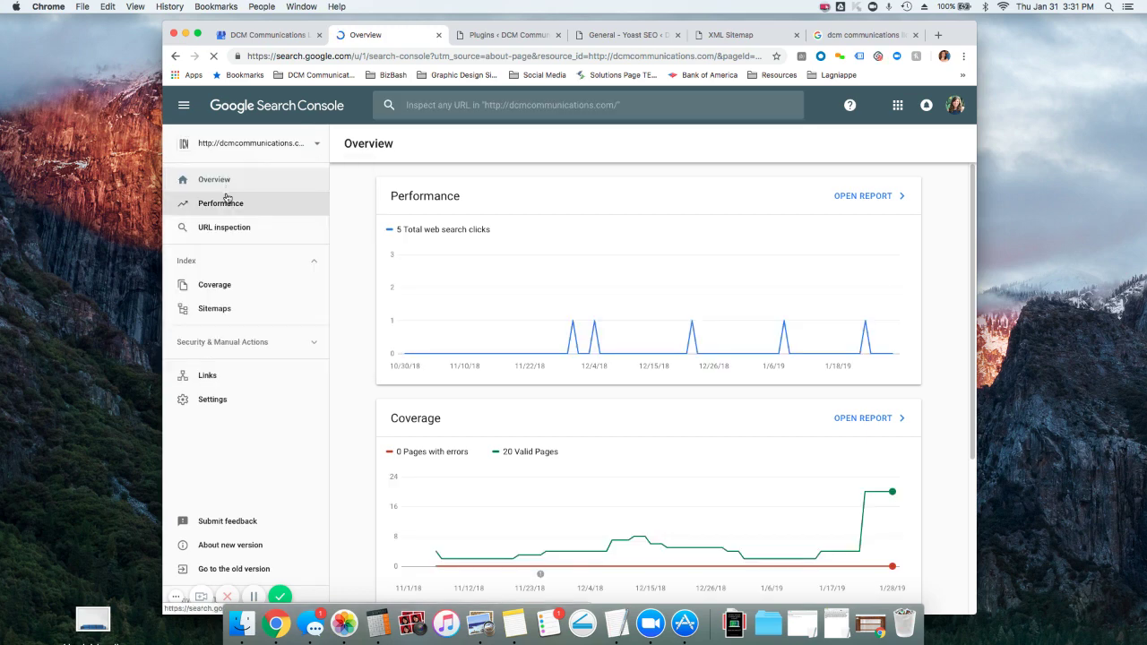
left_click(229, 144)
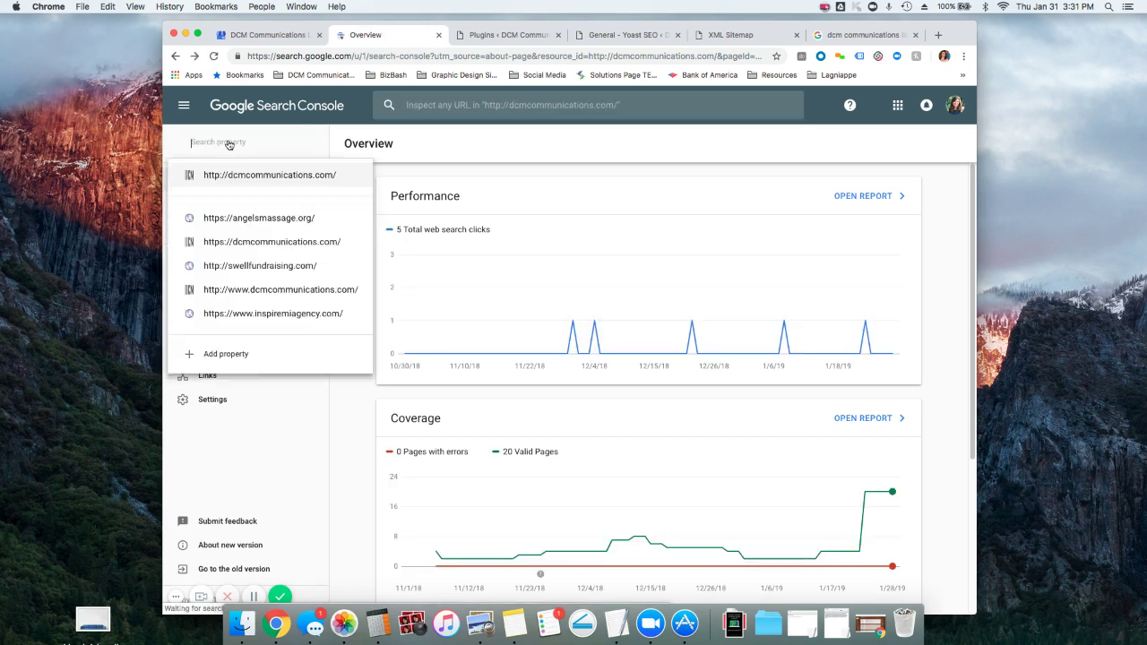
left_click(227, 242)
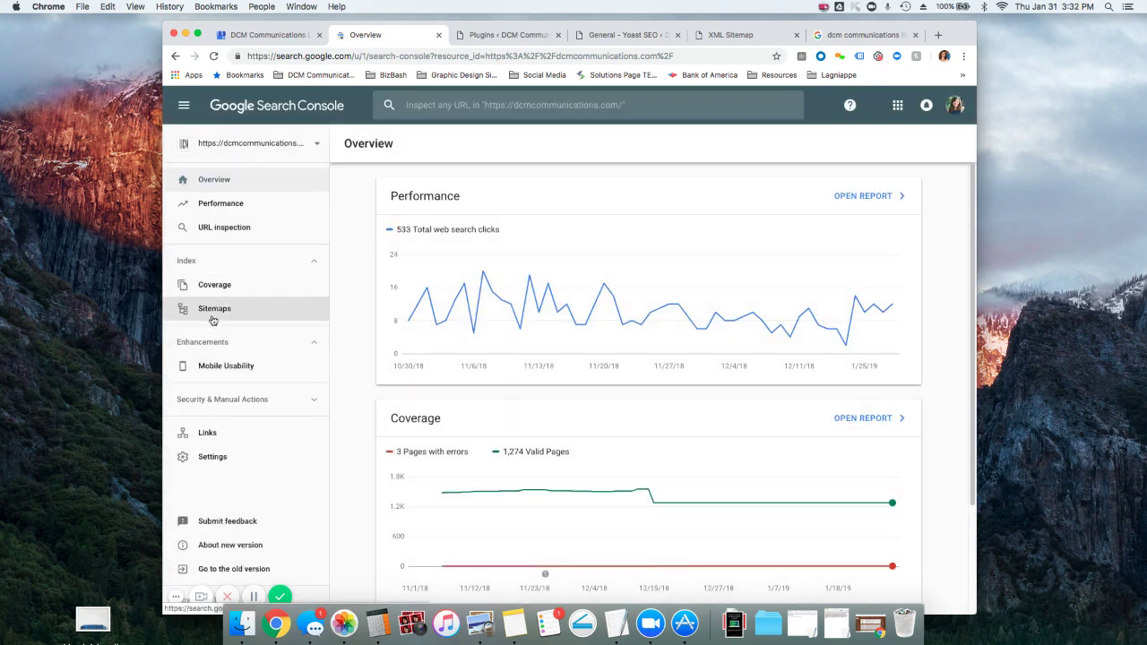
- Examine the property's Performance, Coverage and Enhancements summaries, highlighting the pages with errors figure under Coverage
scroll(921, 314, "down", 1)
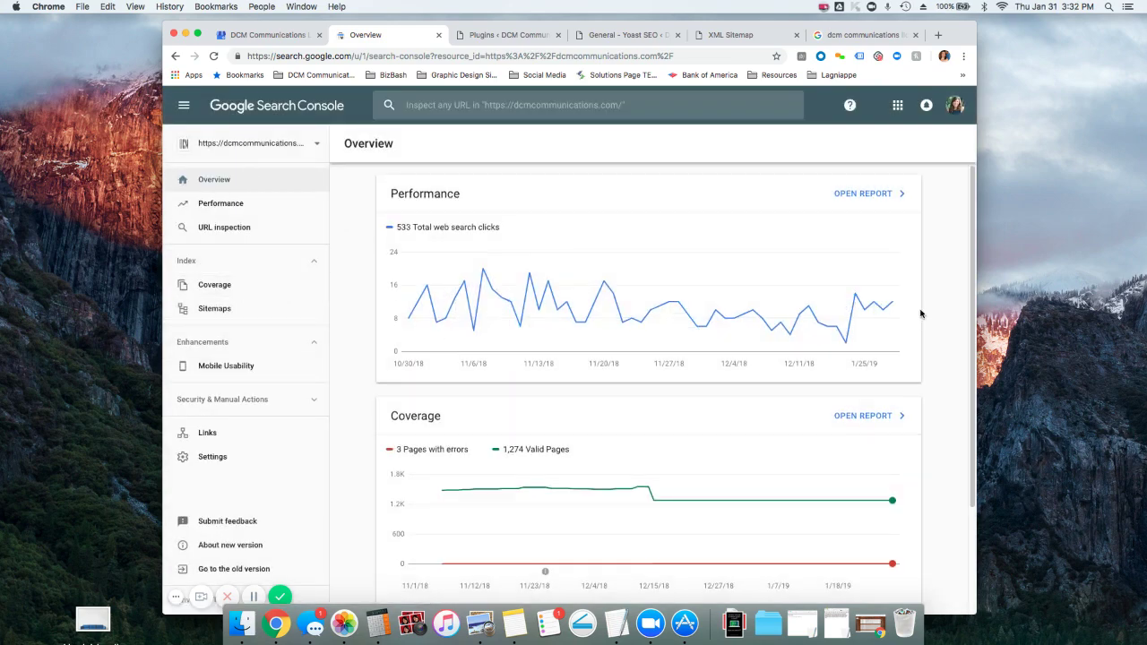
scroll(807, 287, "down", 1)
scroll(466, 260, "down", 2)
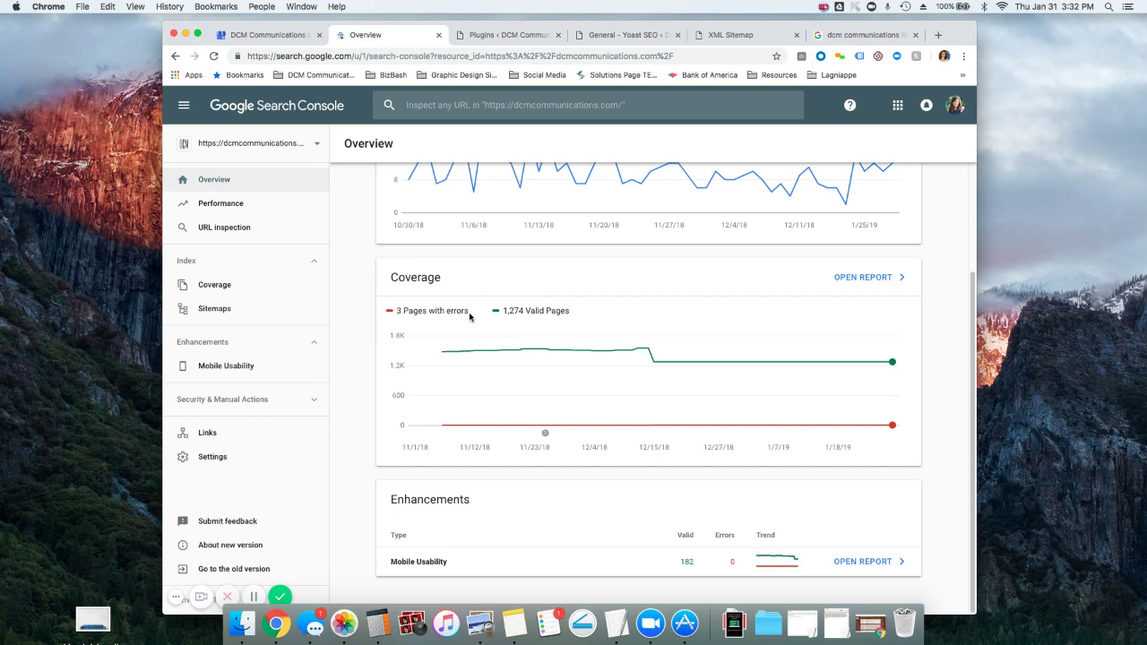
mouse_move(458, 355)
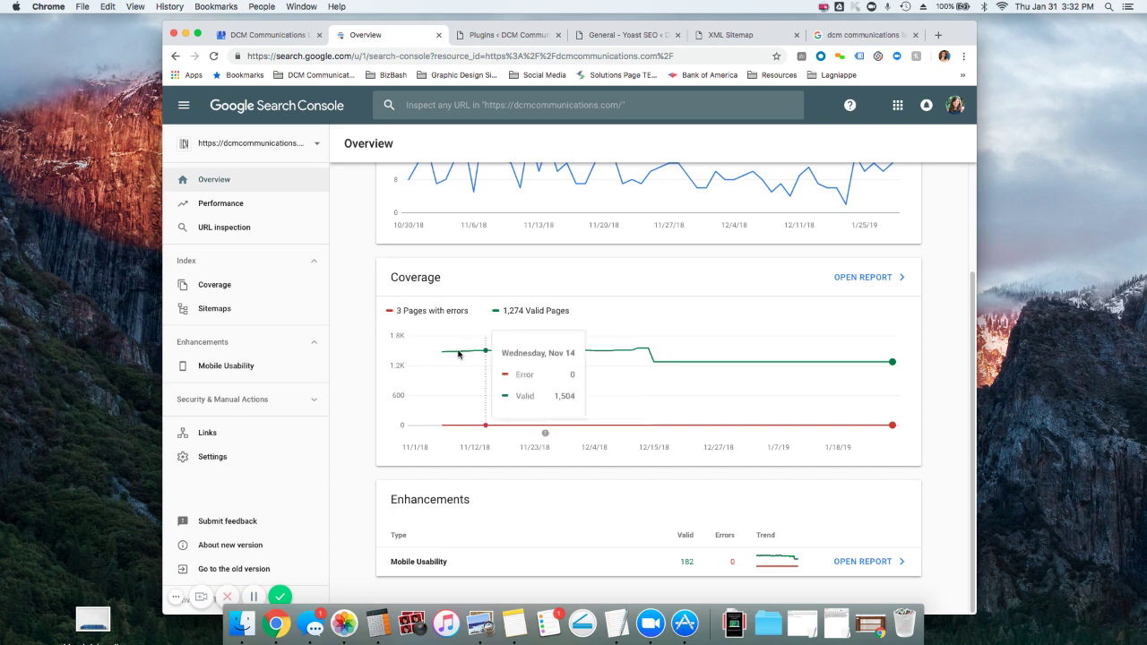
left_click_drag(395, 311, 468, 314)
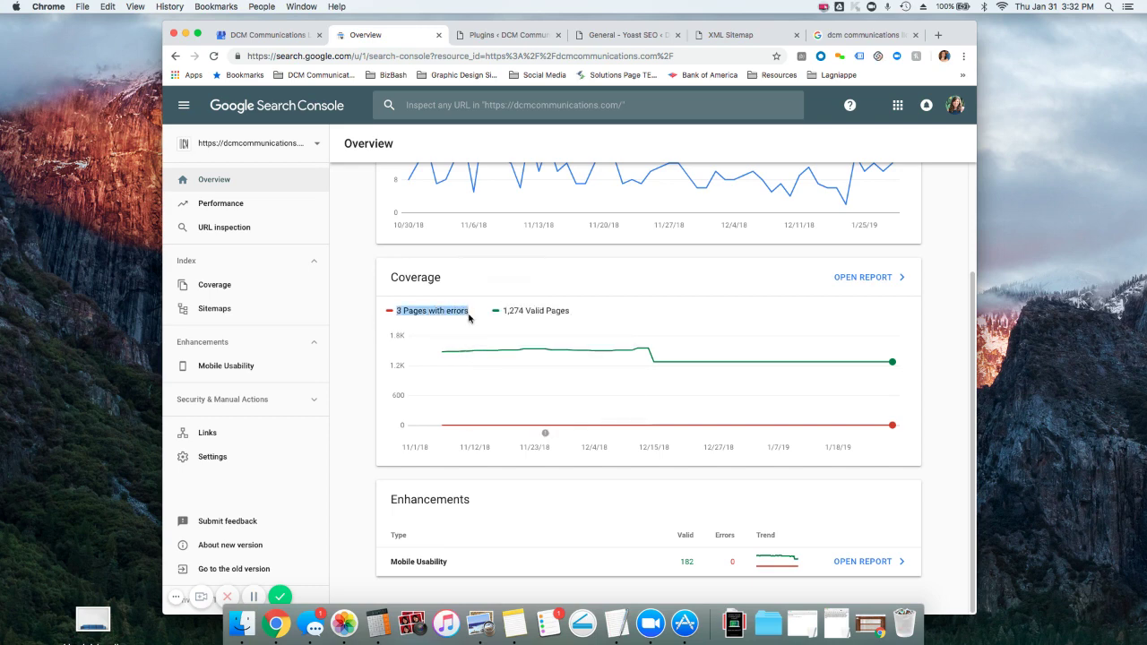
left_click(432, 312)
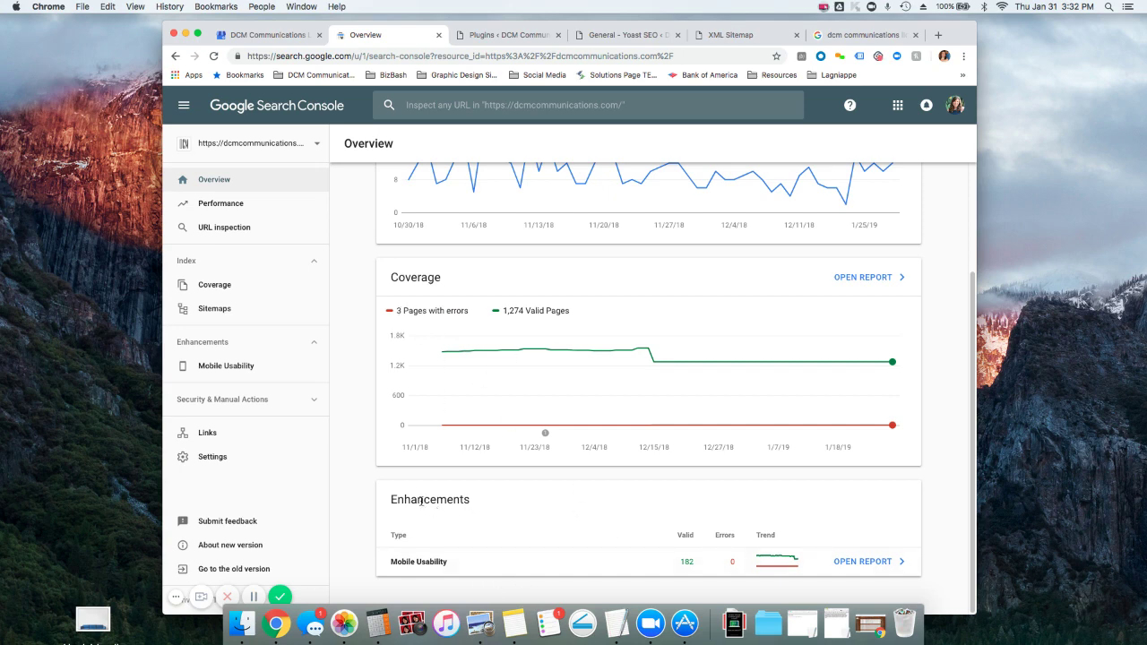
scroll(423, 502, "up", 3)
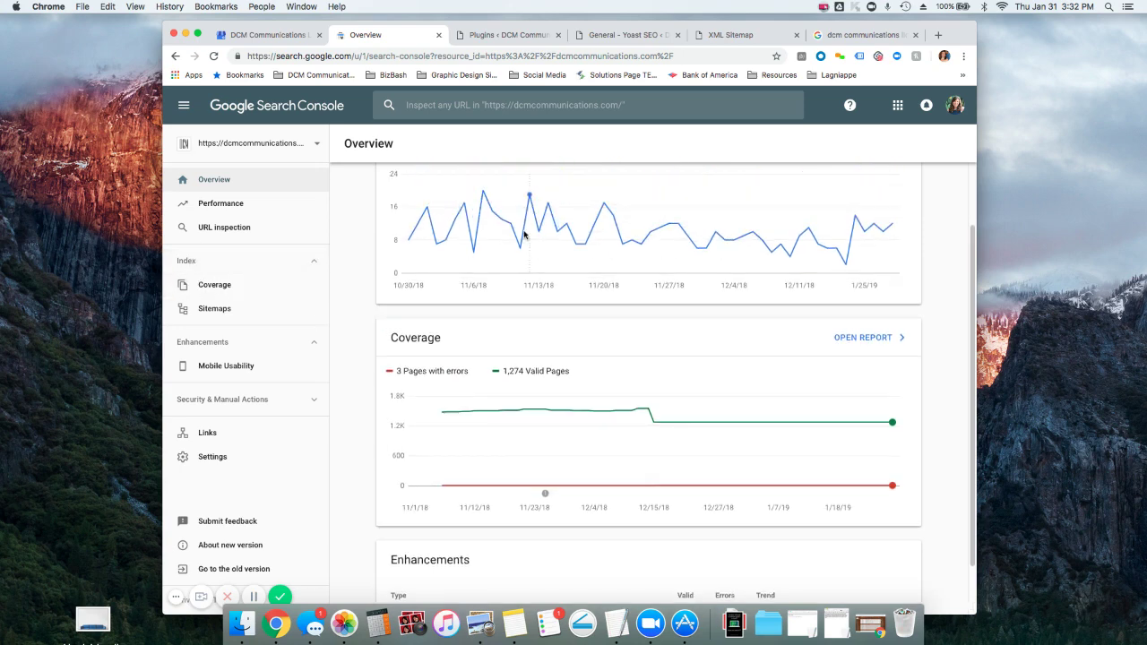
- Open the property's Sitemaps page, and highlight the Yoast SEO plugin in the WordPress installed plugins list
left_click(208, 311)
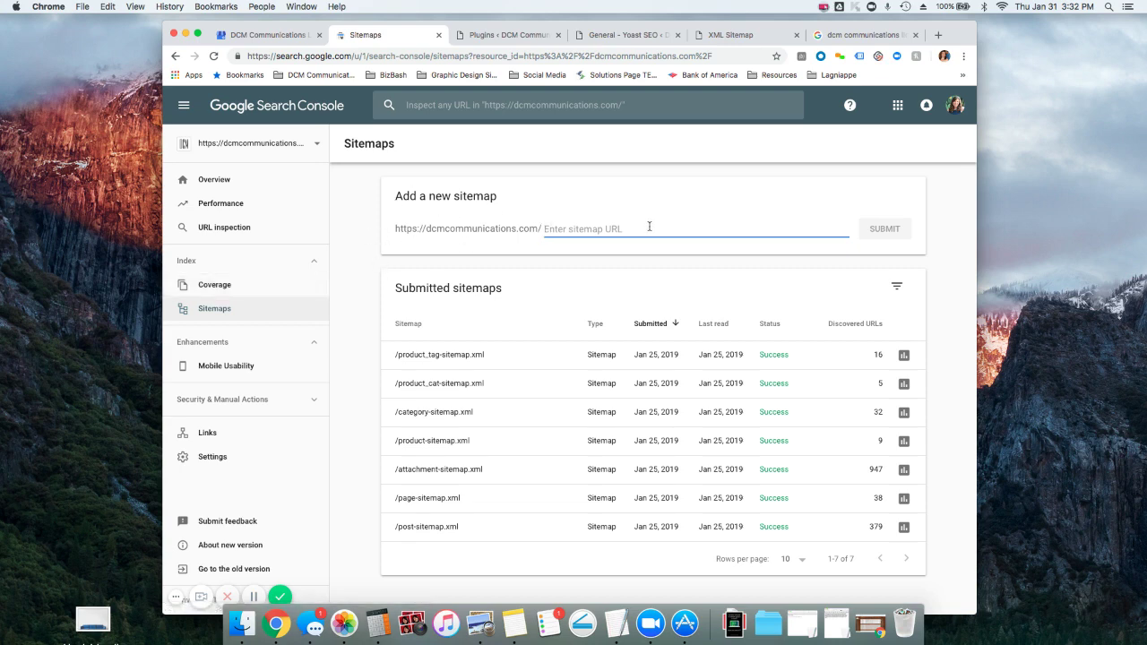
left_click(515, 36)
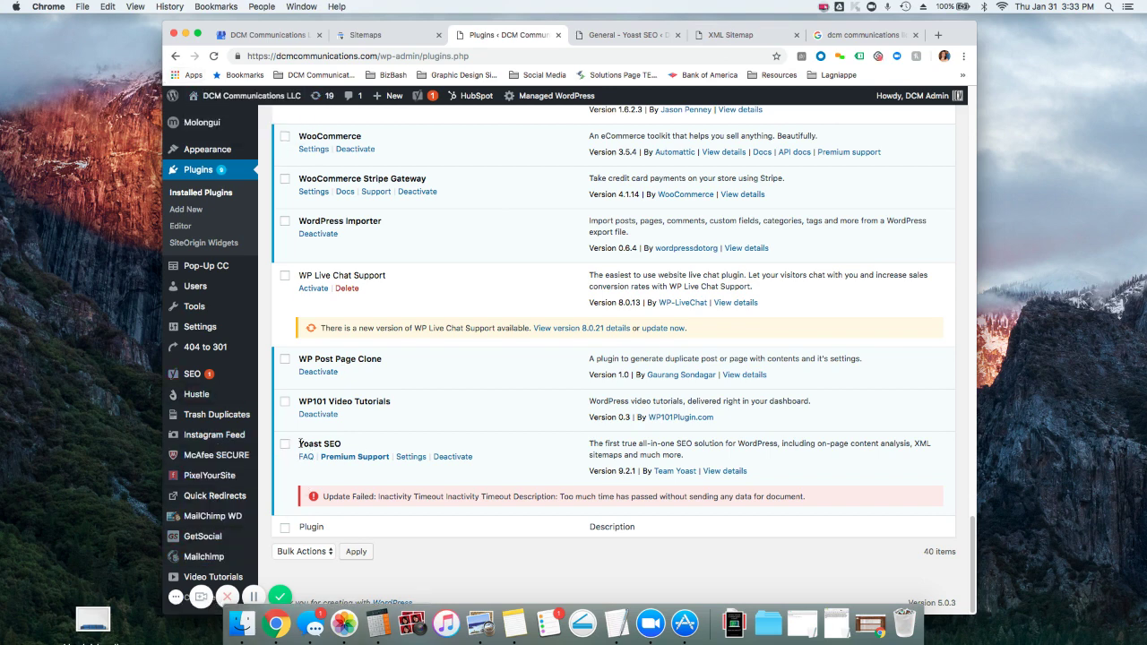
left_click_drag(296, 445, 356, 447)
left_click_drag(399, 25, 399, 18)
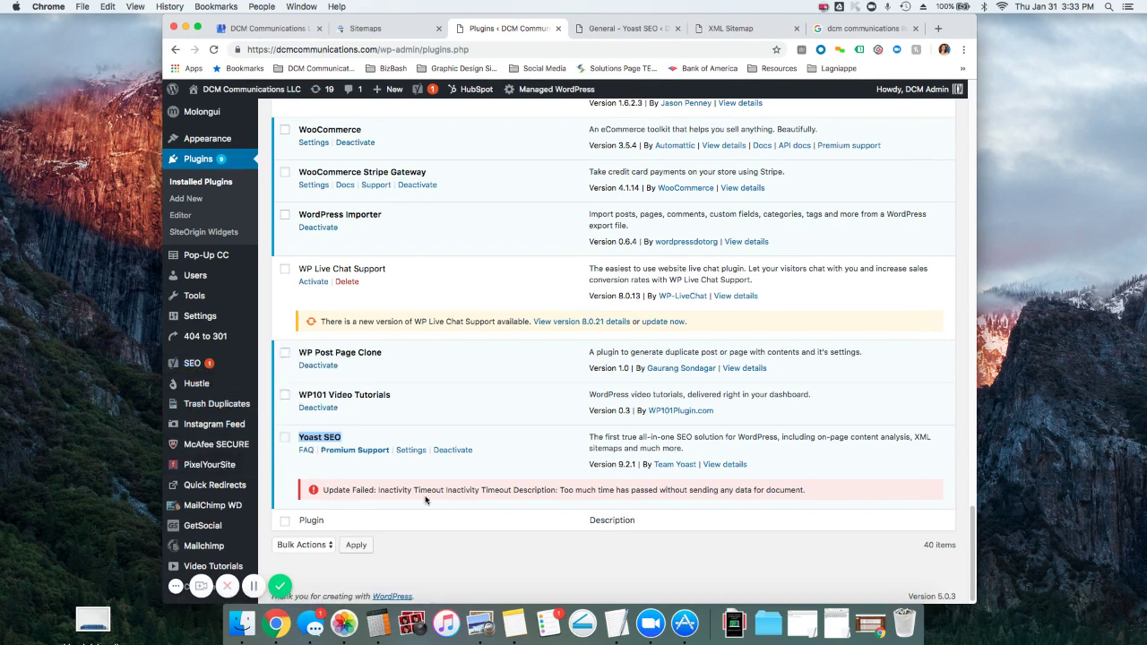
left_click(325, 437)
left_click_drag(299, 437, 344, 439)
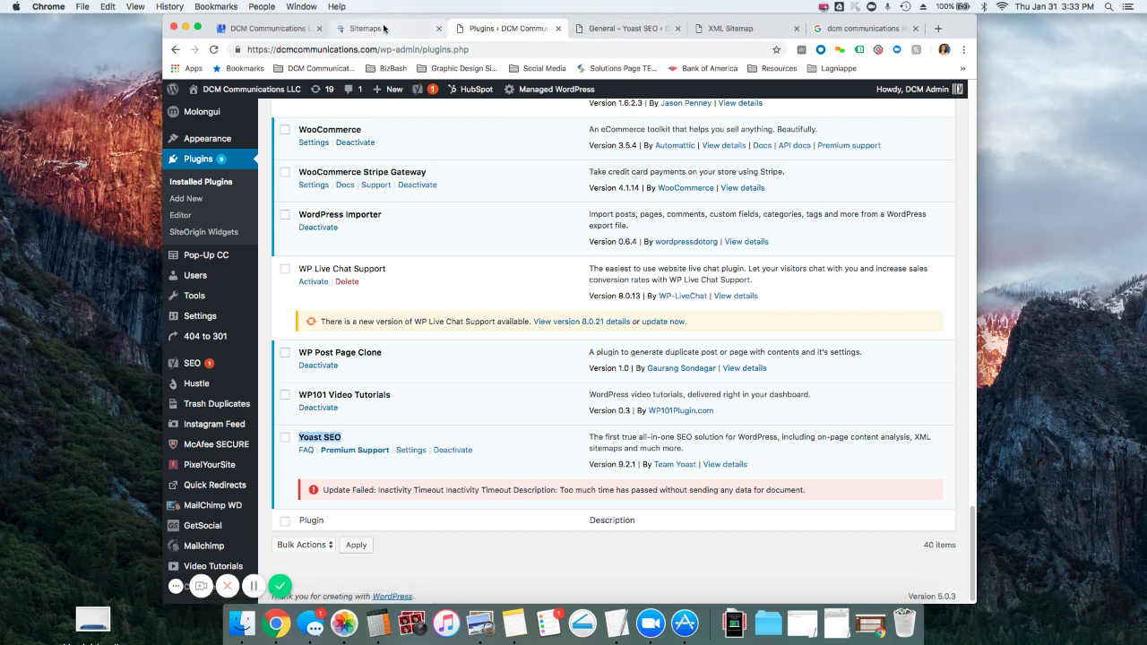
- Switch to the Yoast SEO general settings in WordPress and review the Features and Dashboard sections, ending on Features
left_click(624, 28)
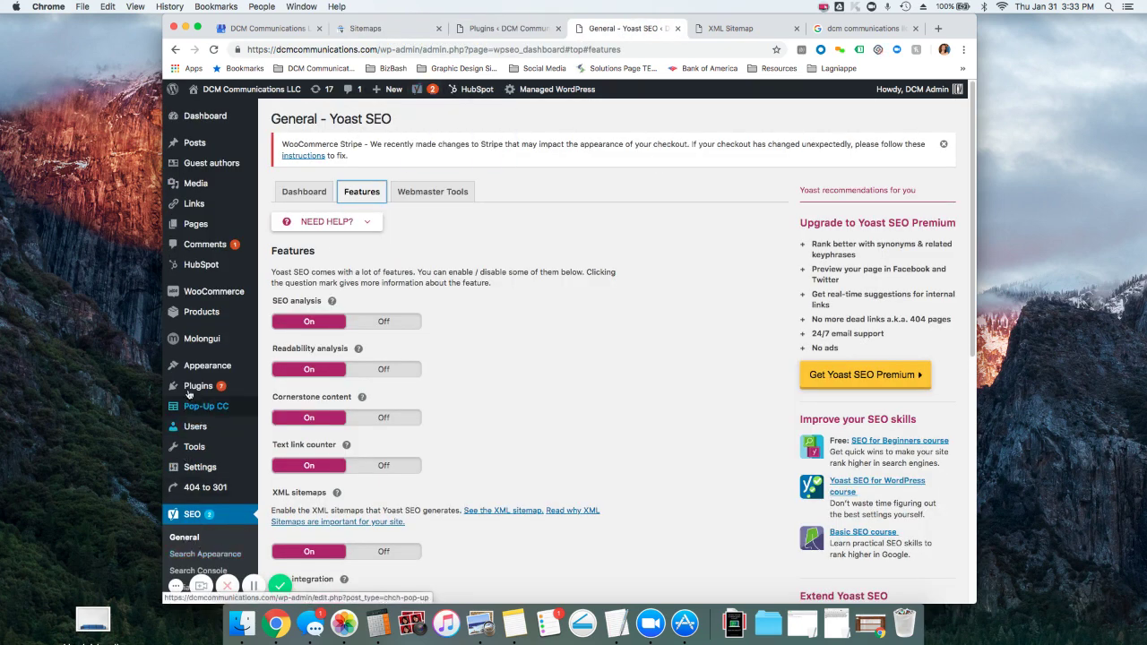
mouse_move(192, 386)
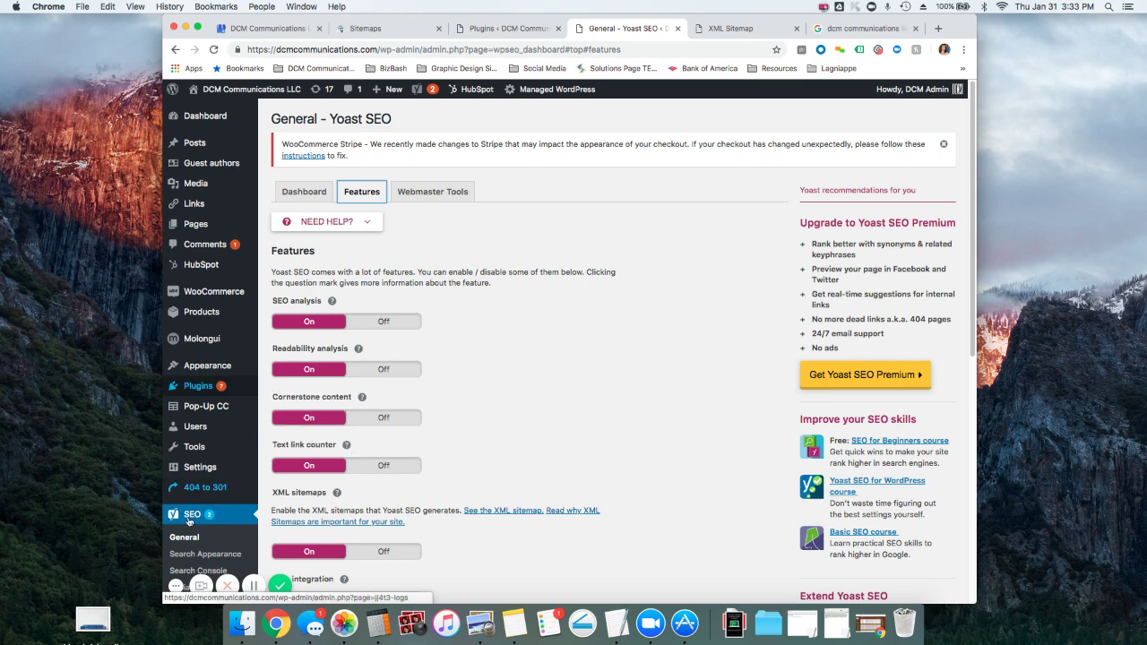
scroll(182, 524, "down", 3)
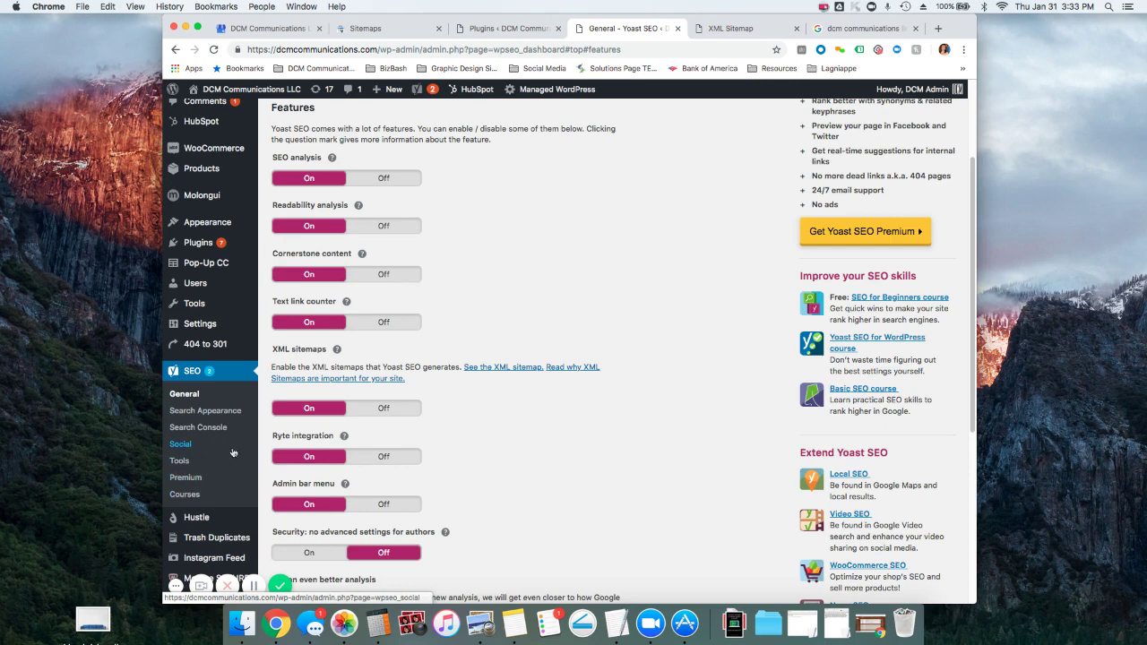
scroll(224, 429, "up", 1)
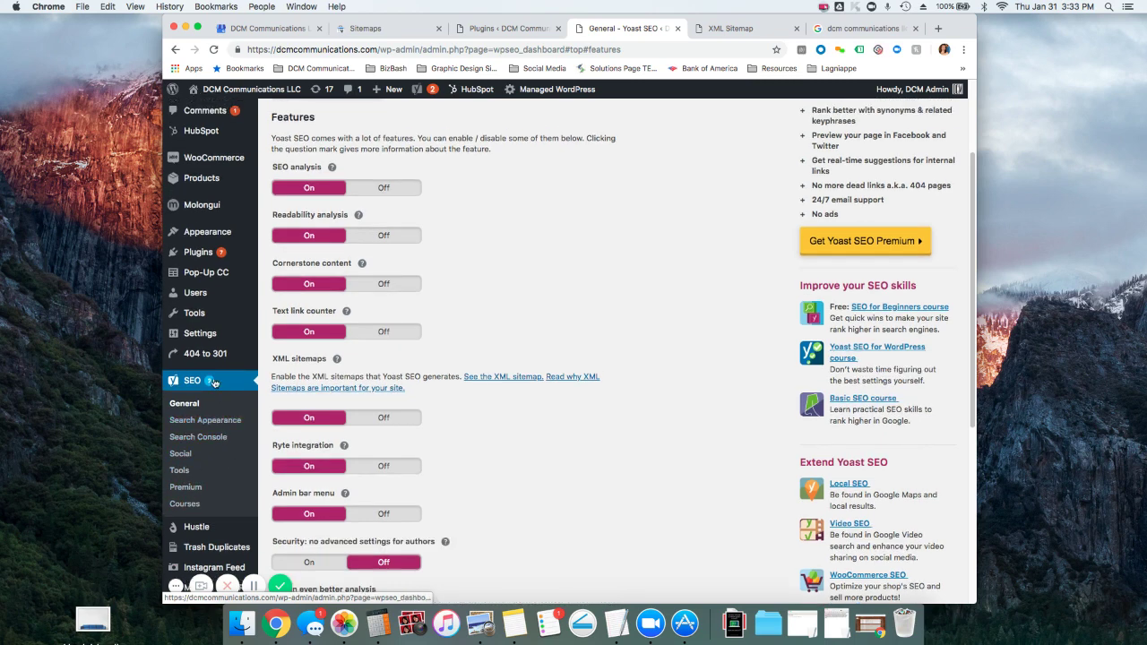
scroll(339, 268, "up", 2)
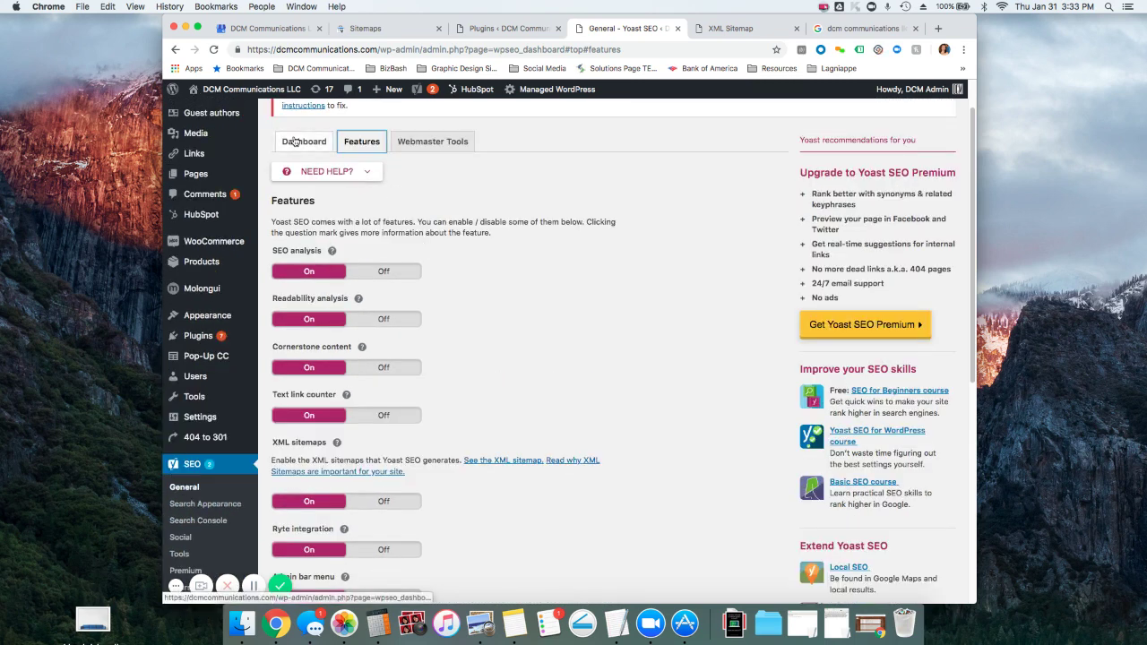
scroll(583, 304, "down", 4)
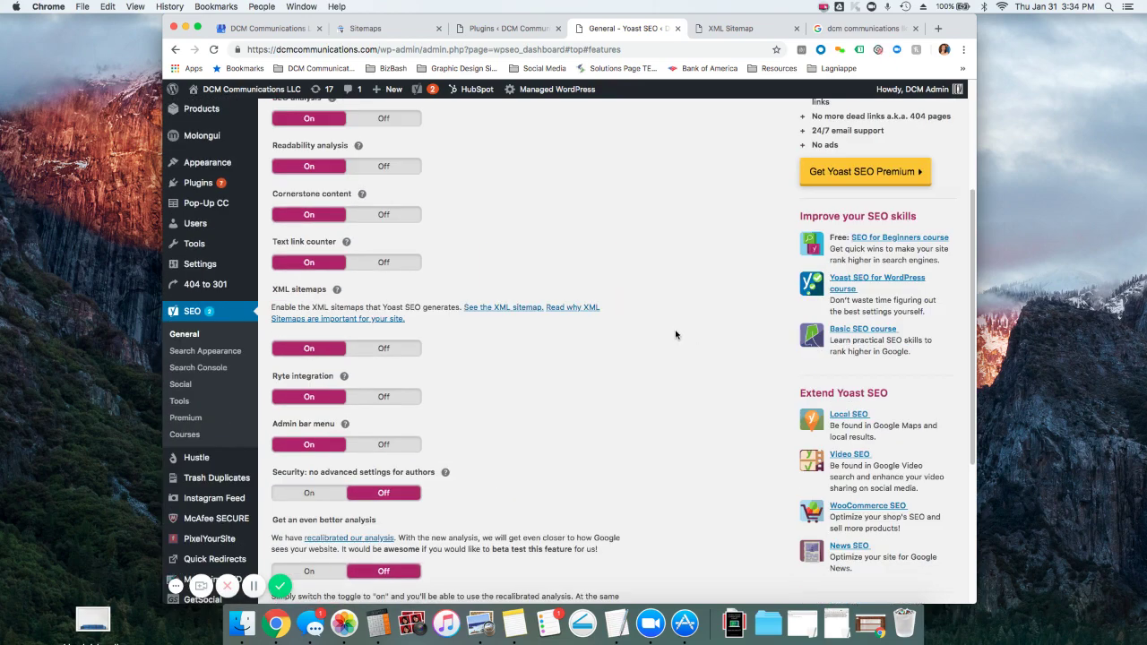
scroll(609, 231, "up", 5)
left_click(365, 193)
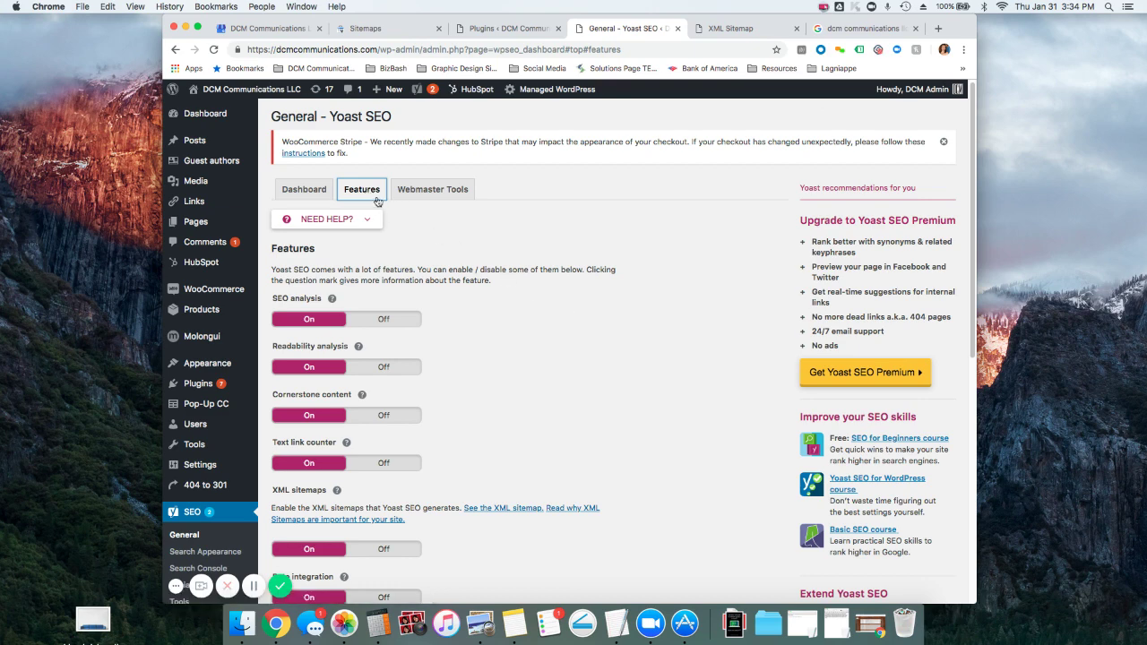
left_click(316, 192)
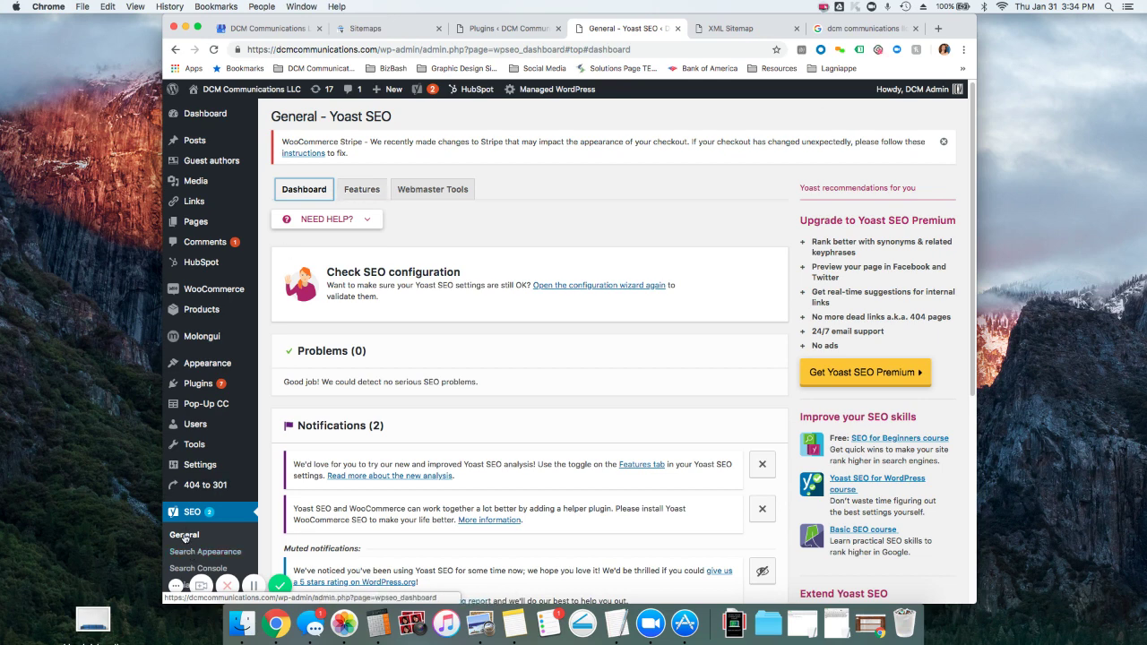
left_click(362, 189)
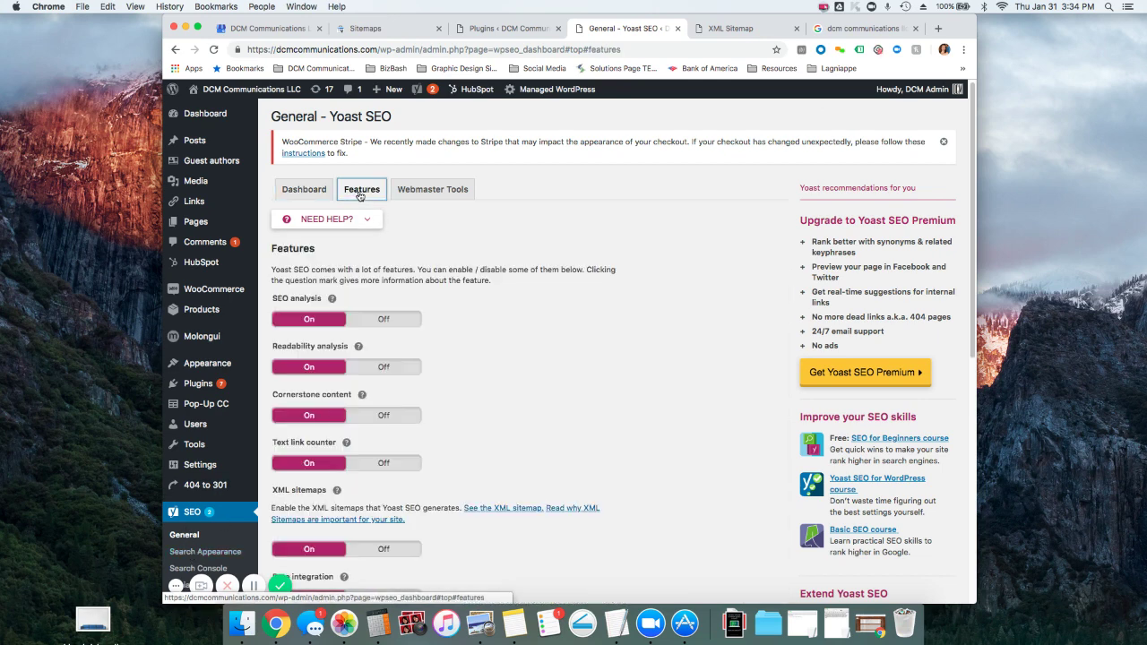
- Highlight the XML sitemaps feature and reveal its explanation containing the link to the XML sitemap
scroll(494, 287, "down", 5)
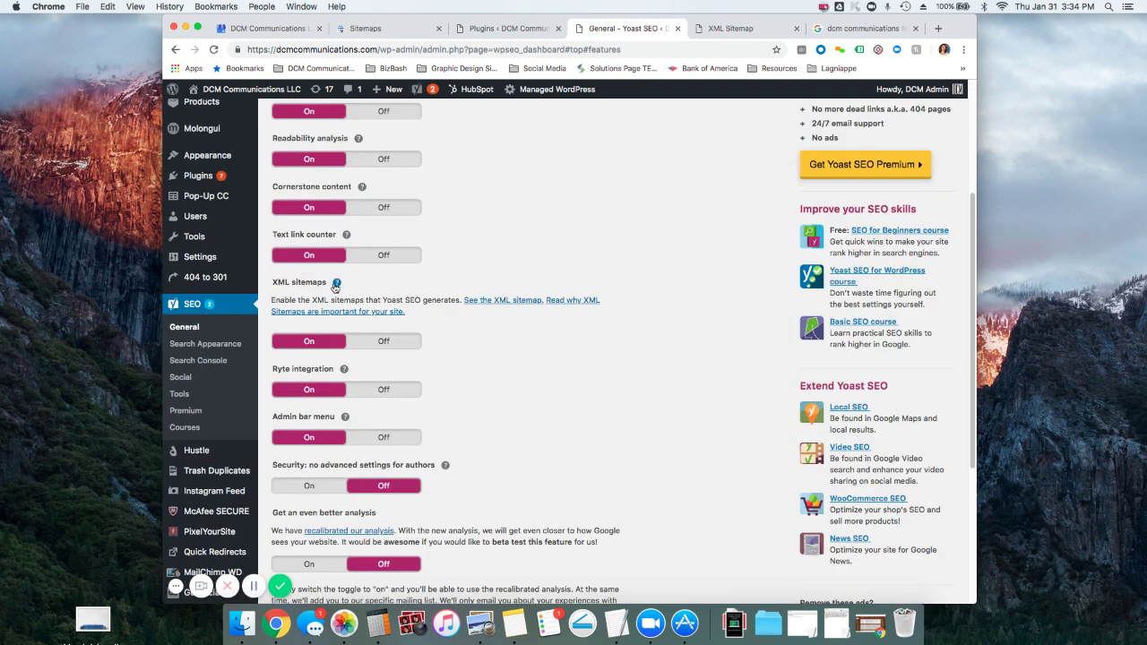
left_click_drag(272, 283, 333, 285)
left_click(338, 285)
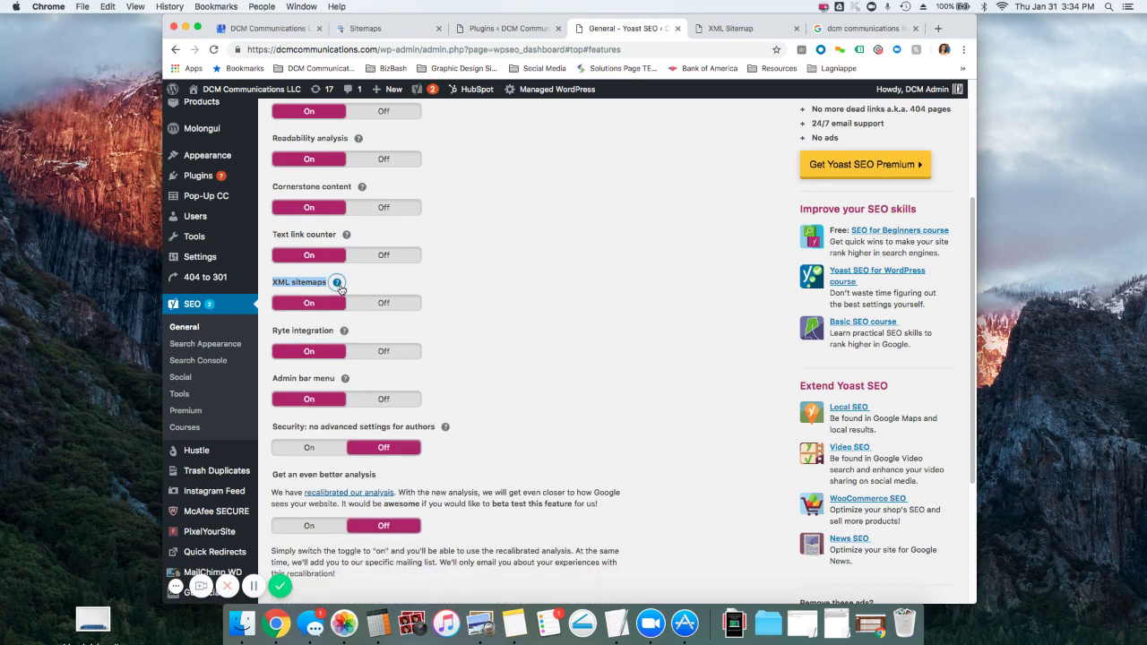
left_click(338, 284)
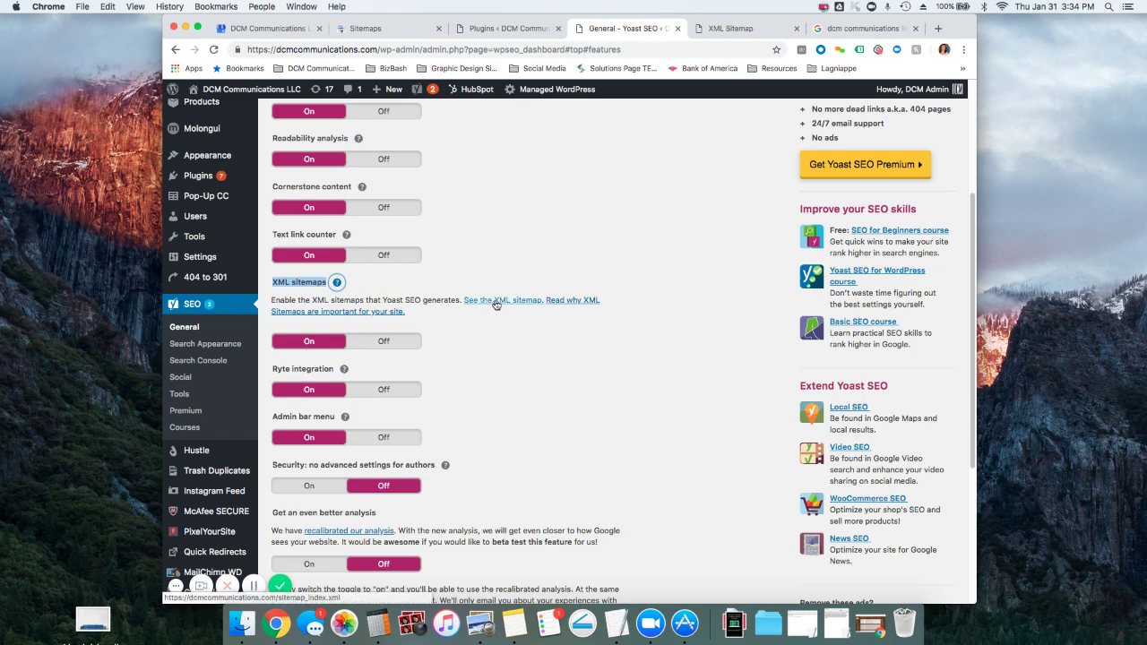
- Copy post-sitemap.xml from the XML sitemap index and enter it without a leading slash as the new sitemap URL in Search Console
left_click(713, 33)
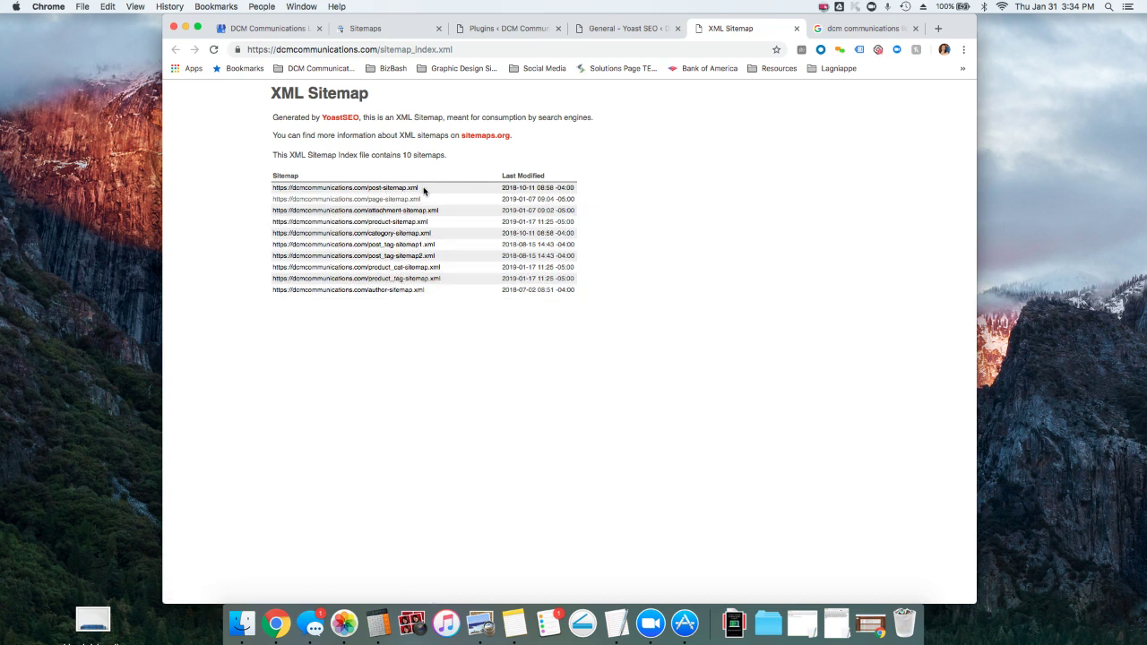
left_click_drag(419, 190, 368, 191)
left_click(375, 29)
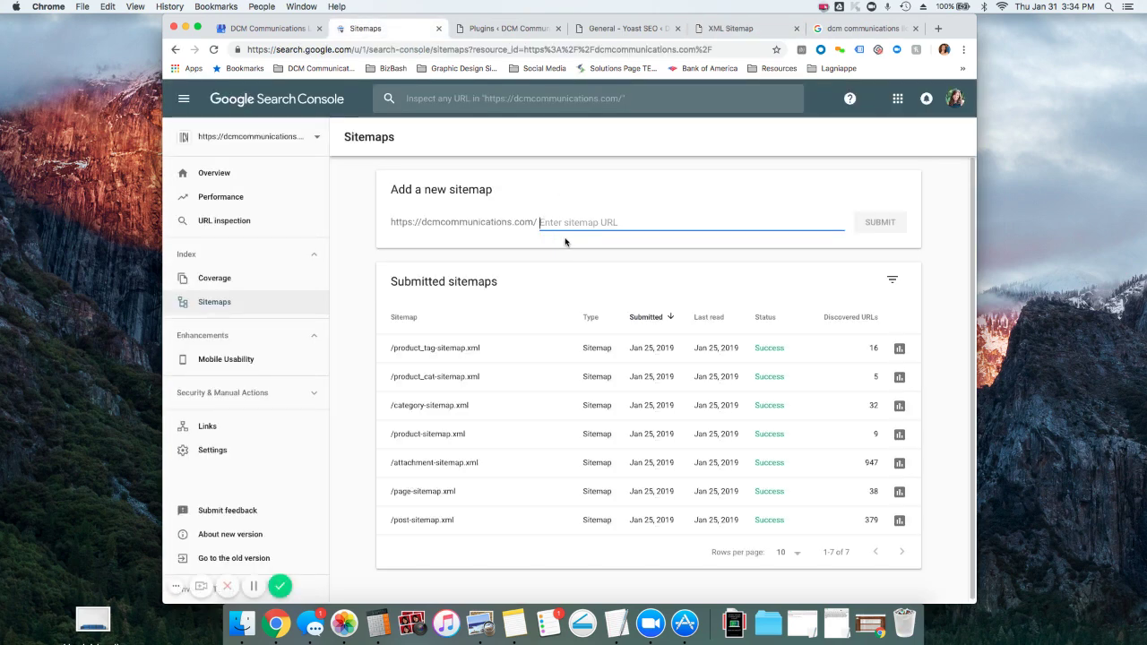
type("/post-sitemap.xml")
key("BackSpace")
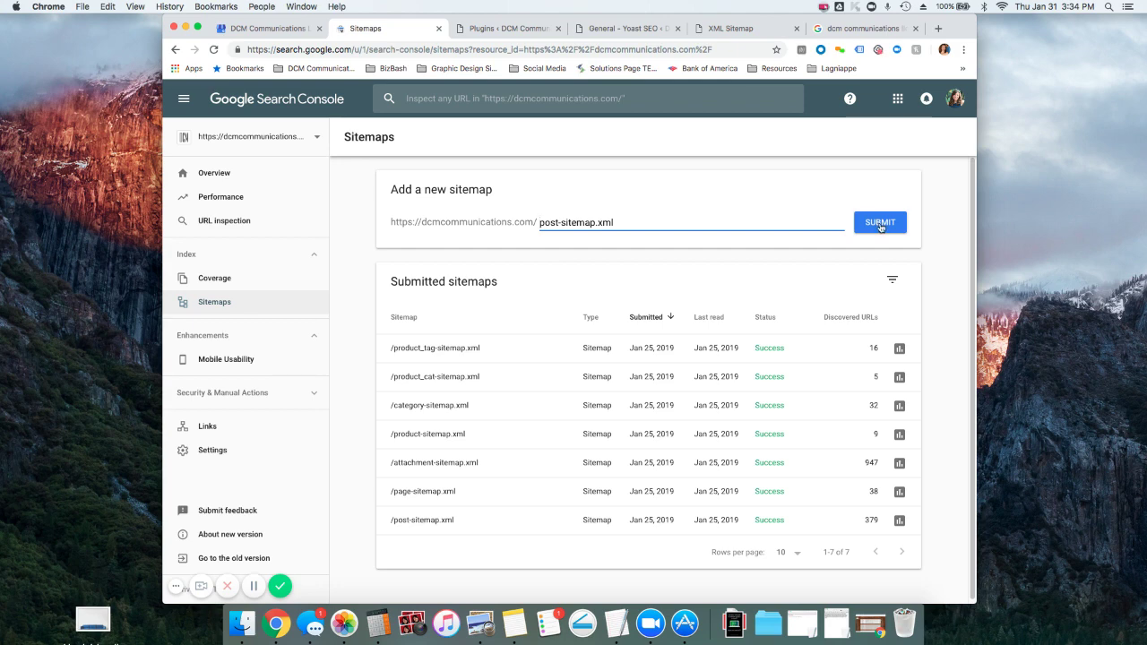
- Highlight page-sitemap.xml in the XML sitemap index, then return to Search Console and review the submitted sitemaps and their statuses
left_click(730, 28)
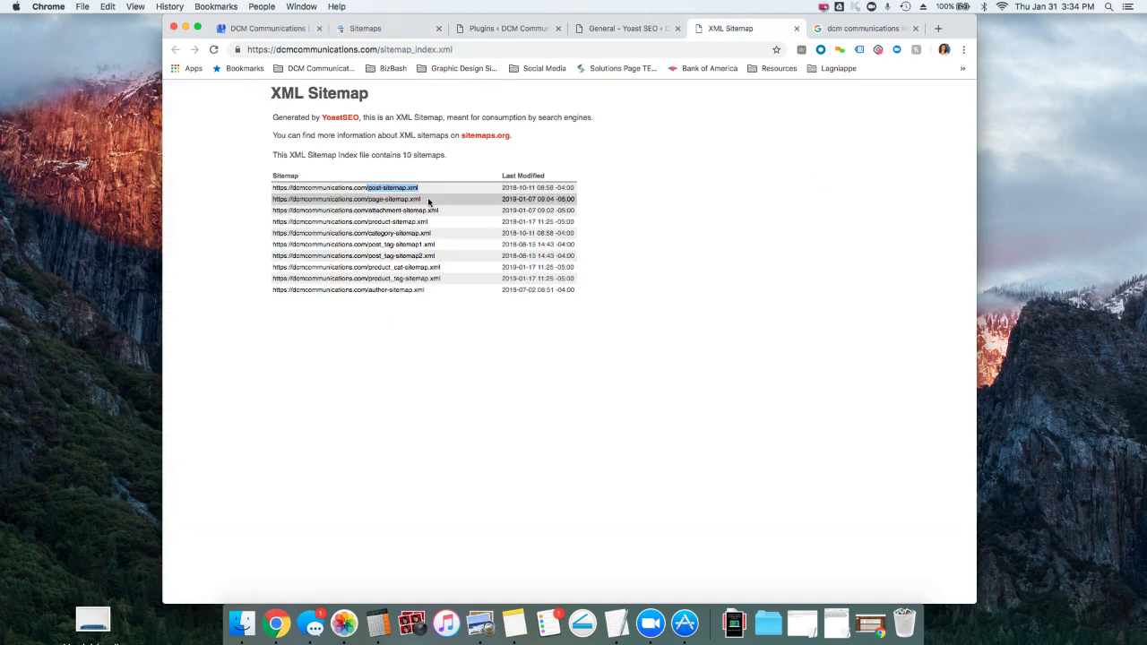
left_click_drag(429, 199, 368, 199)
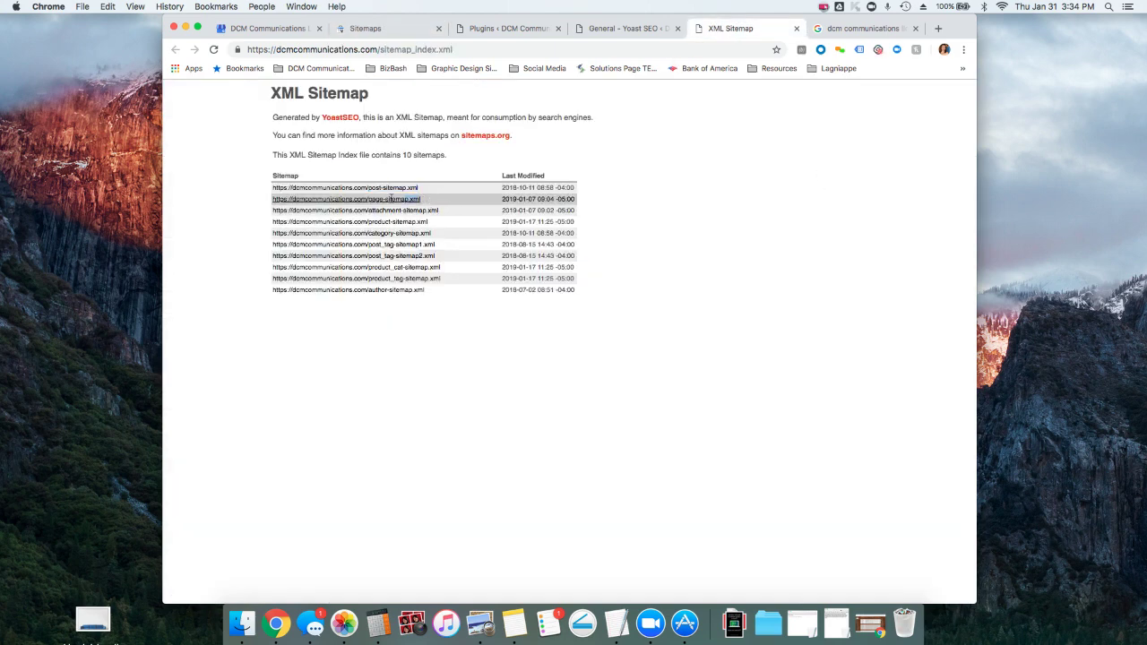
left_click(448, 336)
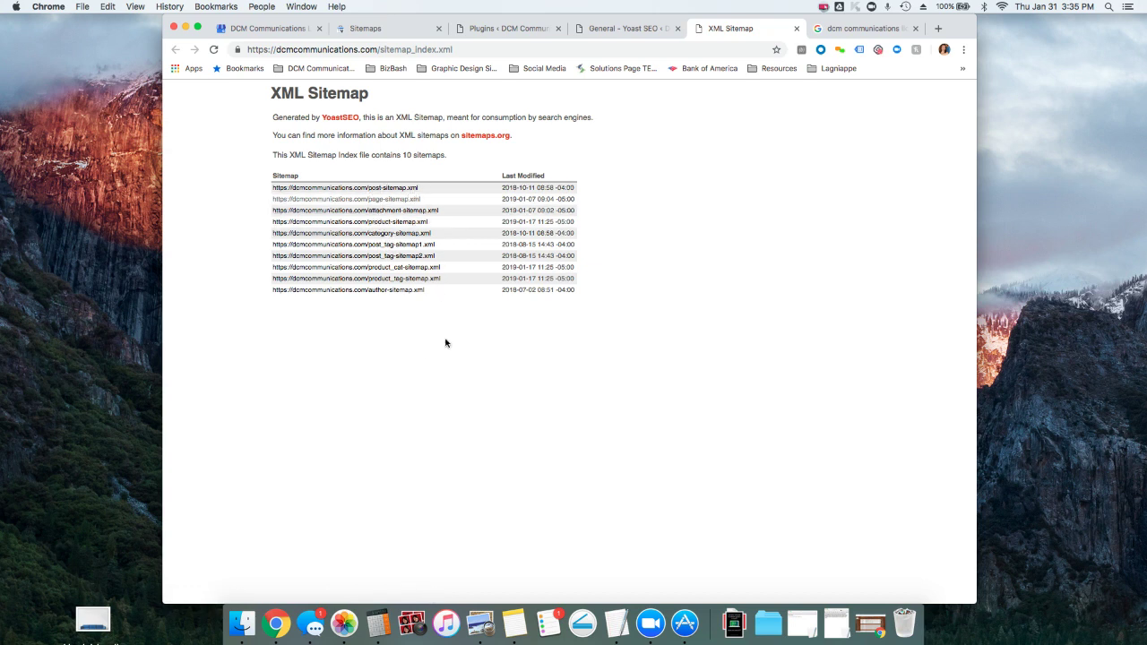
left_click(386, 31)
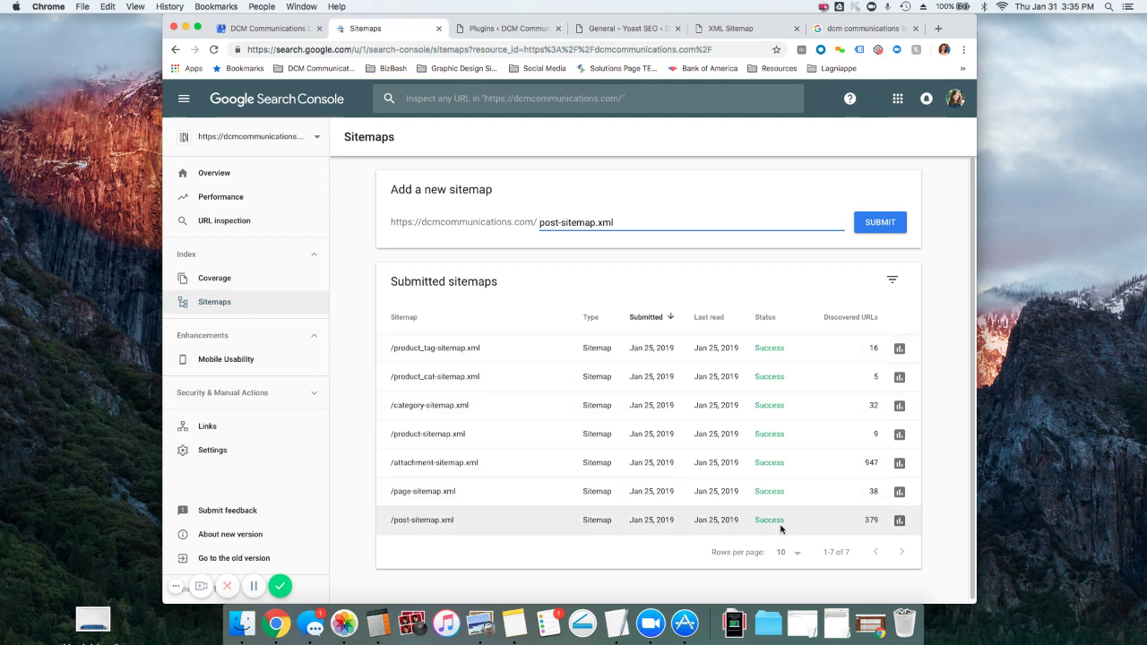
scroll(780, 510, "down", 1)
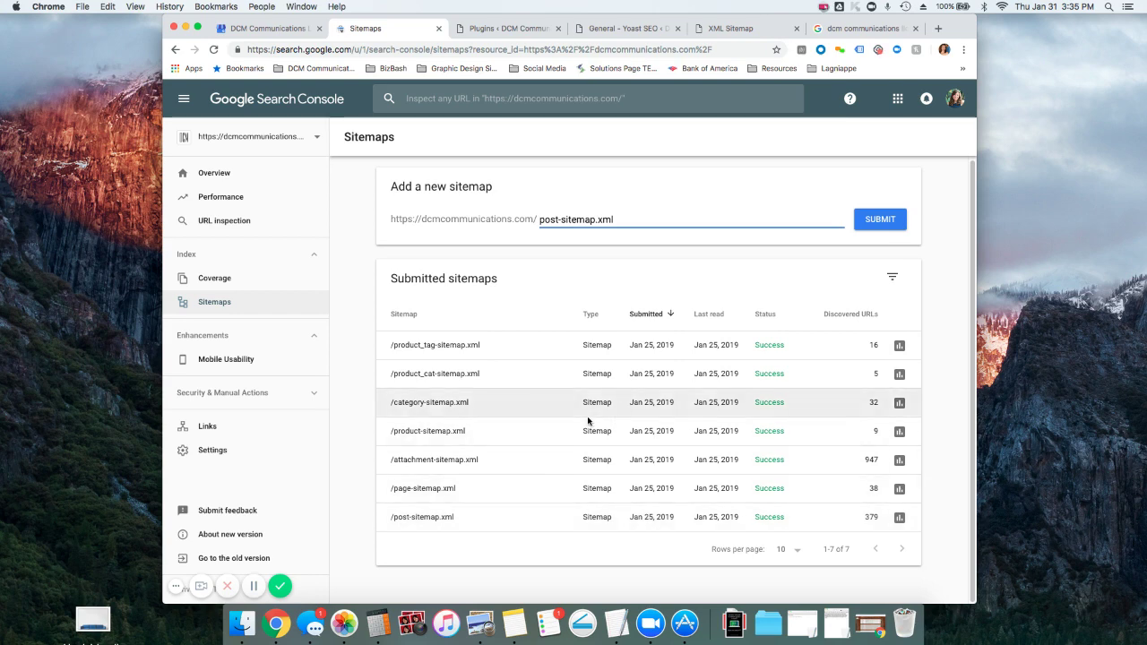
- Open the property's Performance report and review the search data broken down by queries and by pages
left_click(213, 197)
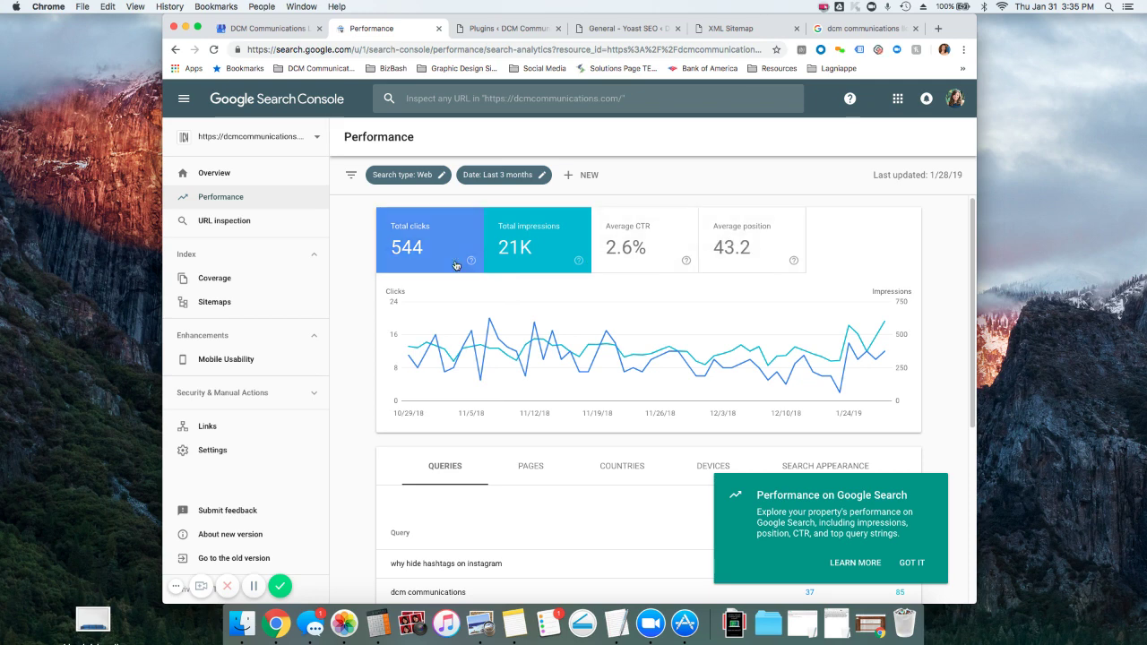
scroll(358, 299, "down", 5)
scroll(357, 299, "up", 2)
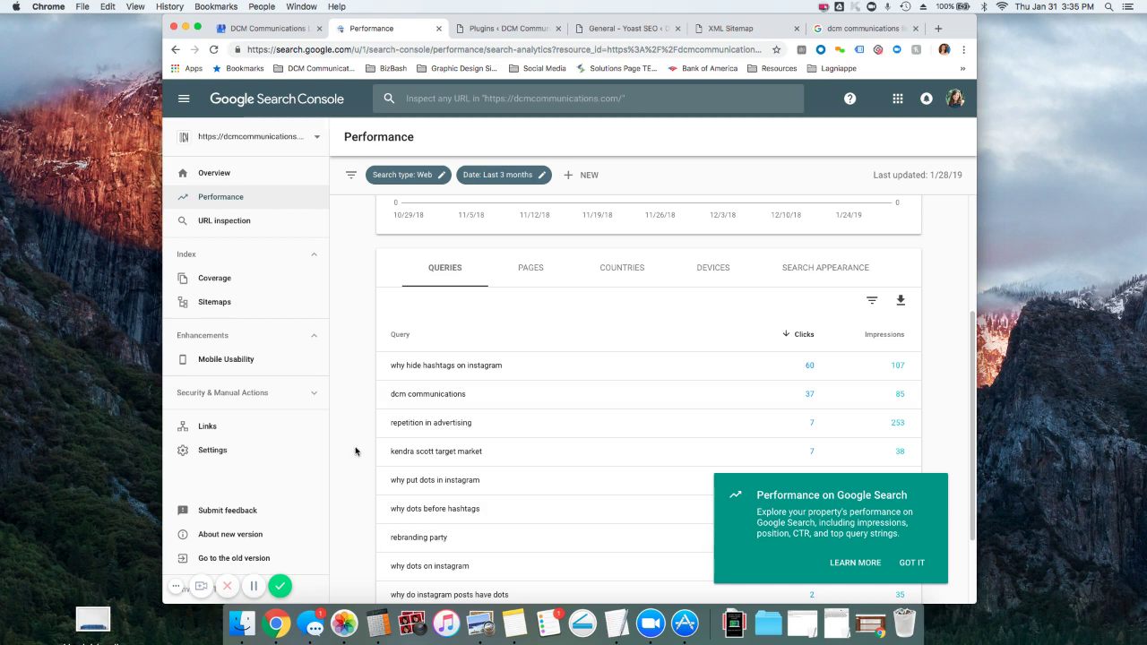
left_click(529, 268)
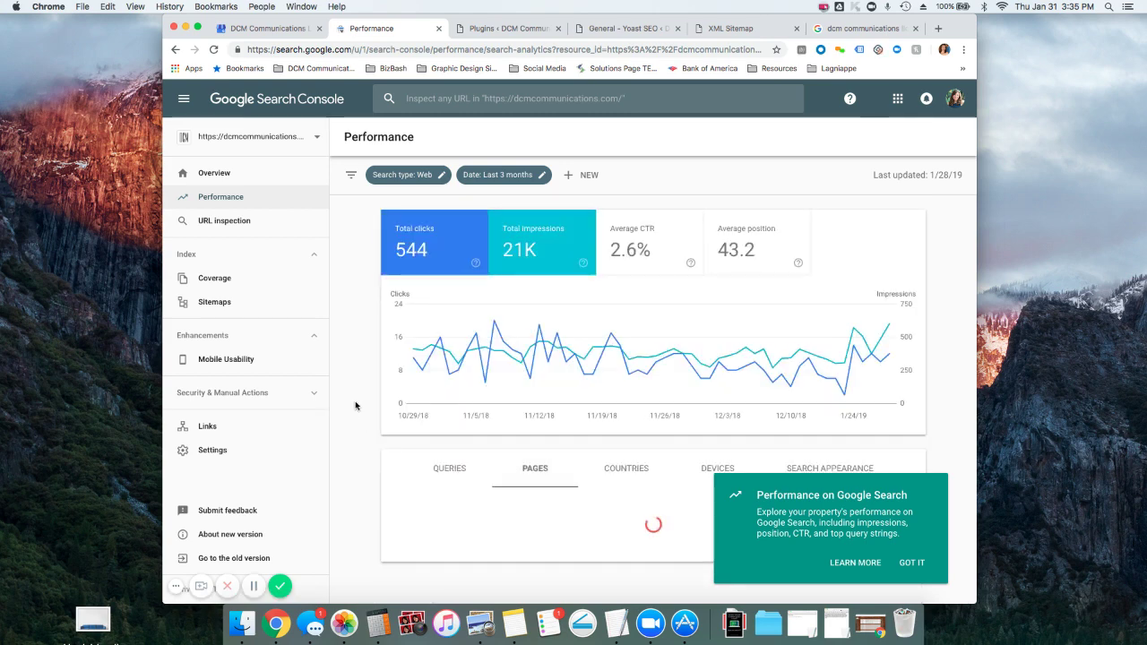
scroll(358, 405, "down", 5)
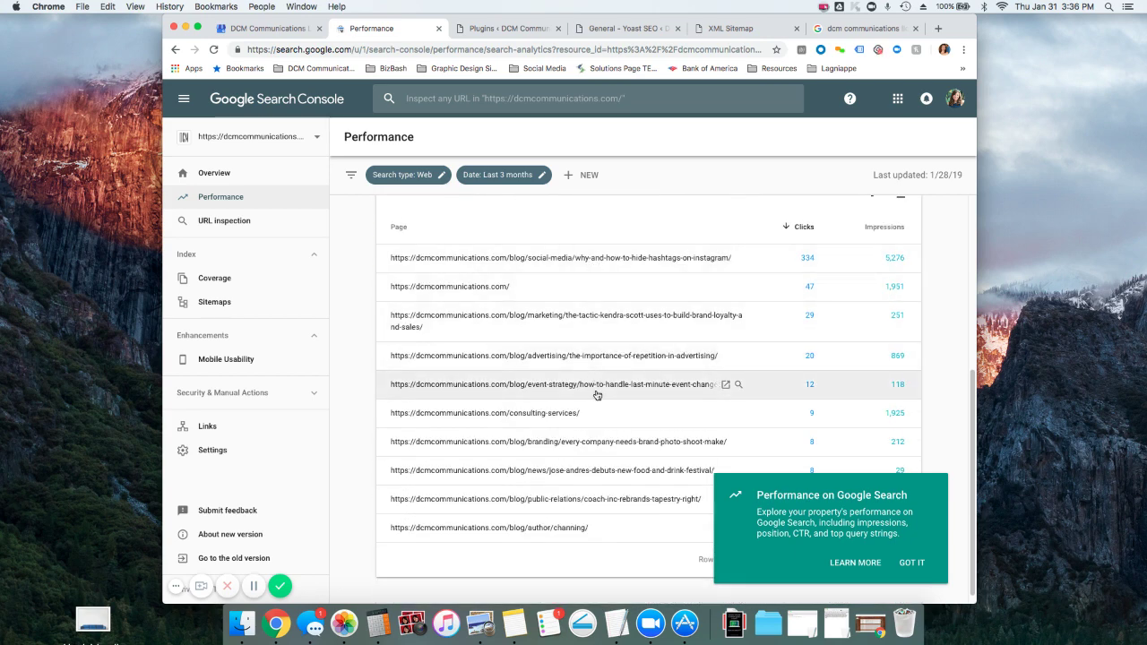
scroll(610, 452, "up", 5)
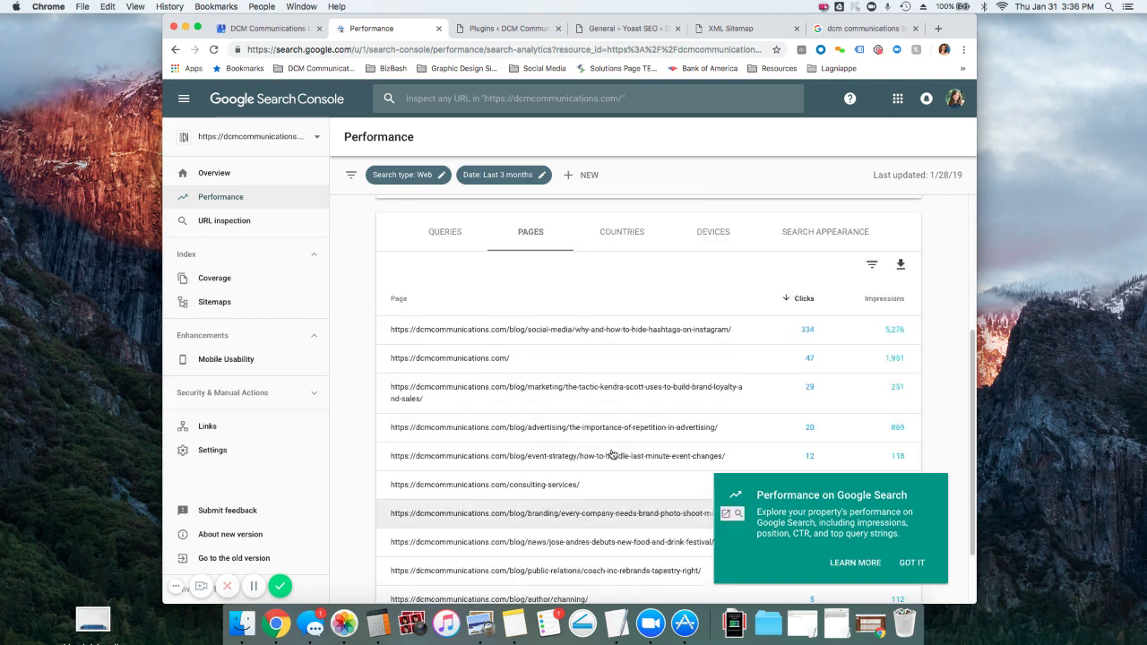
- Review the Performance data by countries and by devices, dismissing the Performance on Google Search tip
left_click(640, 455)
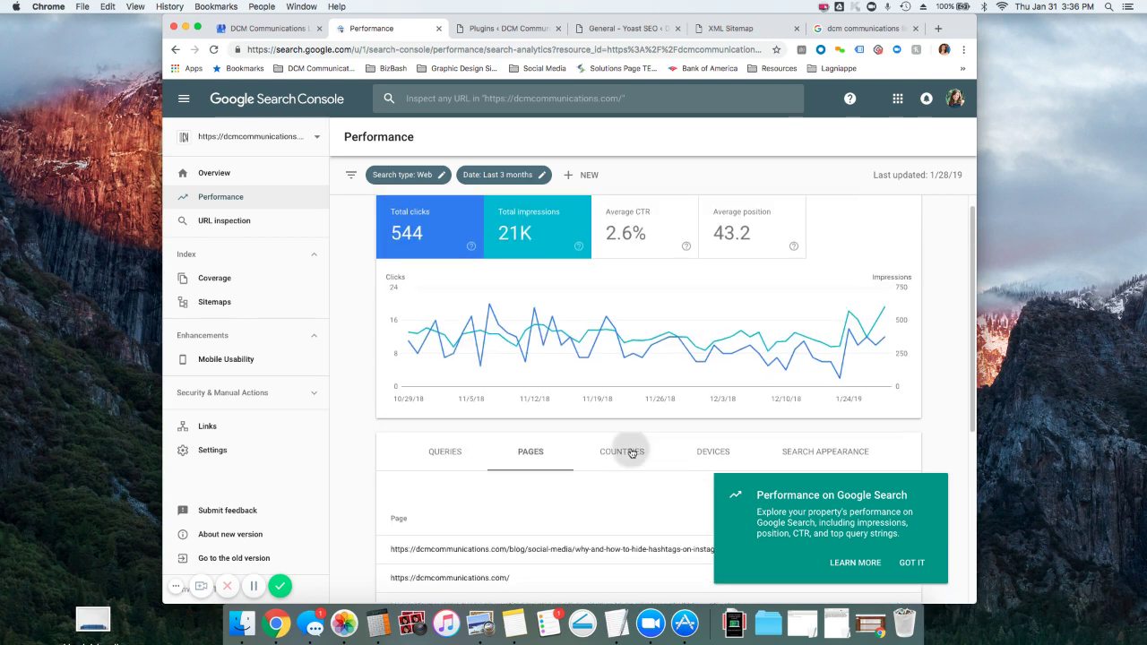
scroll(648, 437, "down", 5)
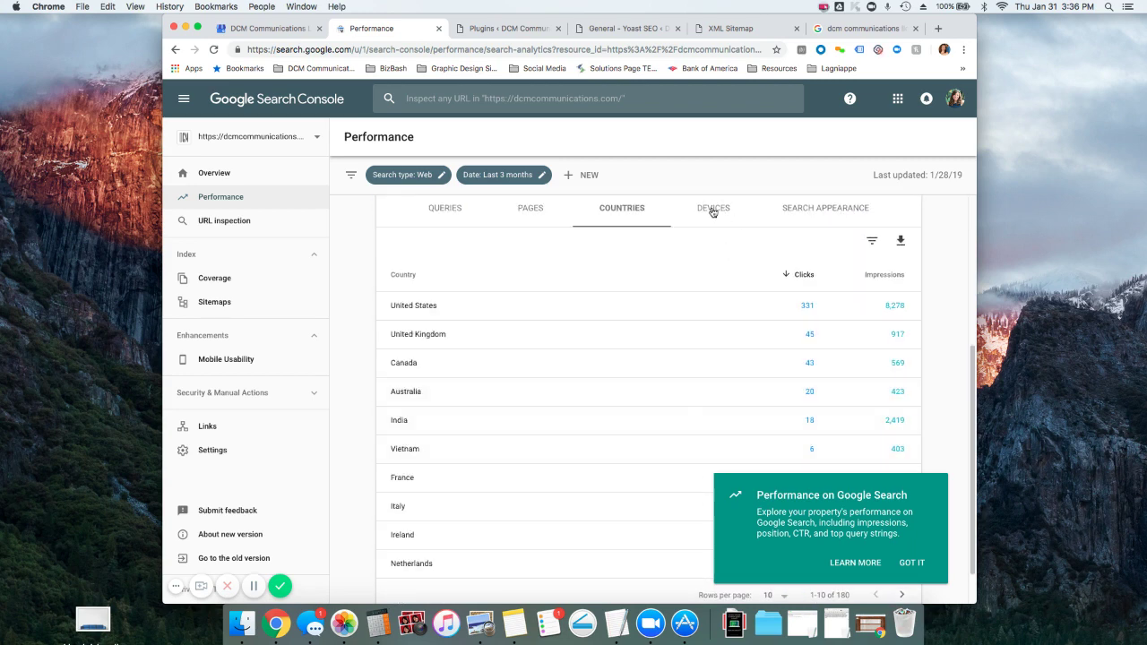
left_click(713, 210)
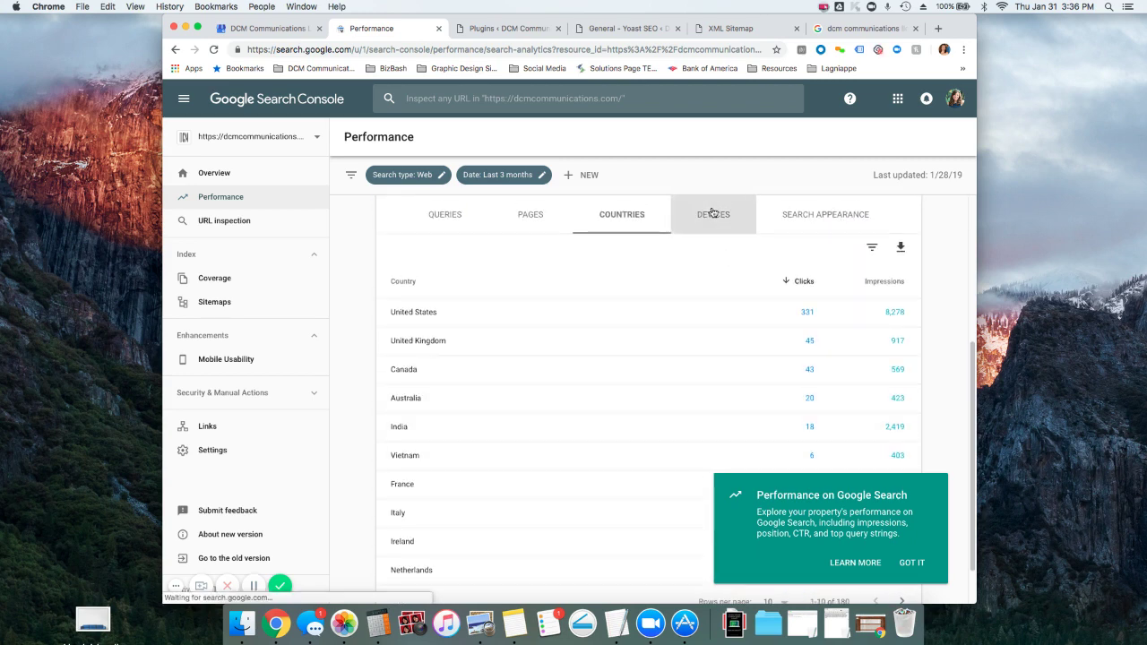
left_click(913, 563)
scroll(930, 456, "down", 2)
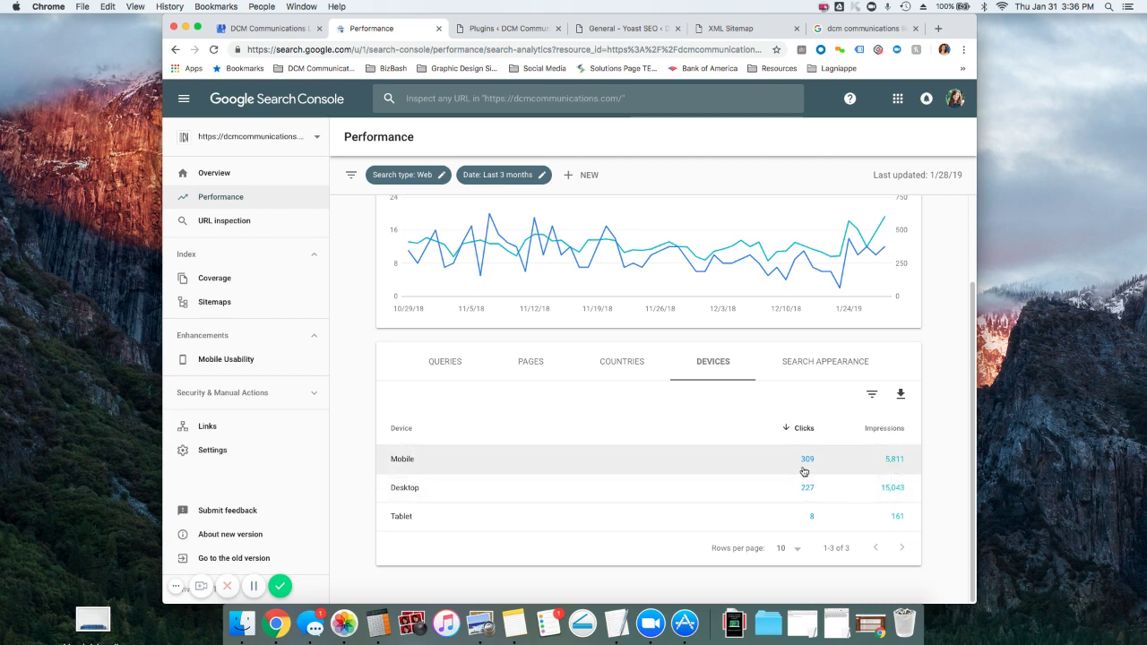
- Examine the Performance report's search appearance breakdown and its overall click and impression chart
left_click(827, 363)
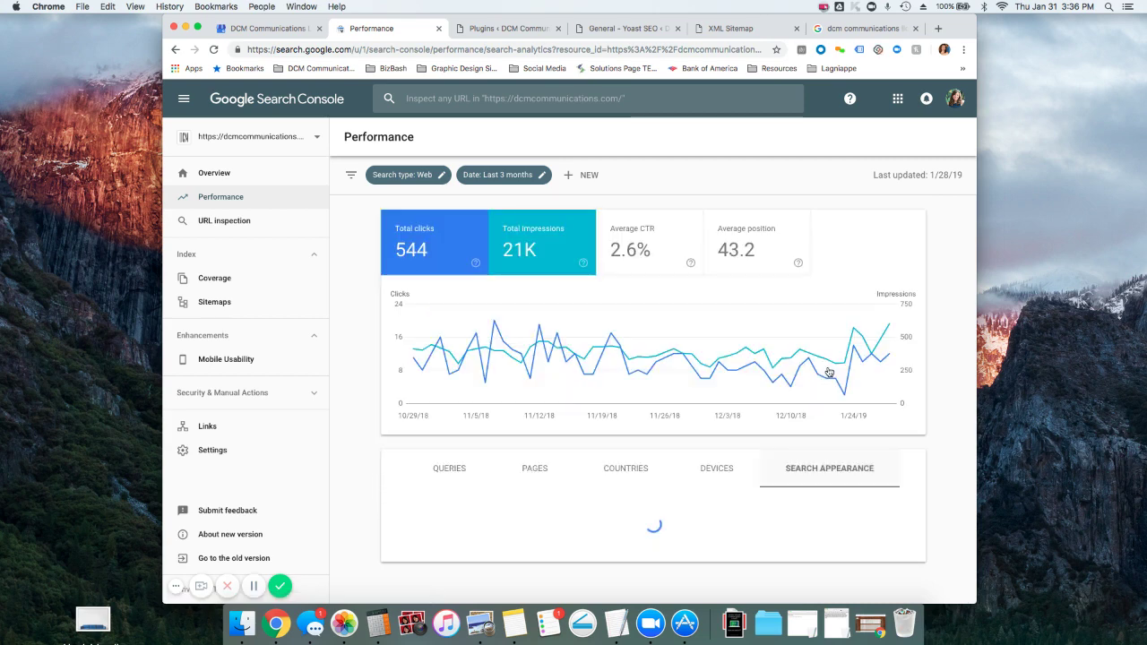
scroll(393, 440, "down", 2)
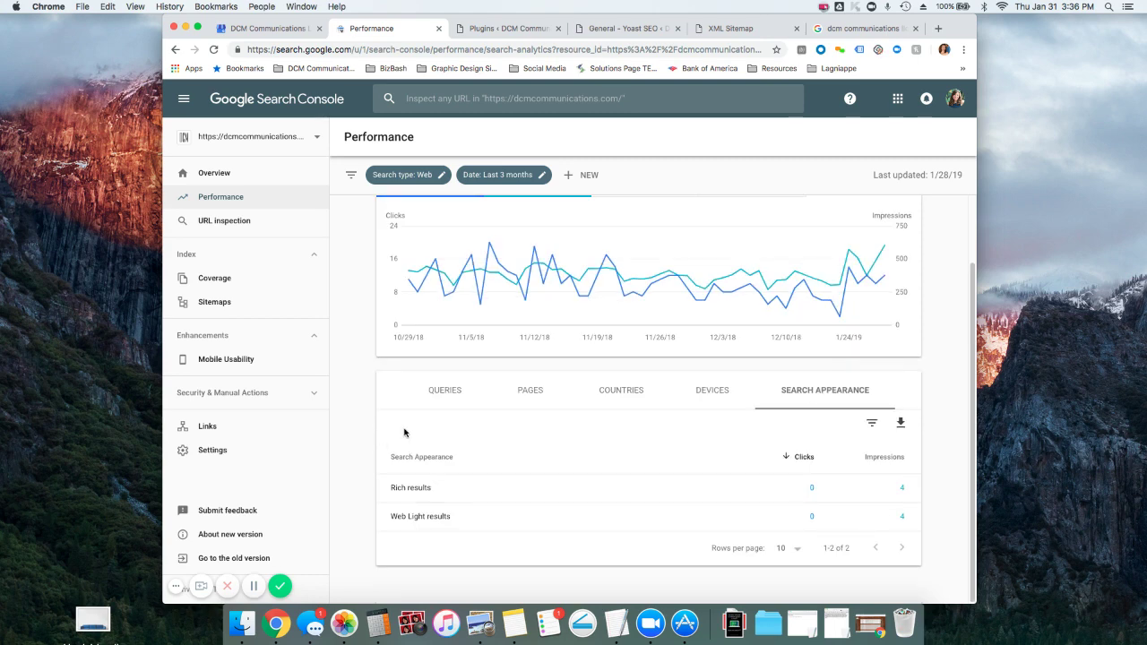
scroll(402, 433, "up", 2)
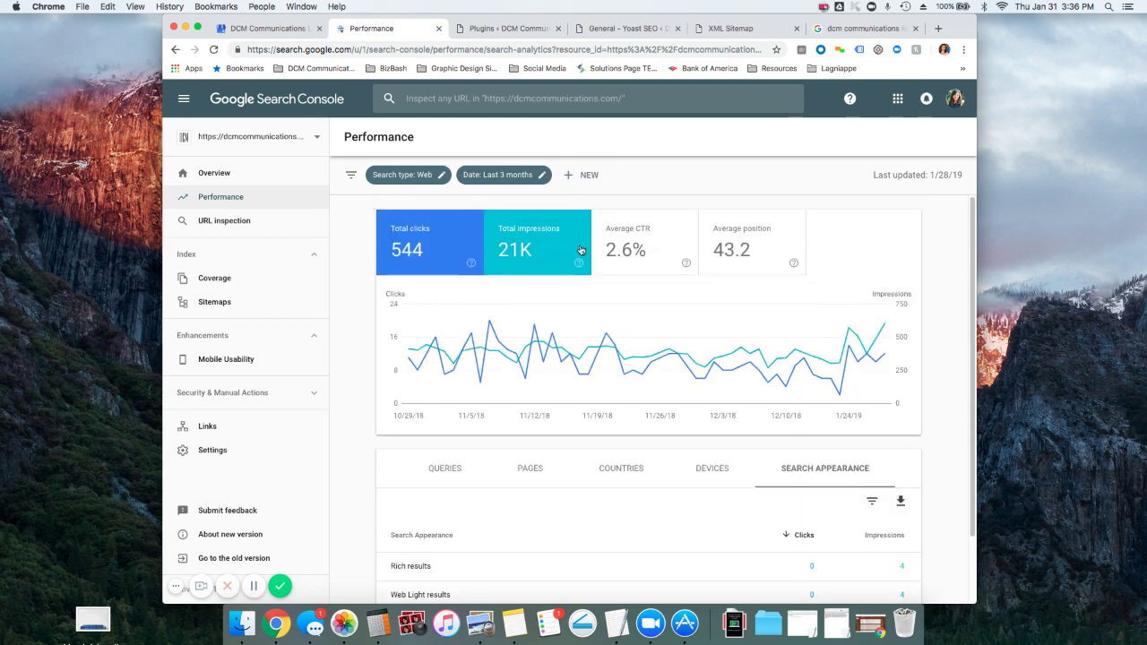
- Add the Average CTR and Average position metrics to the Performance chart
left_click(649, 248)
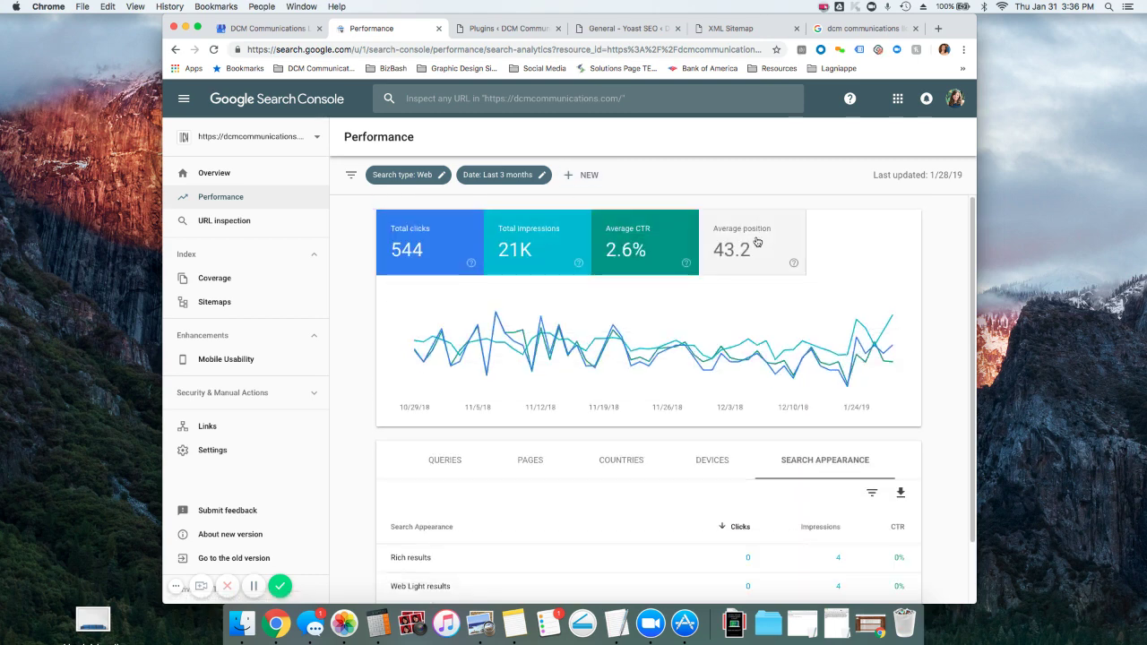
left_click(756, 242)
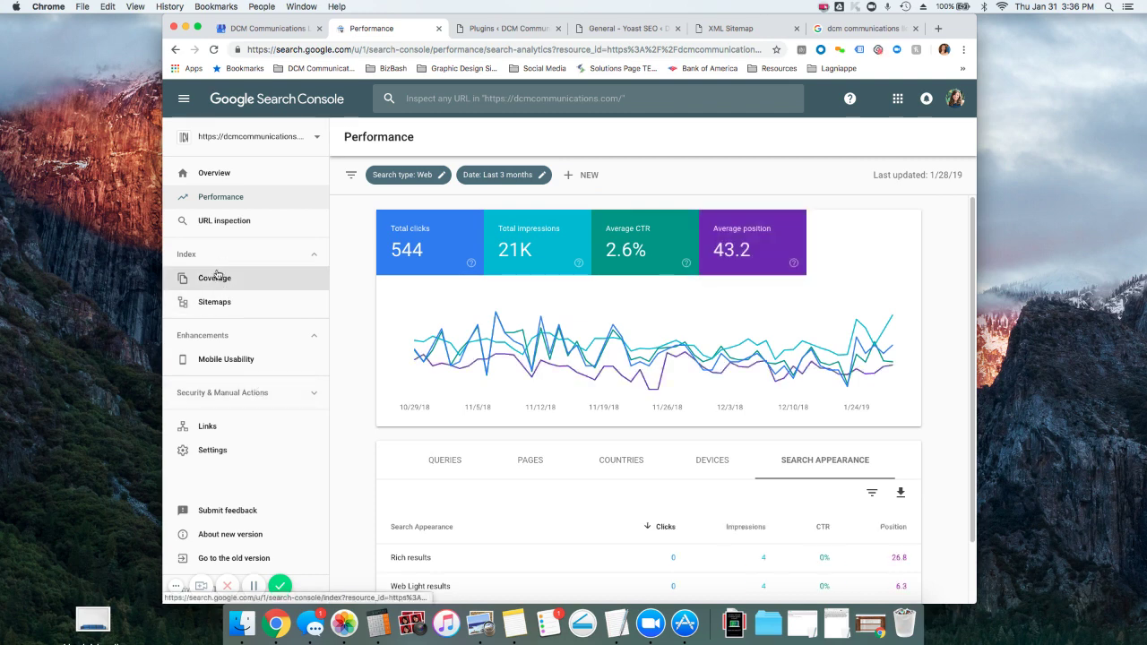
left_click(213, 222)
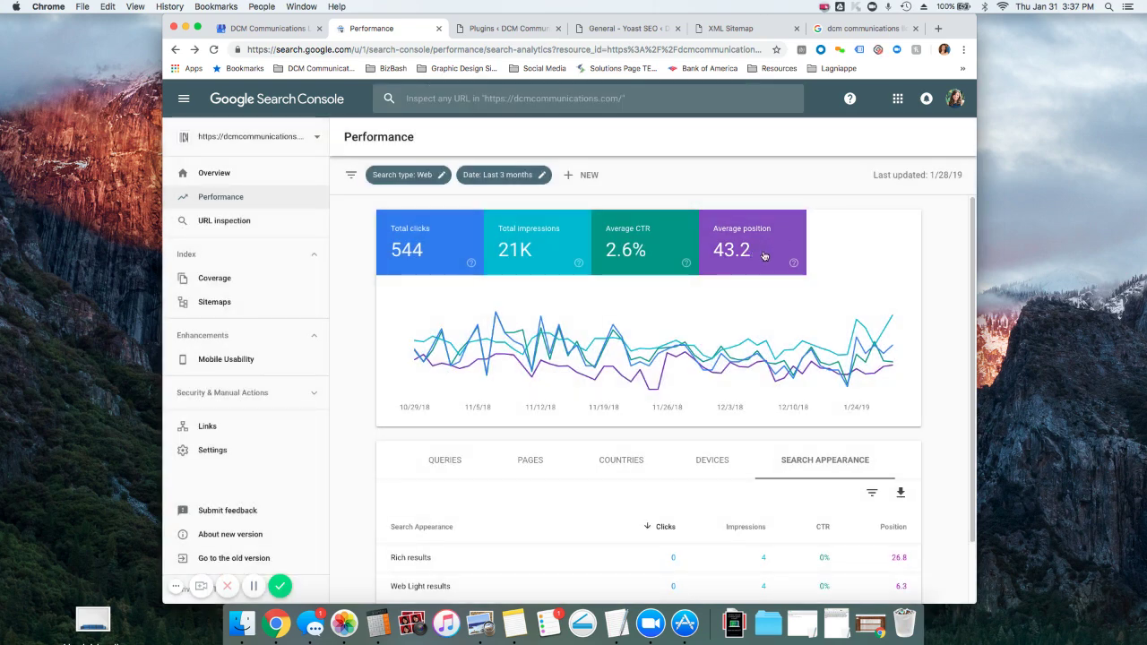
mouse_move(794, 265)
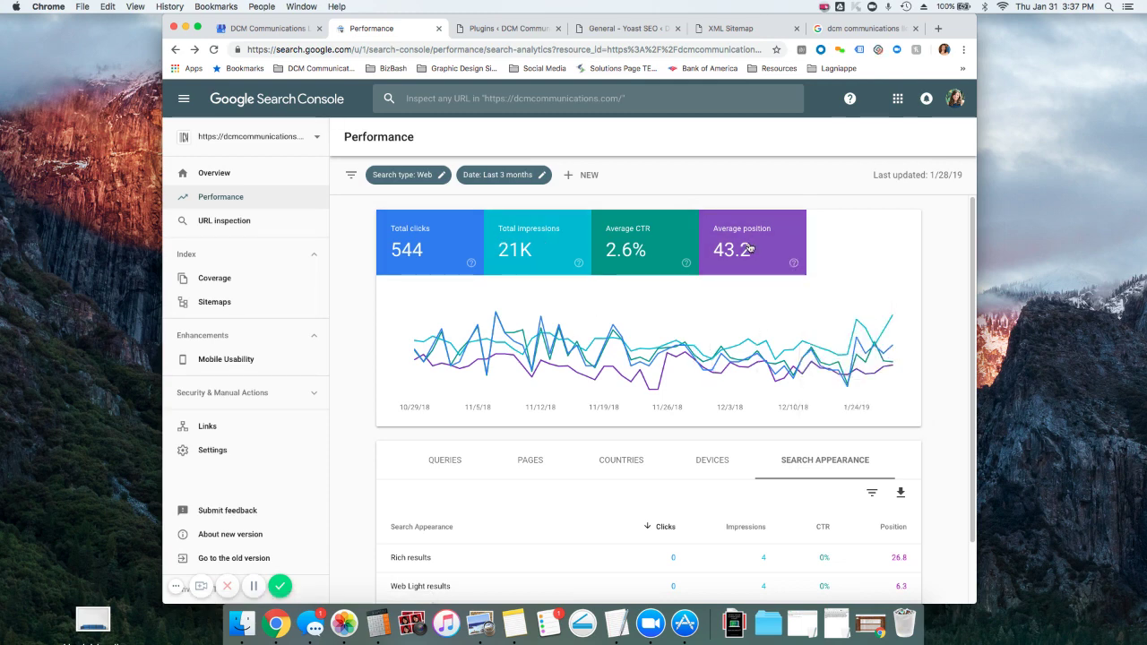
- Open the property's Overview and review its Performance and Coverage summaries
left_click(222, 175)
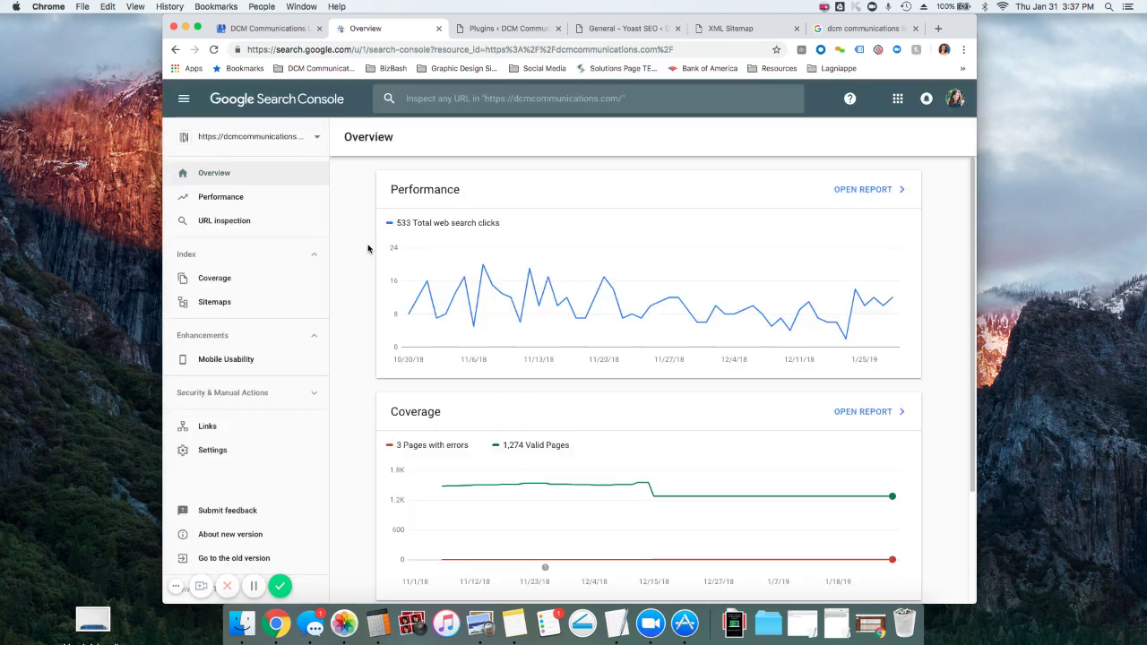
scroll(369, 251, "down", 3)
scroll(374, 269, "up", 3)
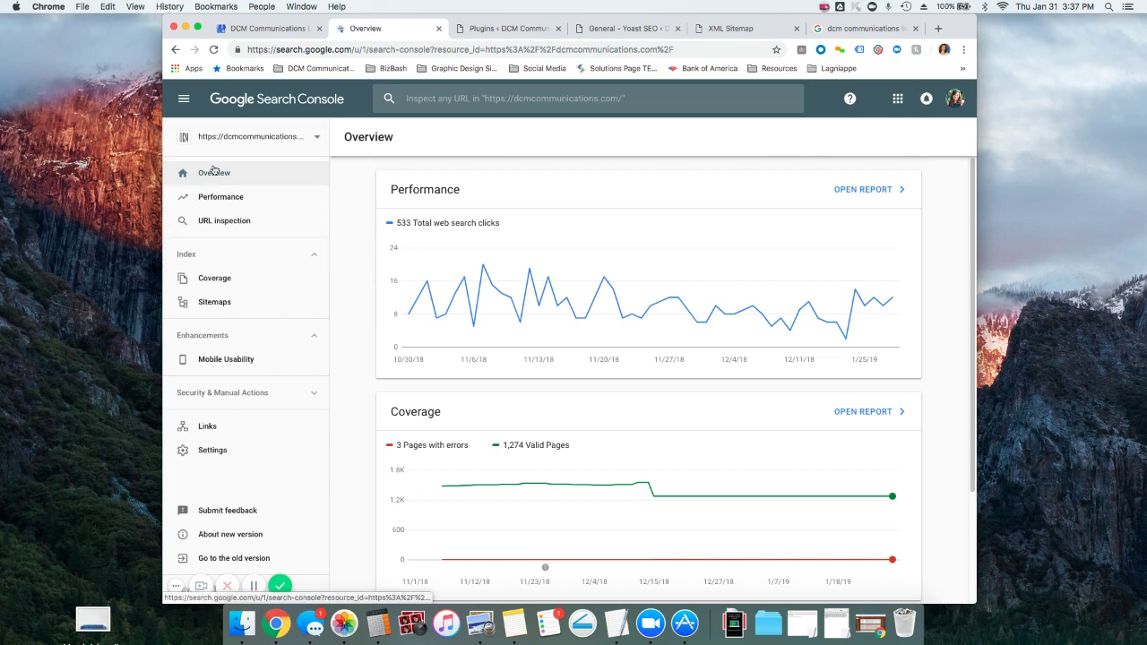
- Search Google for "marketing agency chattanooga tn" and review the ads and local business listings under the map
left_click(853, 31)
triple_click(301, 107)
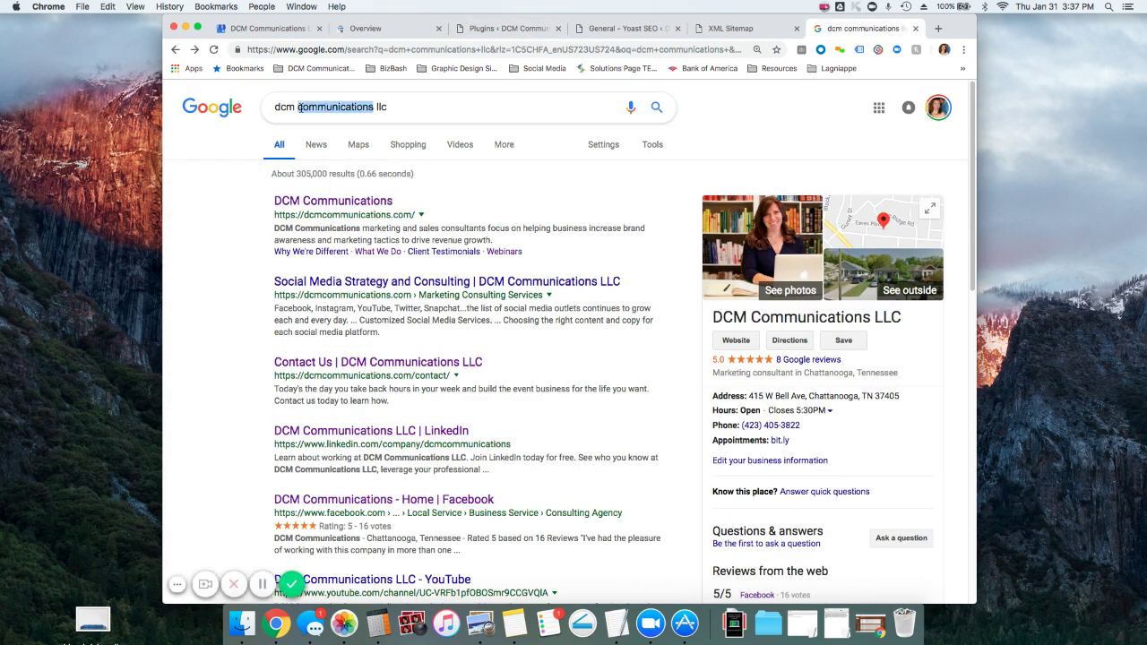
type("marketing agency chat")
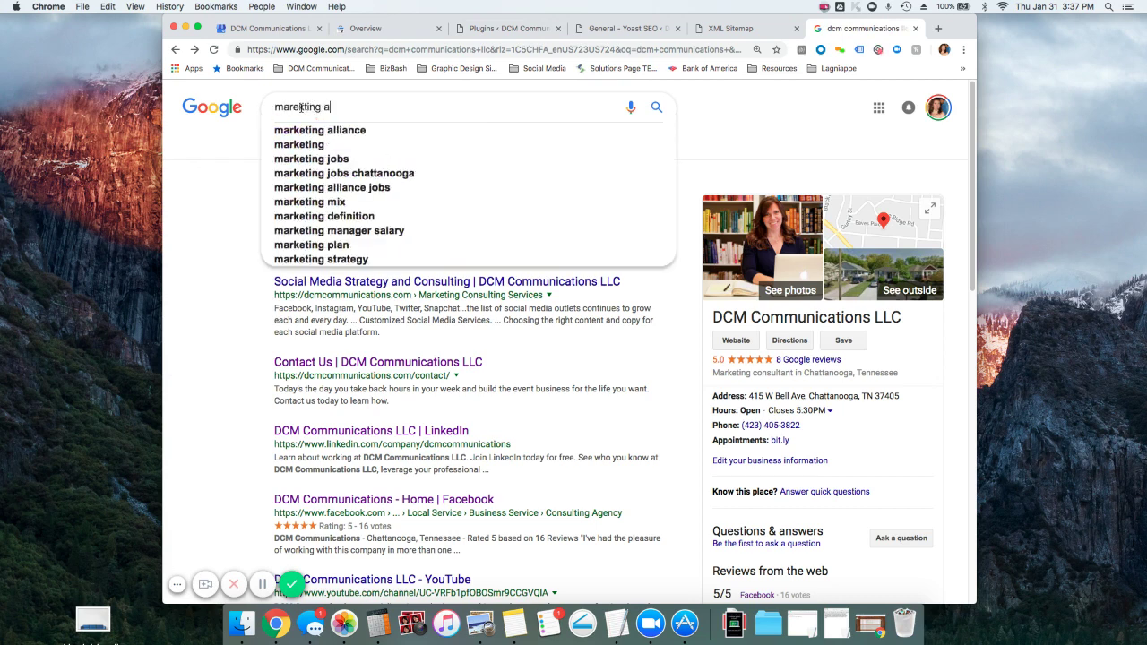
type("tt")
key("Down")
key("Return")
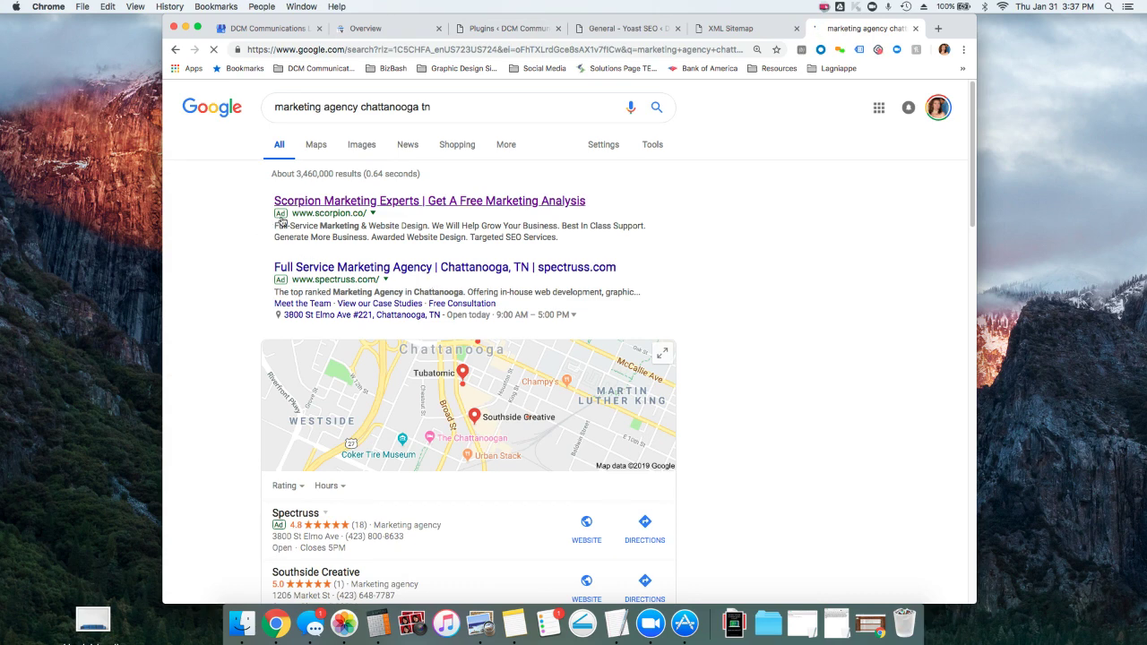
scroll(269, 236, "down", 5)
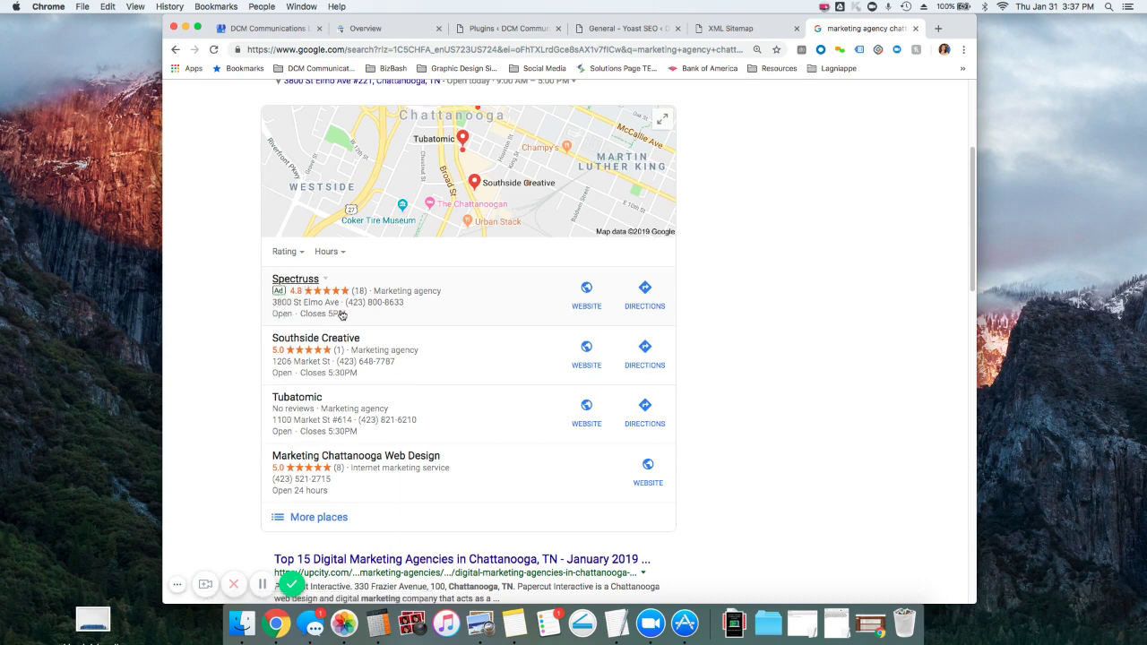
scroll(309, 304, "up", 4)
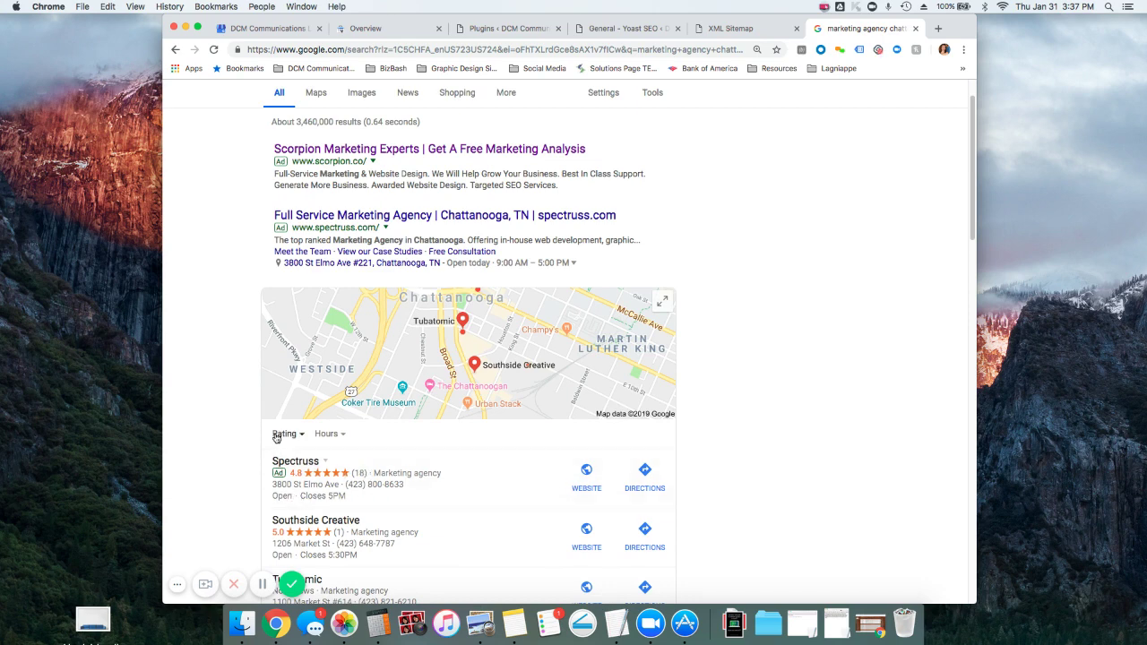
scroll(215, 408, "up", 1)
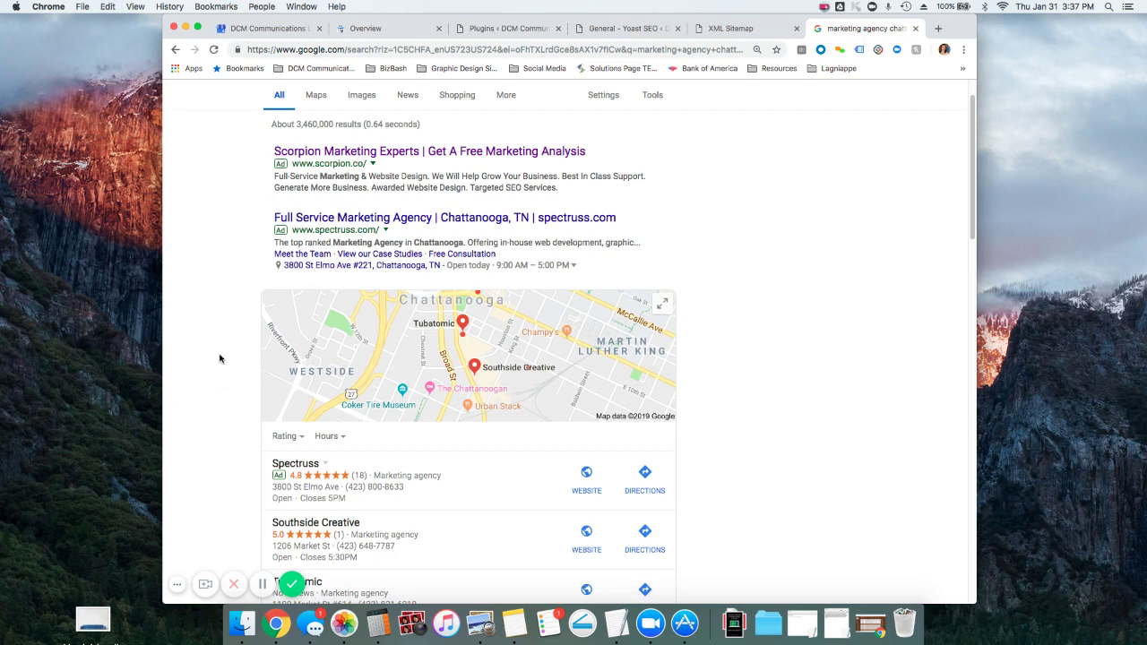
scroll(217, 353, "up", 2)
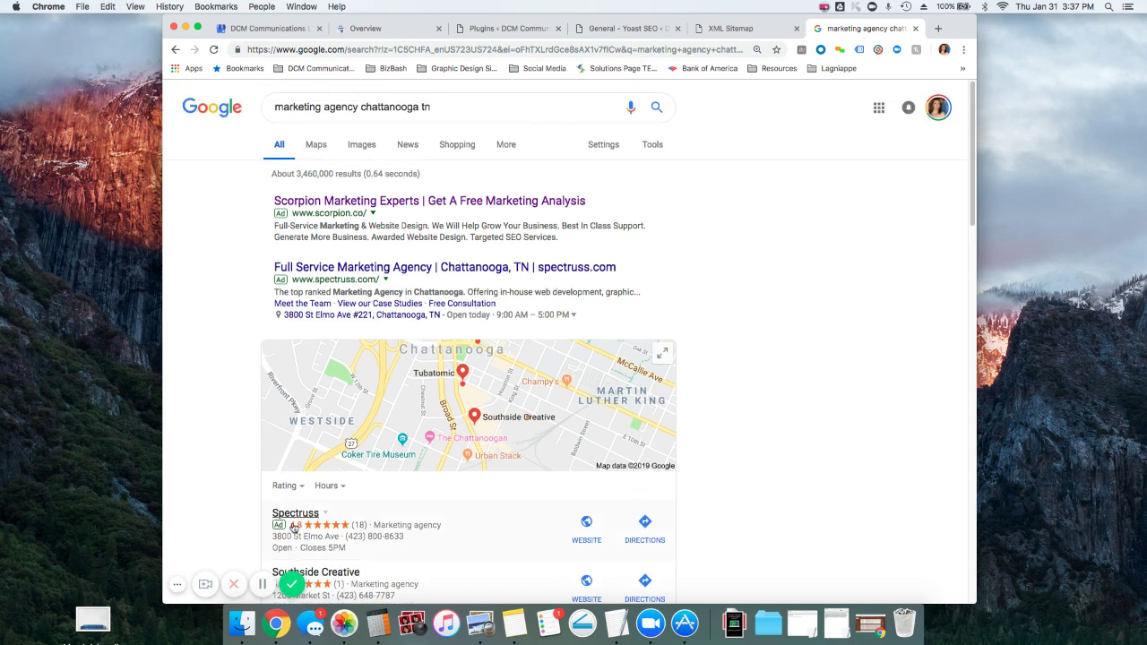